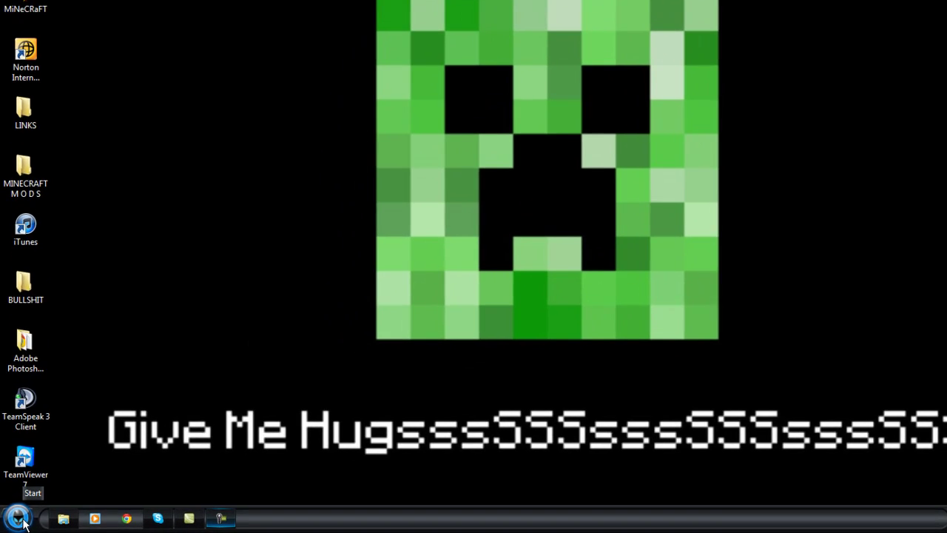
# Search %appdata% from the Start menu and open the Roaming folder from the results
pyautogui.click(17, 523)
pyautogui.click(70, 484)
pyautogui.write('%appdat')
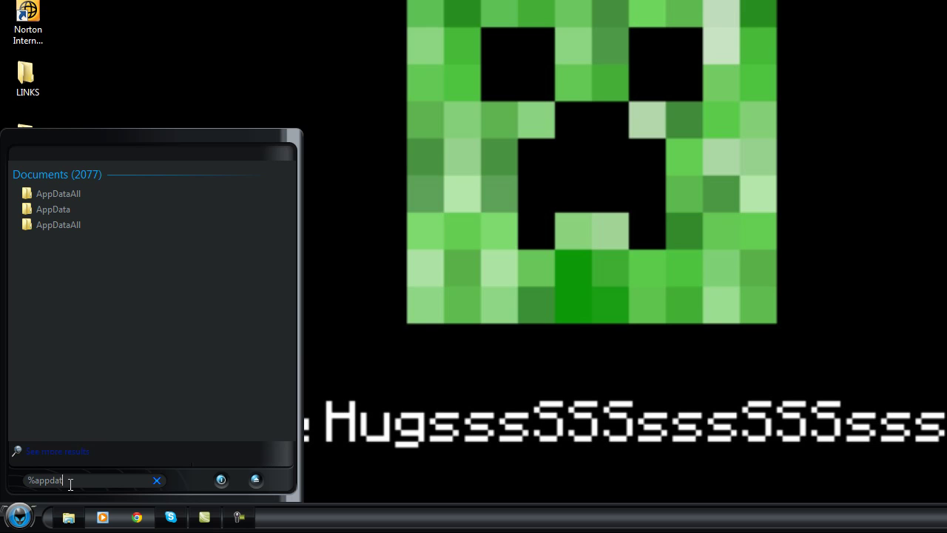
pyautogui.write('a')
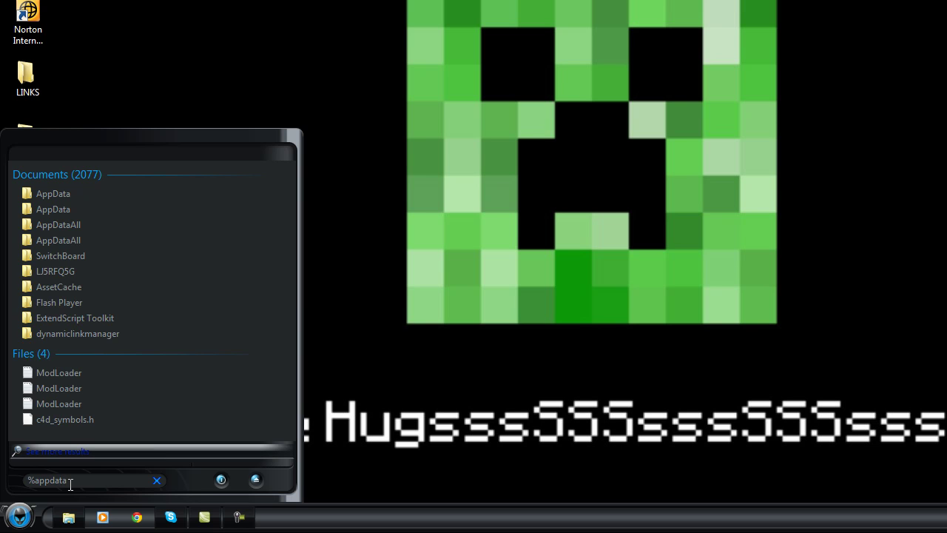
pyautogui.write('%')
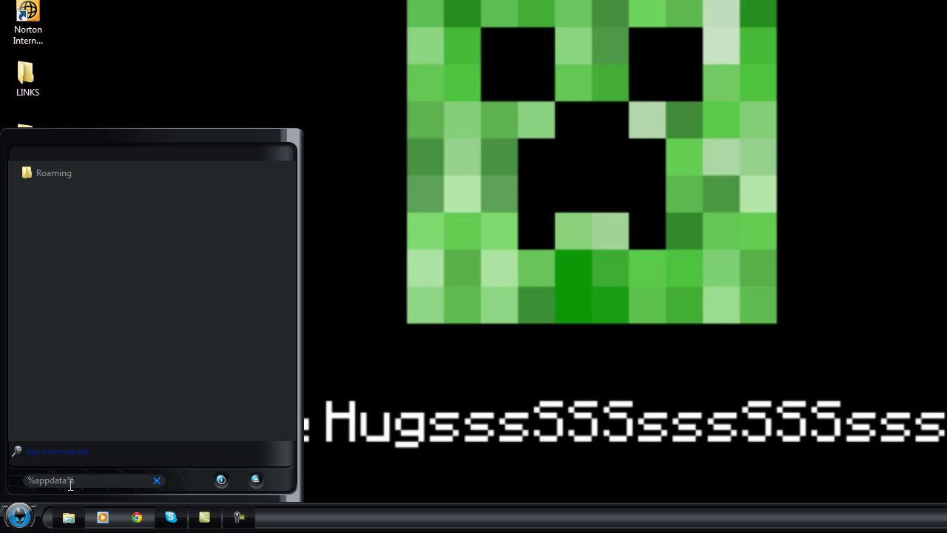
pyautogui.click(46, 173)
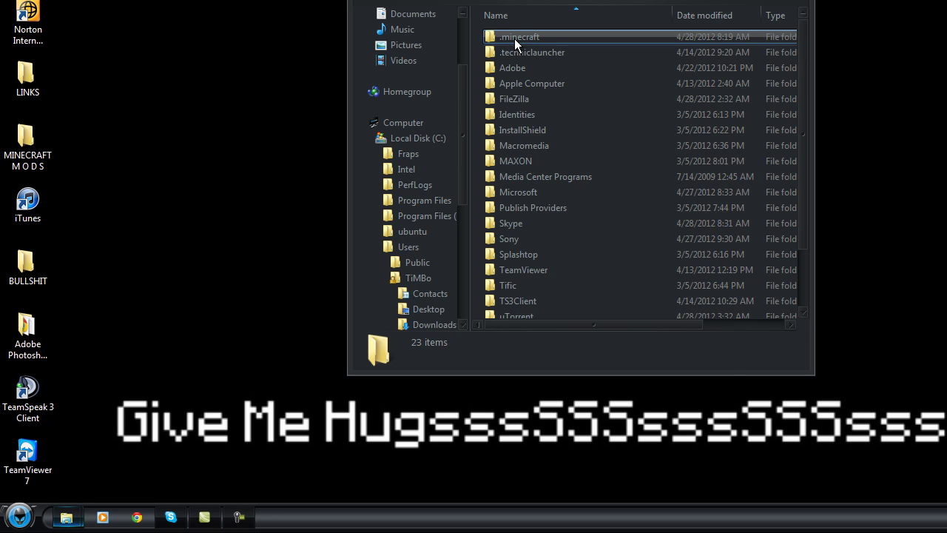
# Check the .minecraft folder's options, then look into the MINECRAFT MODS 1.2.5 mods folder and close it
pyautogui.rightClick(515, 37)
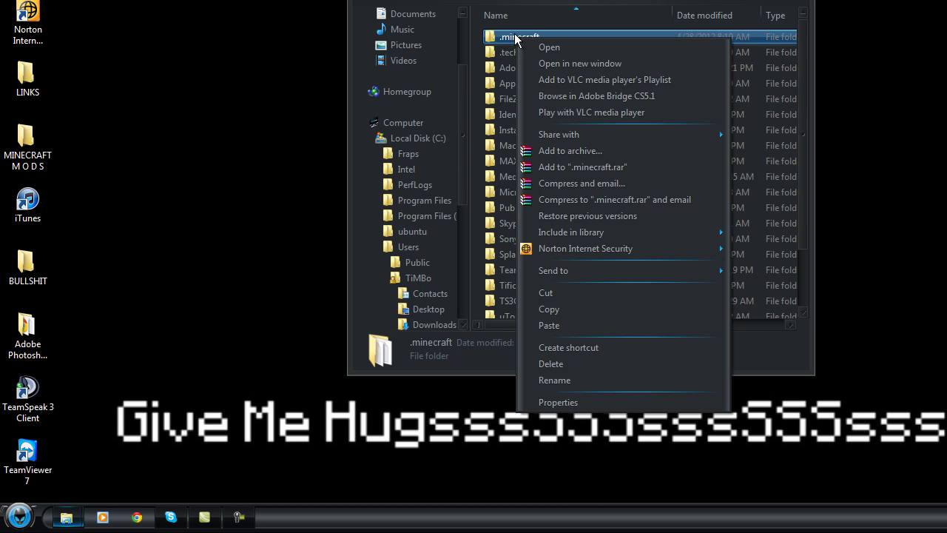
pyautogui.click(510, 34)
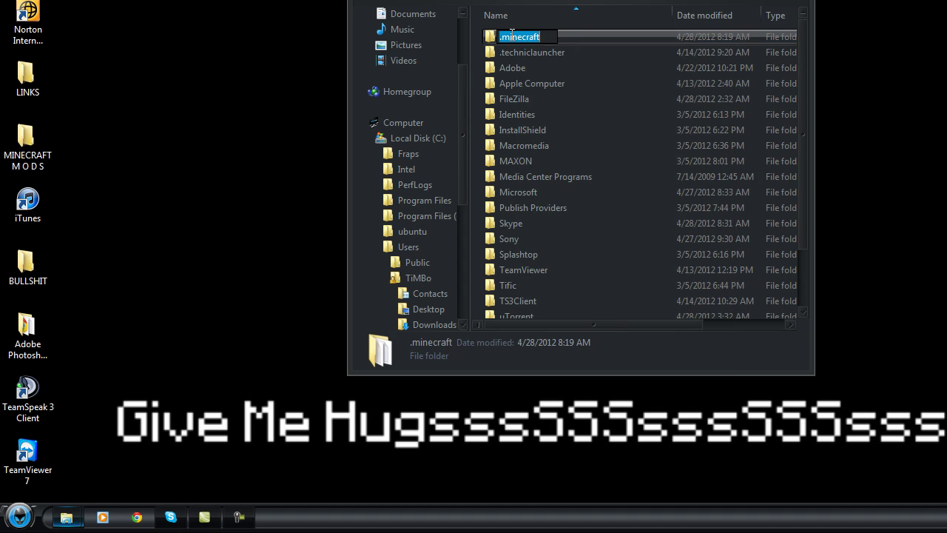
pyautogui.rightClick(521, 36)
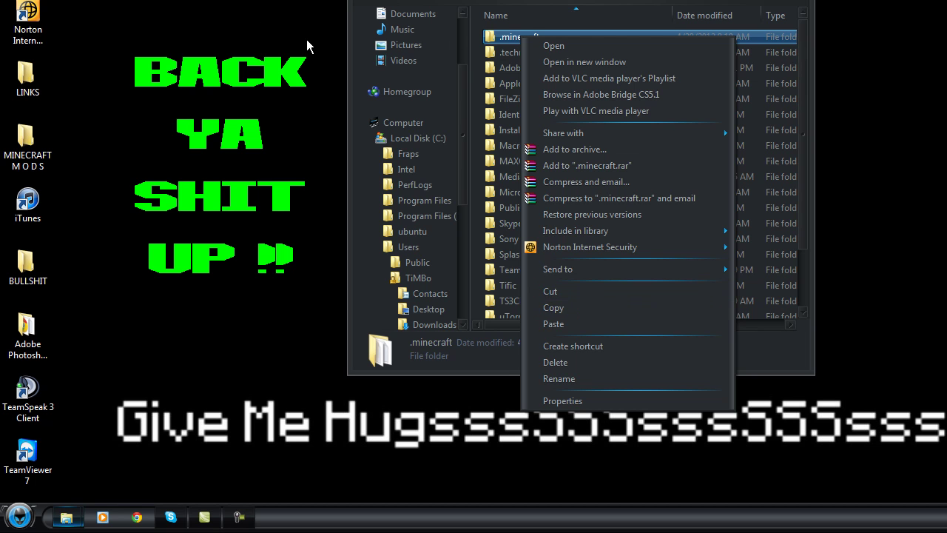
pyautogui.click(28, 144)
pyautogui.doubleClick(27, 144)
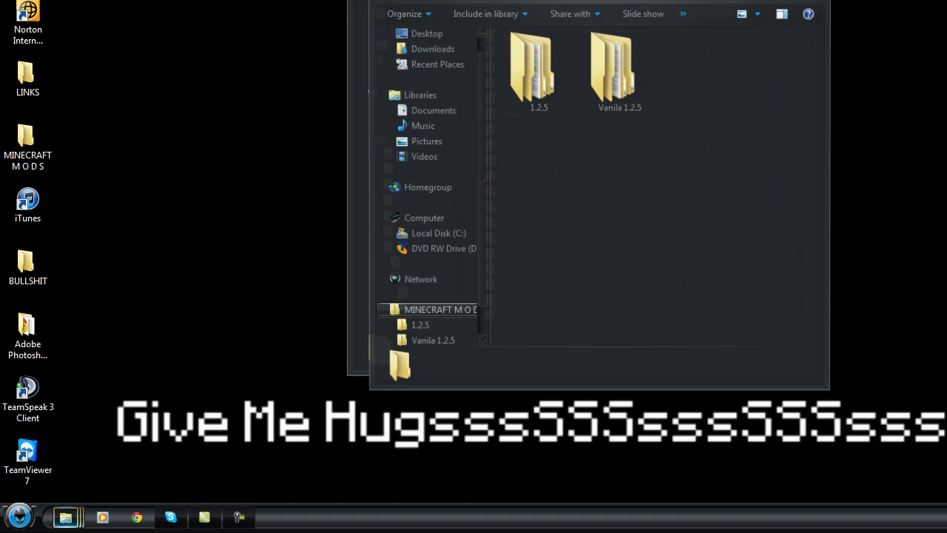
pyautogui.doubleClick(520, 64)
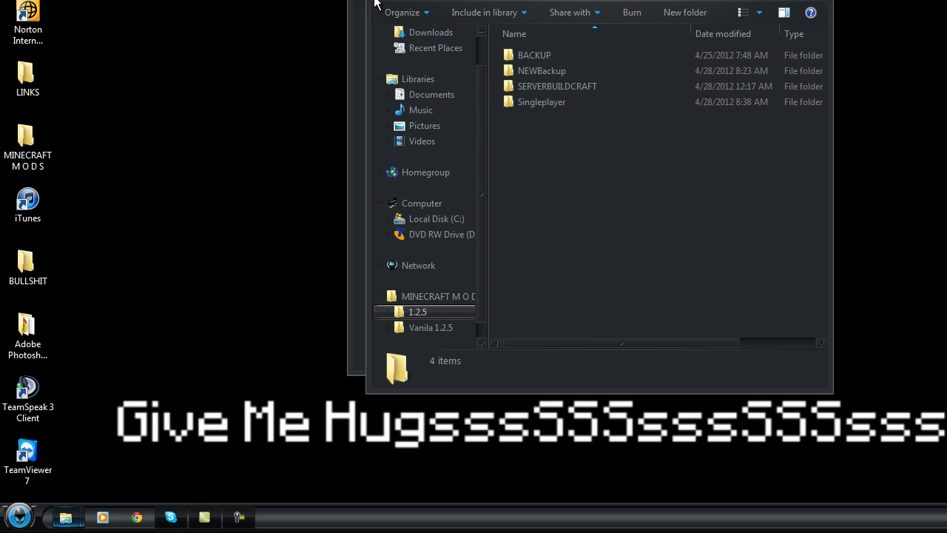
pyautogui.press('BackSpace')
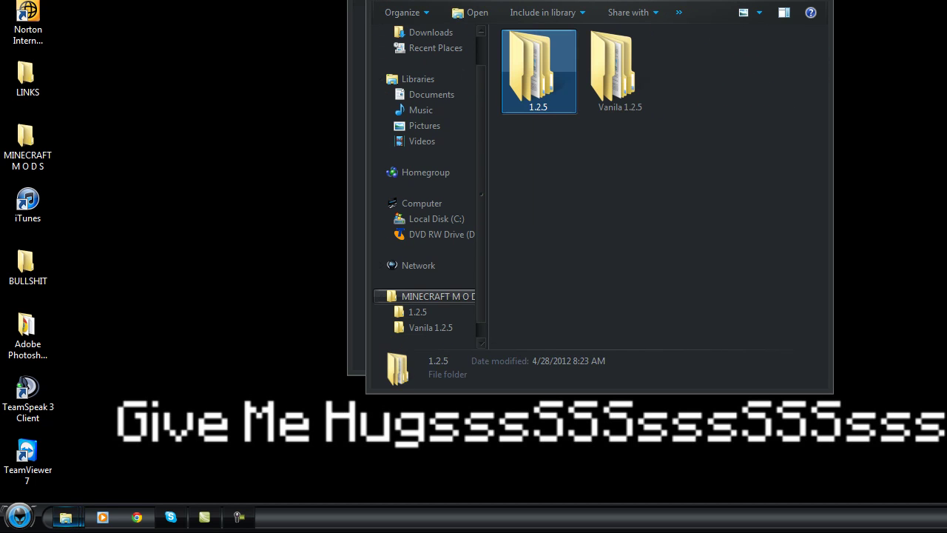
pyautogui.hotkey('alt', 'F4')
# Delete the .minecraft folder from Roaming and confirm the deletion
pyautogui.rightClick(551, 37)
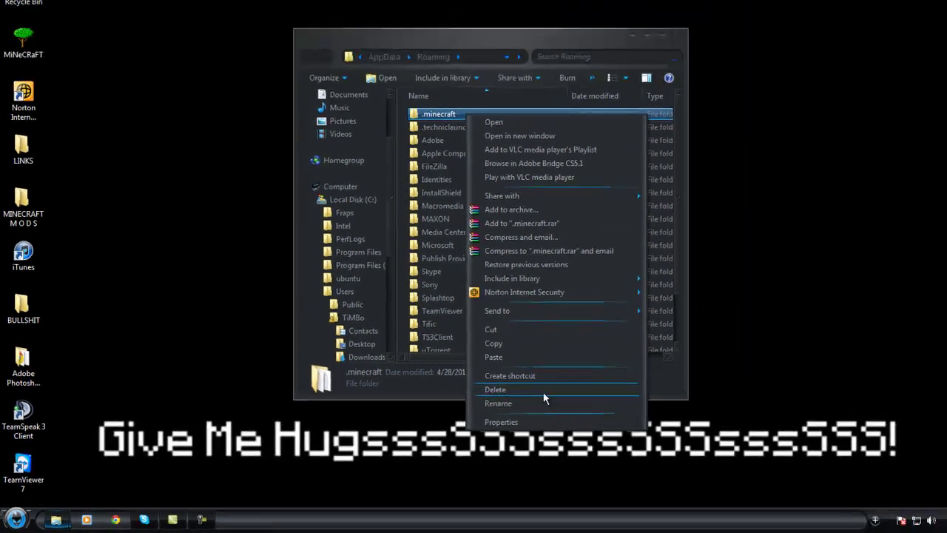
pyautogui.click(649, 363)
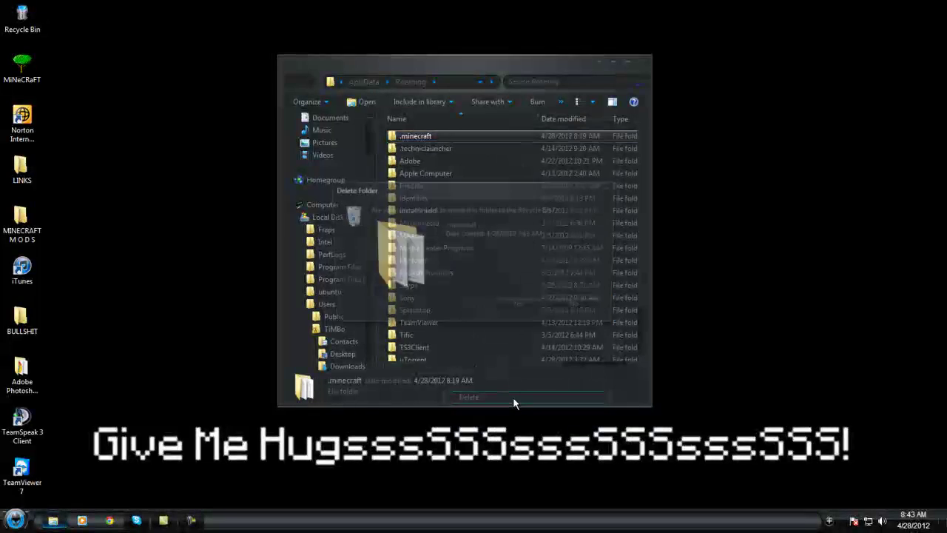
pyautogui.click(520, 308)
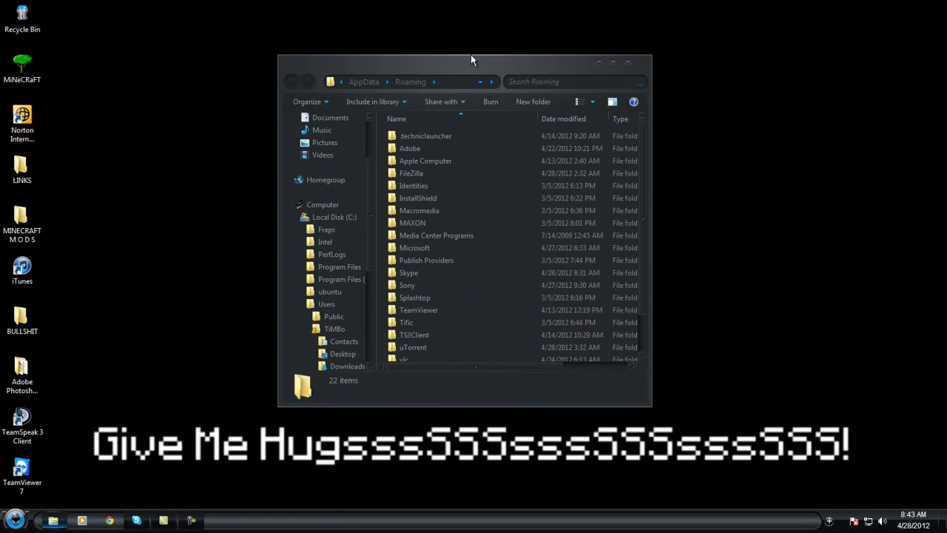
# Run Minecraft.exe from the MiNeCRaFT desktop folder, allowing it past the security warning
pyautogui.doubleClick(23, 65)
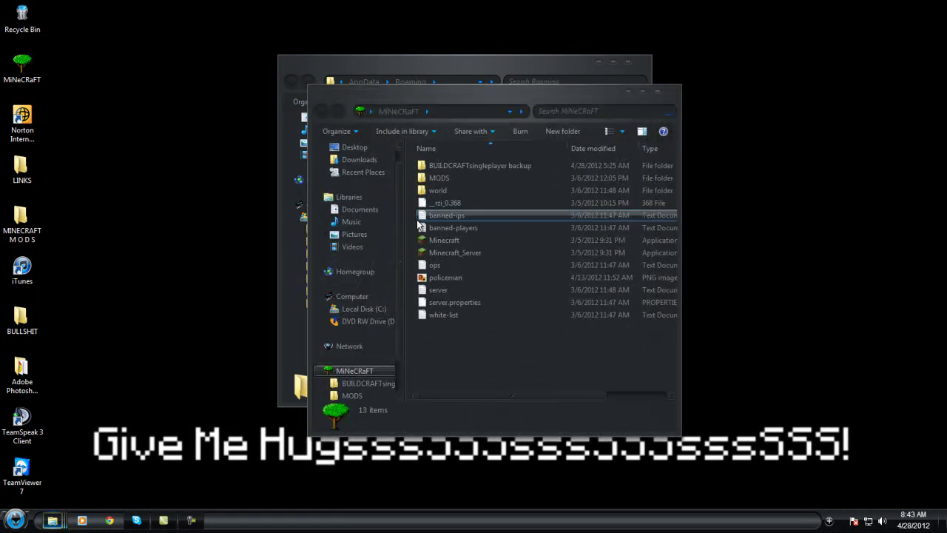
pyautogui.click(458, 242)
pyautogui.doubleClick(458, 243)
pyautogui.click(520, 272)
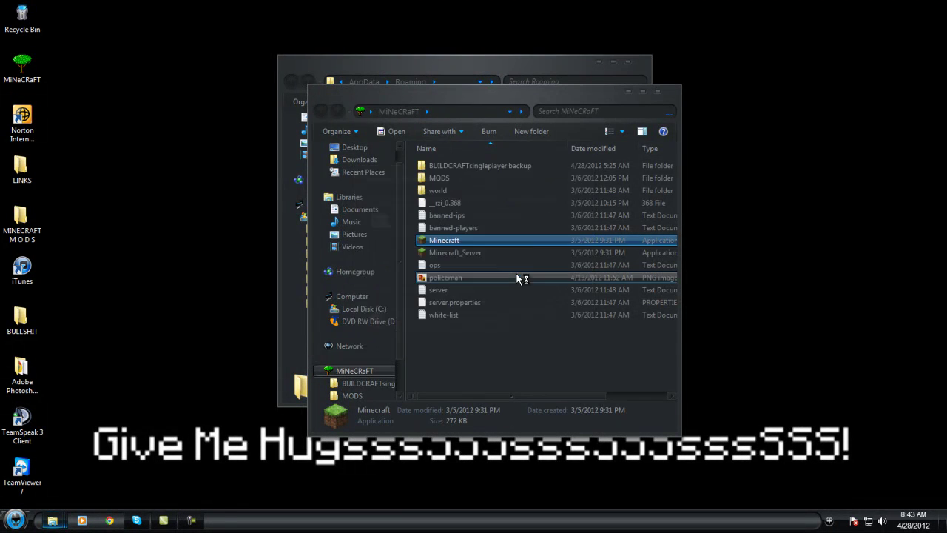
# Enter the account password and log in, letting the launcher download Minecraft 1.2.5
pyautogui.click(657, 92)
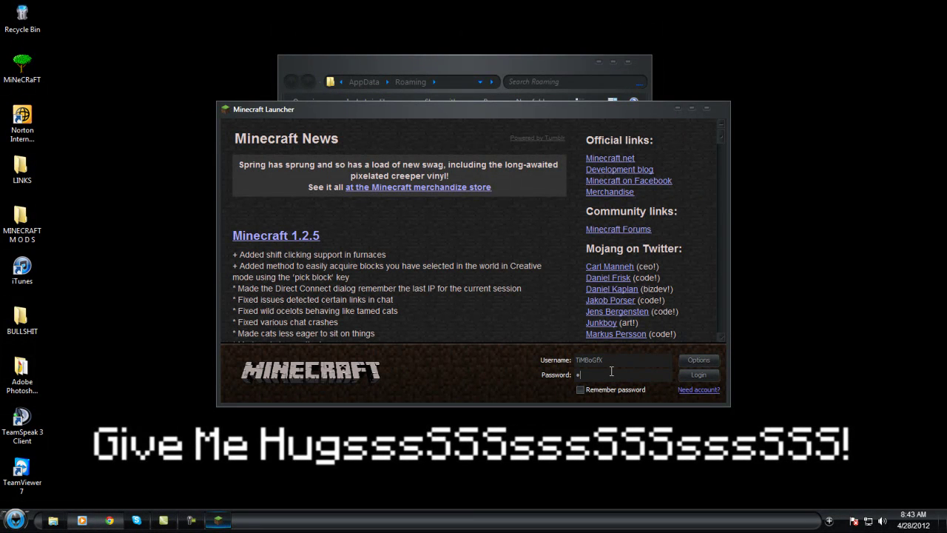
pyautogui.write('x')
pyautogui.click(690, 375)
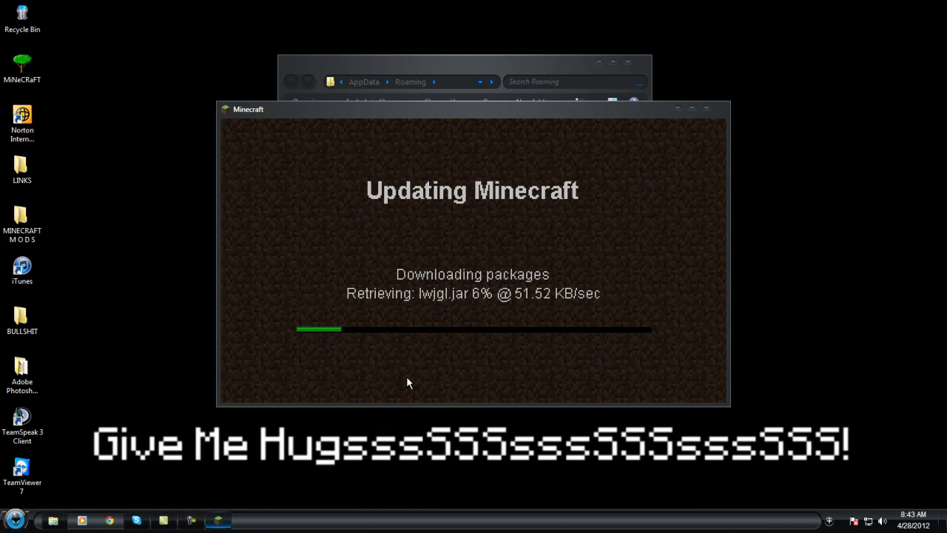
pyautogui.moveTo(193, 521)
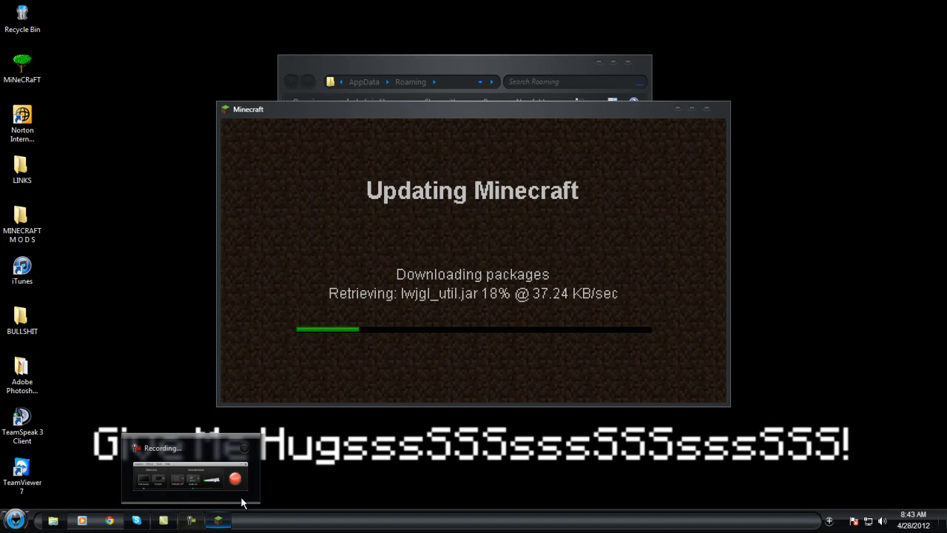
pyautogui.moveTo(237, 501)
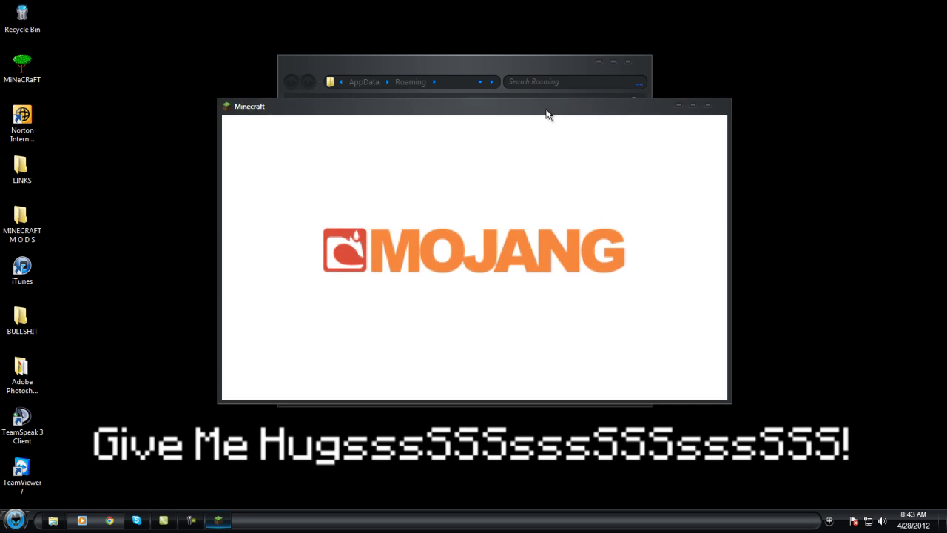
pyautogui.moveTo(546, 113); pyautogui.dragTo(538, 226)
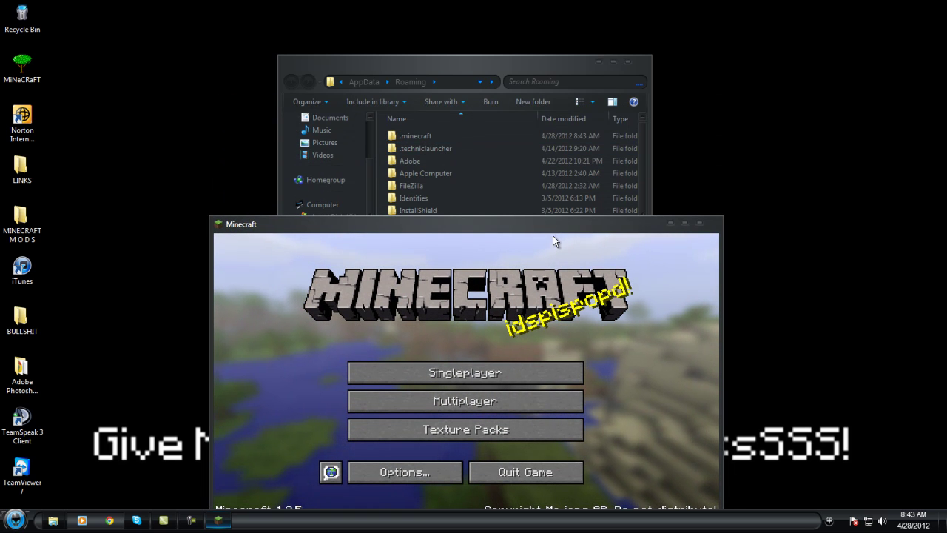
pyautogui.moveTo(548, 224); pyautogui.dragTo(539, 98)
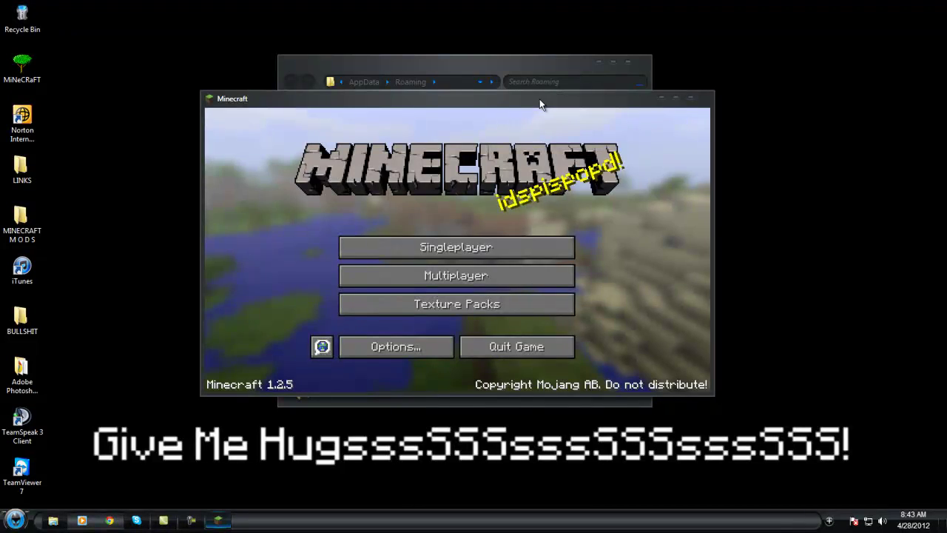
# Quit the game, open the new .minecraft\bin folder in an enlarged window, and select minecraft.jar
pyautogui.click(509, 347)
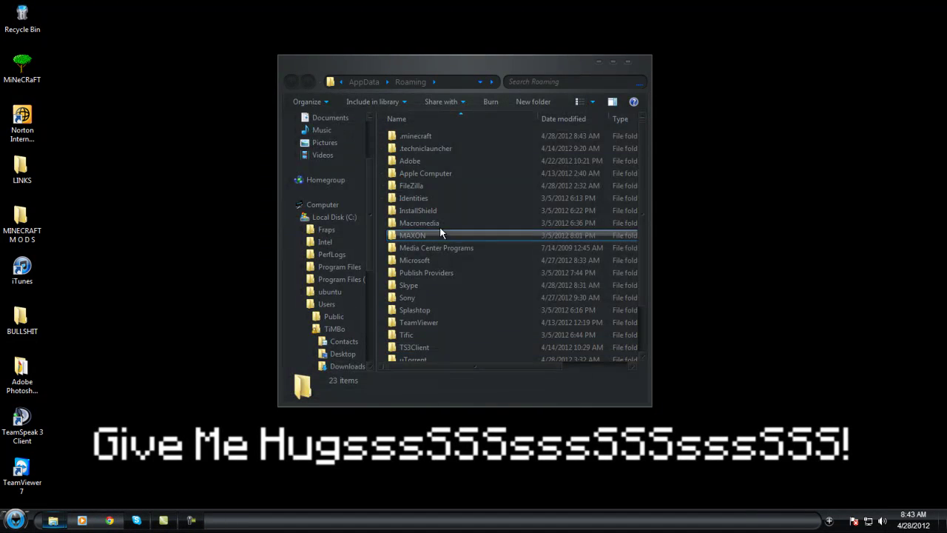
pyautogui.doubleClick(427, 137)
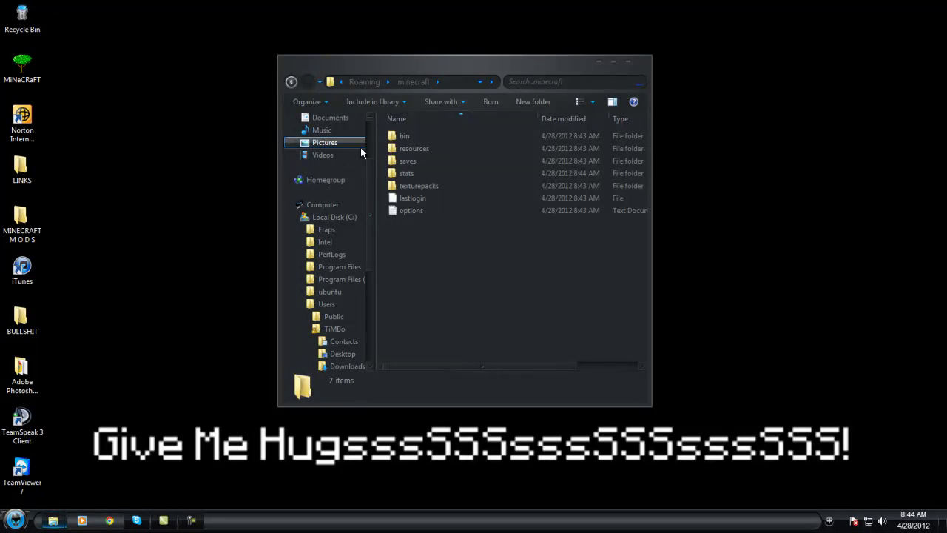
pyautogui.moveTo(474, 55); pyautogui.dragTo(486, 26)
pyautogui.moveTo(651, 110); pyautogui.dragTo(749, 110)
pyautogui.doubleClick(422, 100)
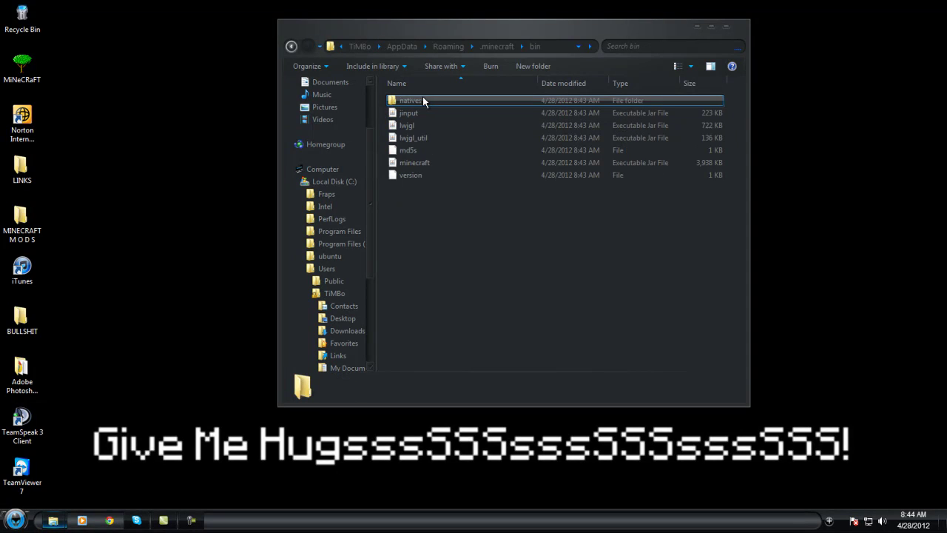
pyautogui.click(410, 162)
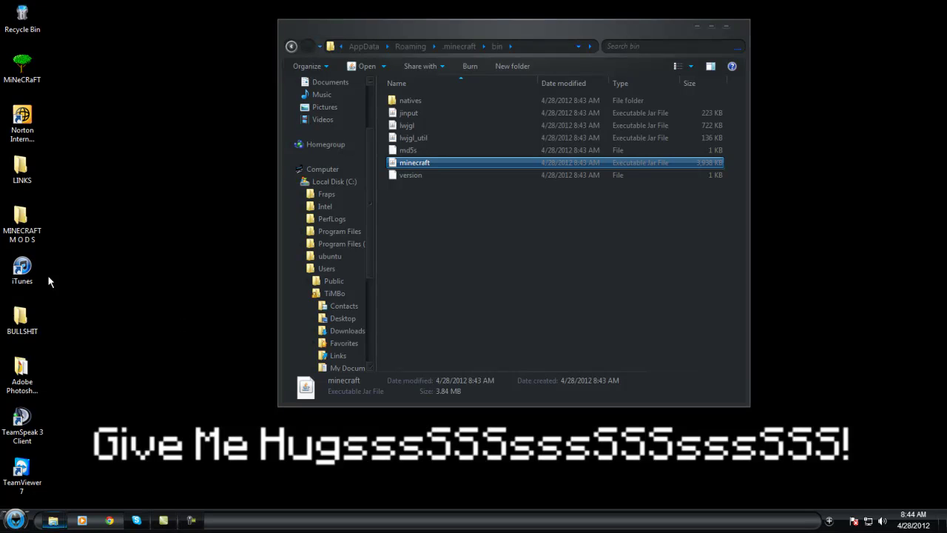
pyautogui.doubleClick(26, 233)
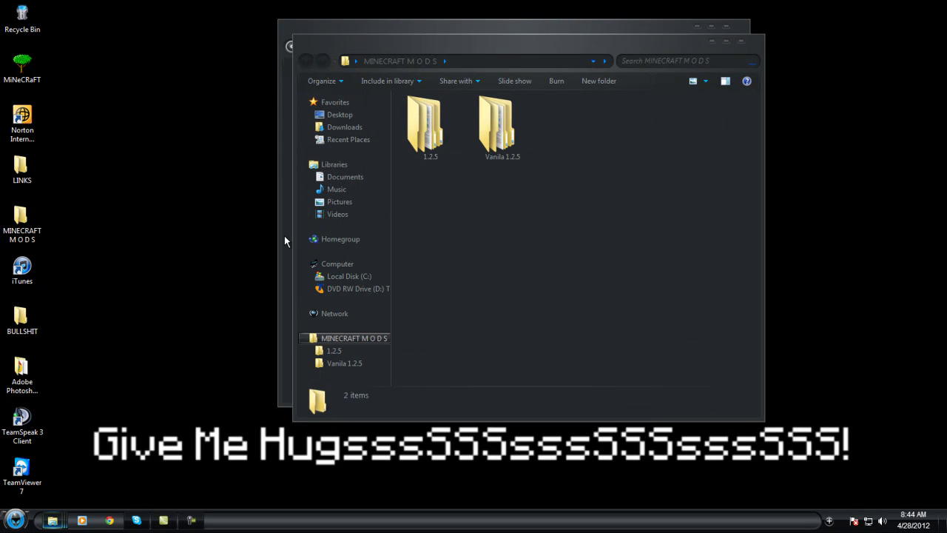
pyautogui.click(742, 42)
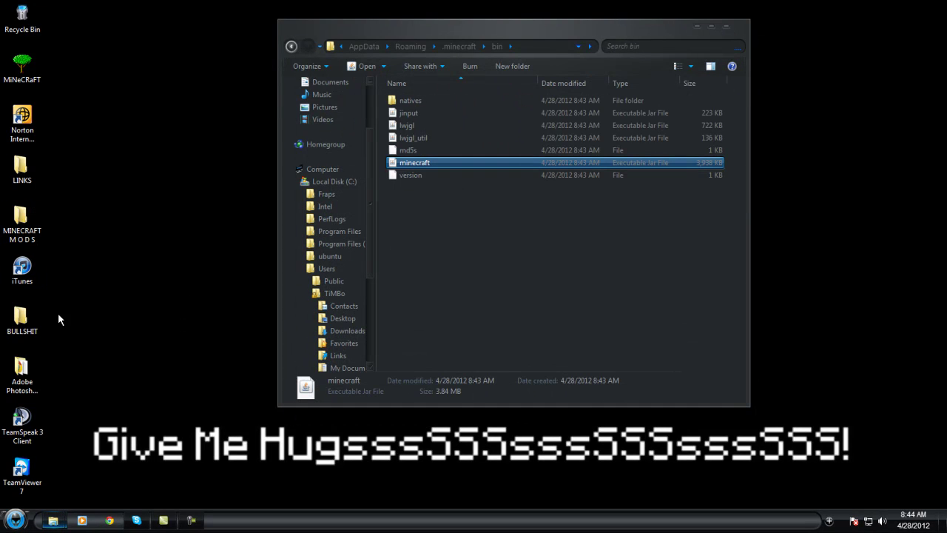
pyautogui.moveTo(53, 521)
pyautogui.click(74, 465)
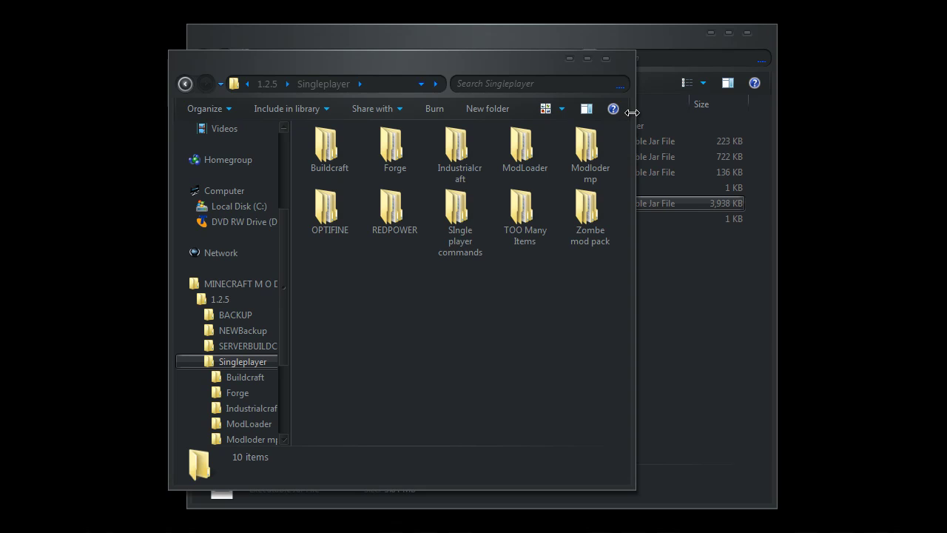
pyautogui.moveTo(635, 111); pyautogui.dragTo(770, 104)
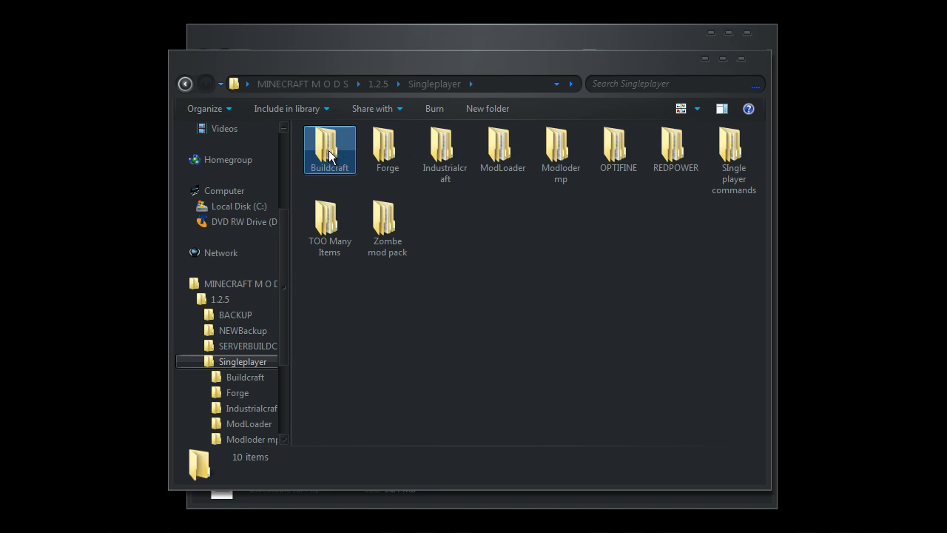
pyautogui.click(351, 157)
pyautogui.click(359, 157)
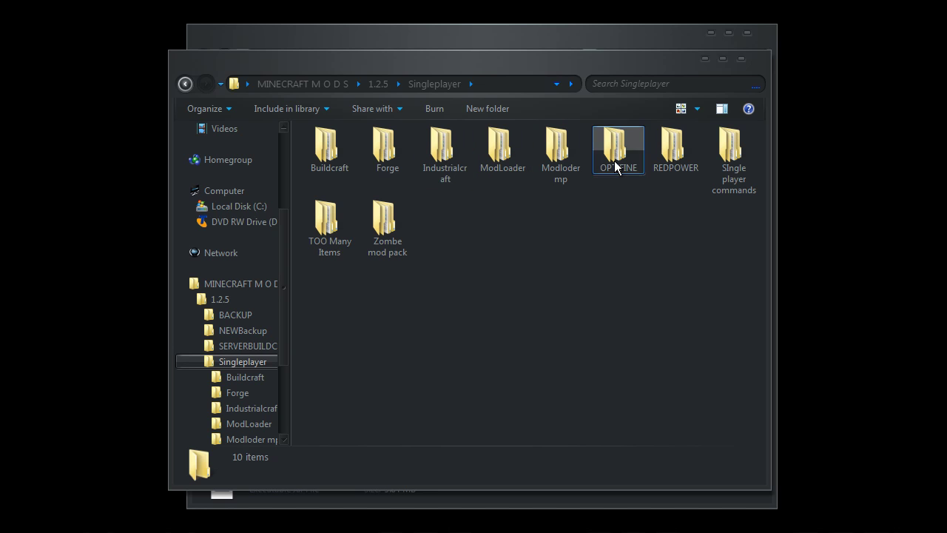
# Open minecraft.jar with WinRAR archiver and delete its META-INF folder
pyautogui.click(703, 60)
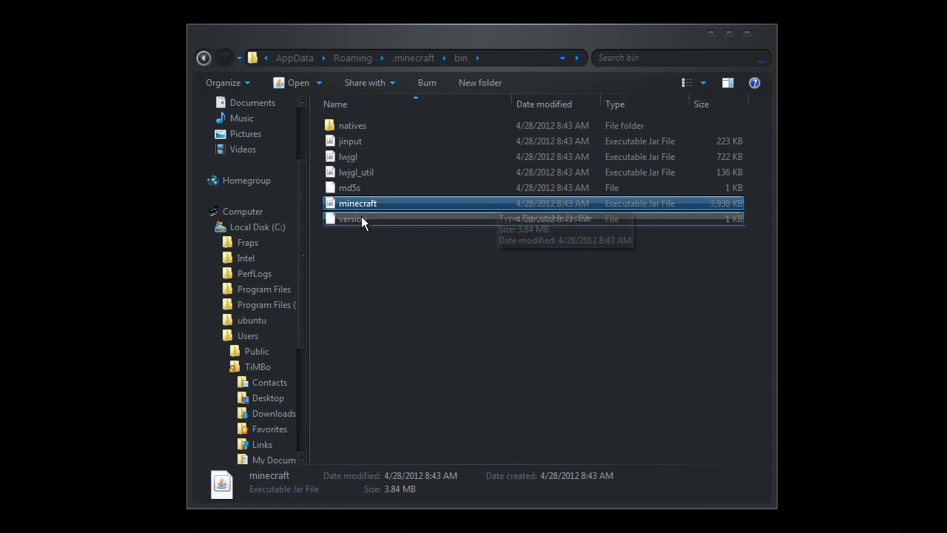
pyautogui.rightClick(363, 207)
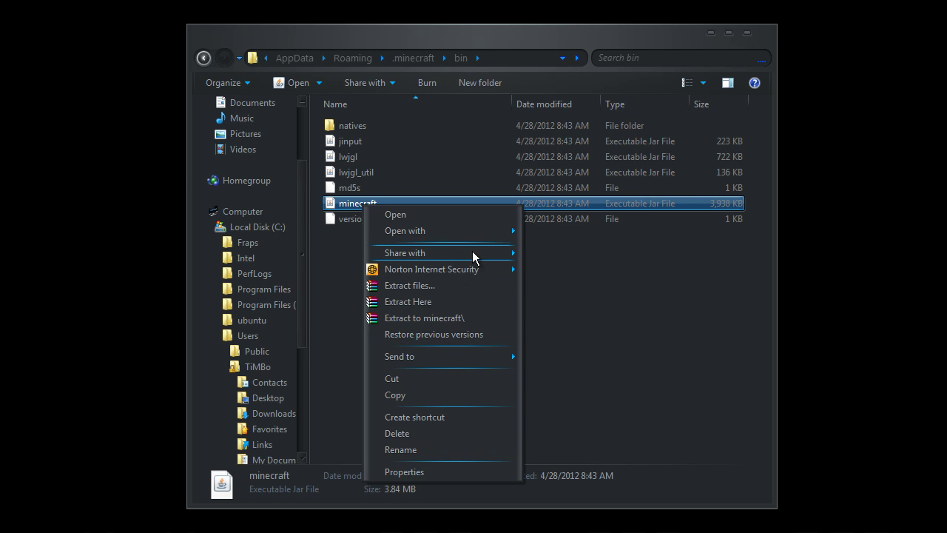
pyautogui.moveTo(490, 233)
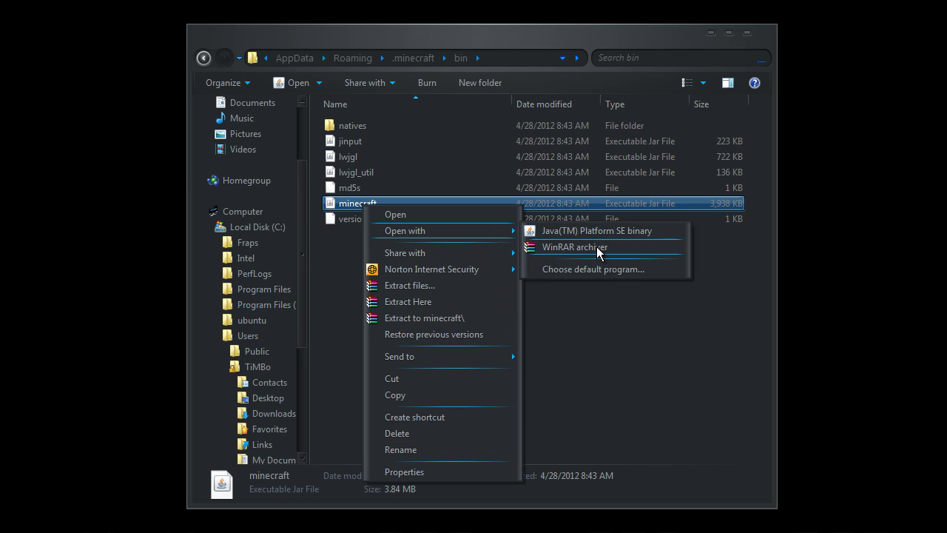
pyautogui.click(575, 247)
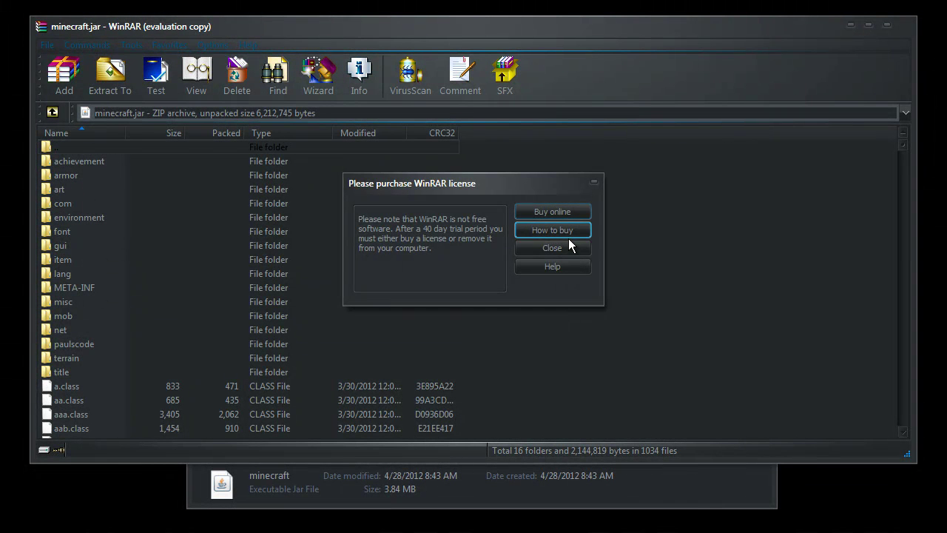
pyautogui.click(568, 241)
pyautogui.click(104, 287)
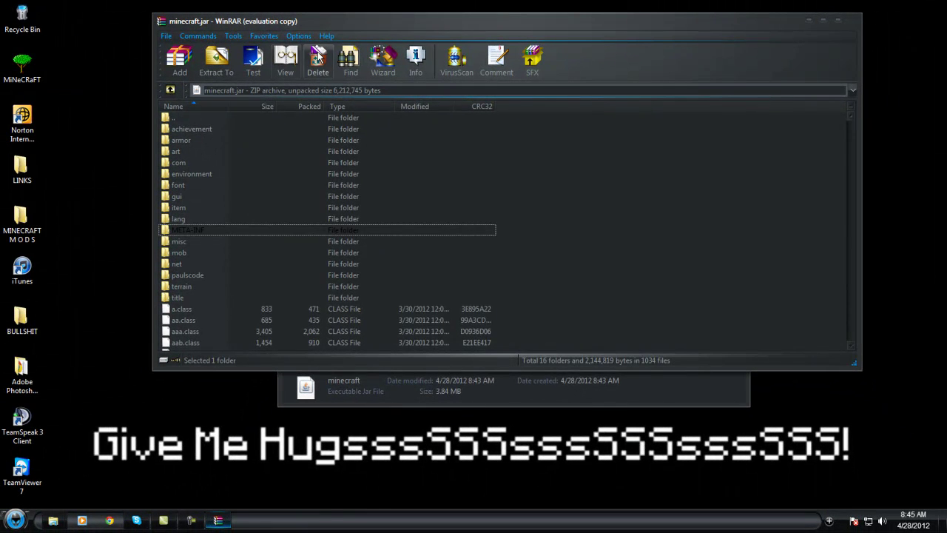
pyautogui.click(319, 59)
pyautogui.click(488, 301)
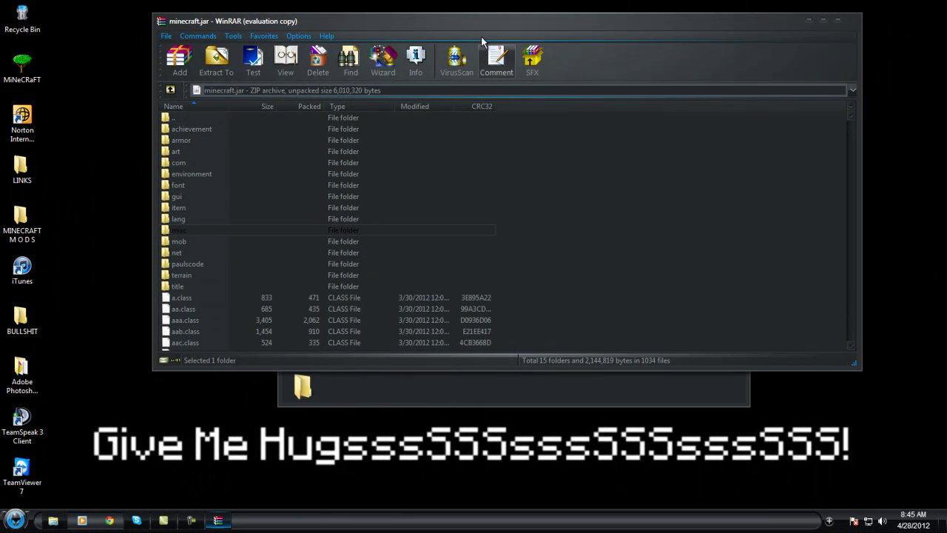
pyautogui.moveTo(468, 21); pyautogui.dragTo(675, 35)
pyautogui.moveTo(350, 30); pyautogui.dragTo(184, 28)
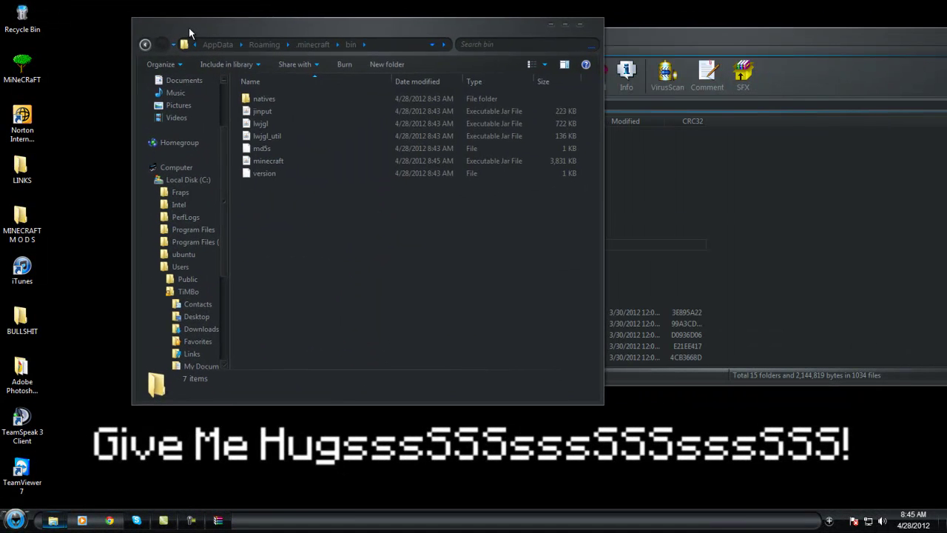
# Open the ModLoader ZIP from MINECRAFT MODS\ModLoader in WinRAR
pyautogui.moveTo(190, 28); pyautogui.dragTo(191, 28)
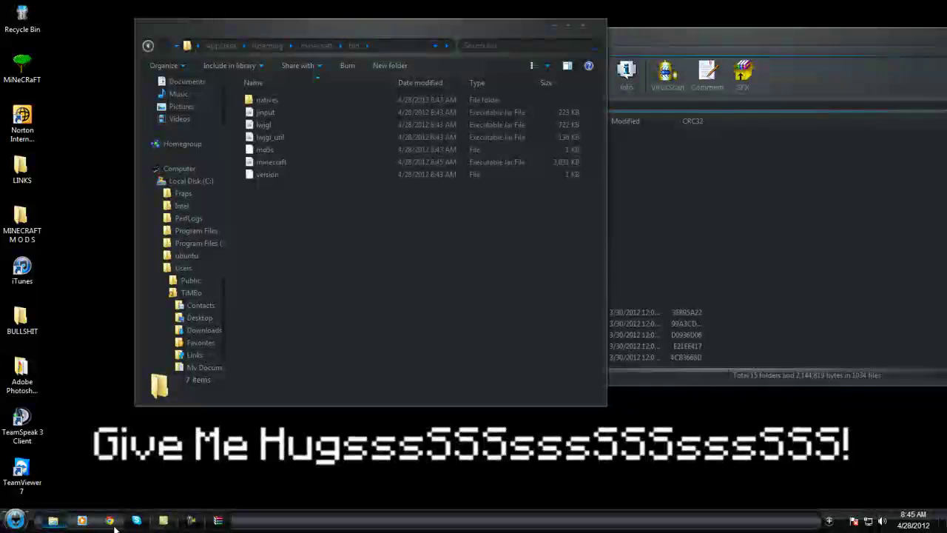
pyautogui.moveTo(53, 520)
pyautogui.click(210, 444)
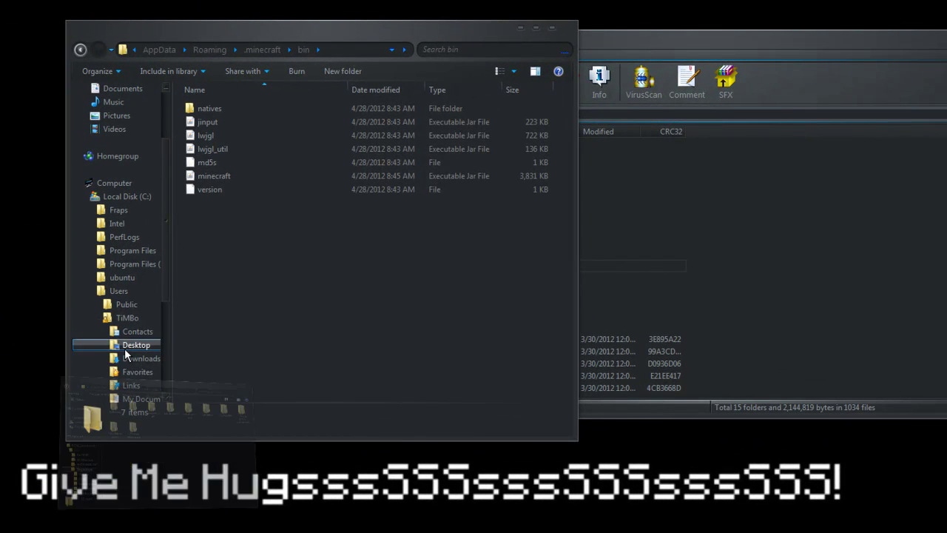
pyautogui.moveTo(501, 53); pyautogui.dragTo(312, 39)
pyautogui.doubleClick(307, 119)
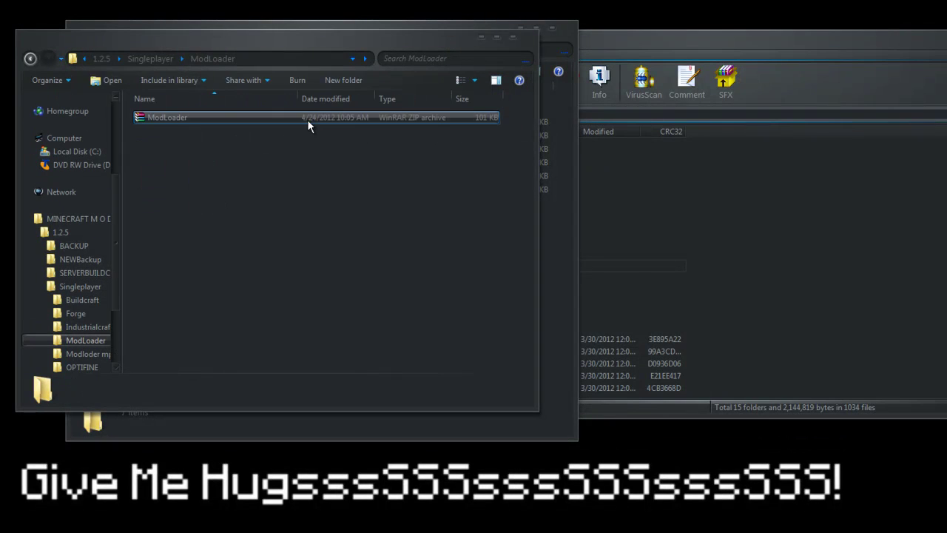
pyautogui.rightClick(225, 118)
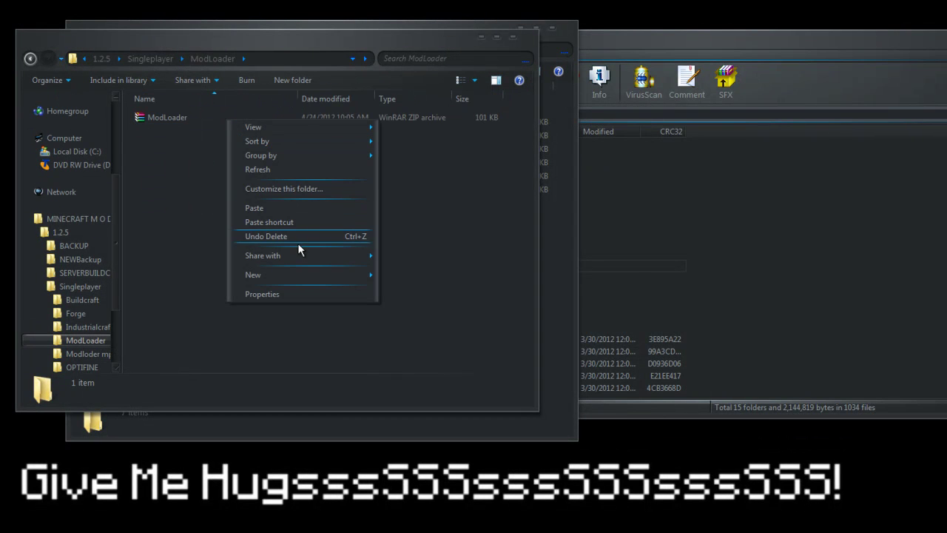
pyautogui.click(183, 120)
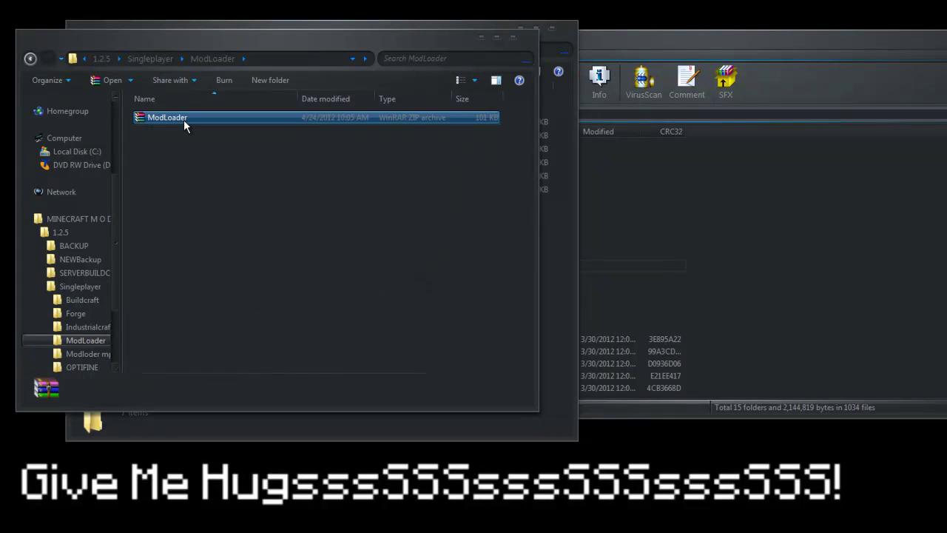
pyautogui.rightClick(184, 120)
pyautogui.moveTo(268, 187)
pyautogui.click(372, 200)
# Drag all 19 ModLoader class files into minecraft.jar and confirm the archive parameters
pyautogui.moveTo(506, 201); pyautogui.dragTo(235, 286)
pyautogui.click(438, 282)
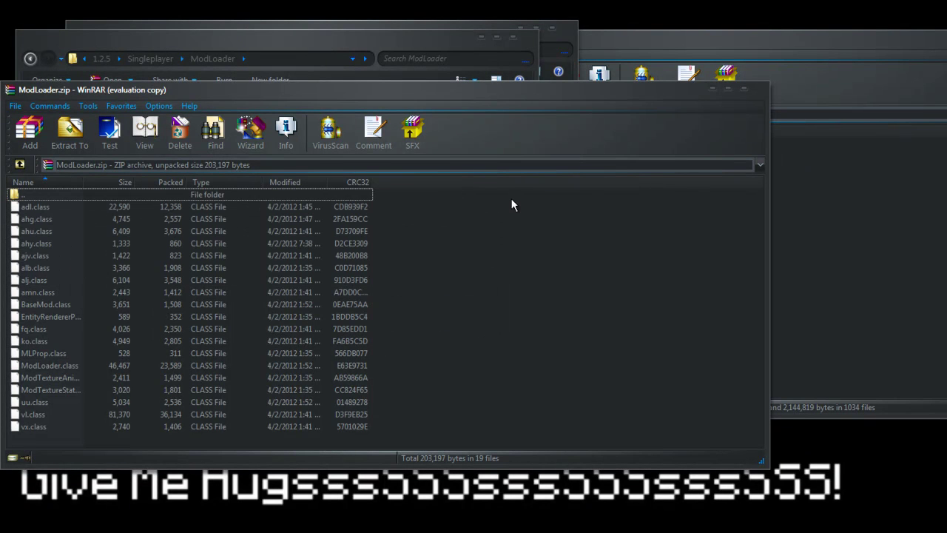
pyautogui.moveTo(506, 196); pyautogui.dragTo(222, 509)
pyautogui.moveTo(216, 280); pyautogui.dragTo(221, 276)
pyautogui.moveTo(811, 379); pyautogui.dragTo(810, 379)
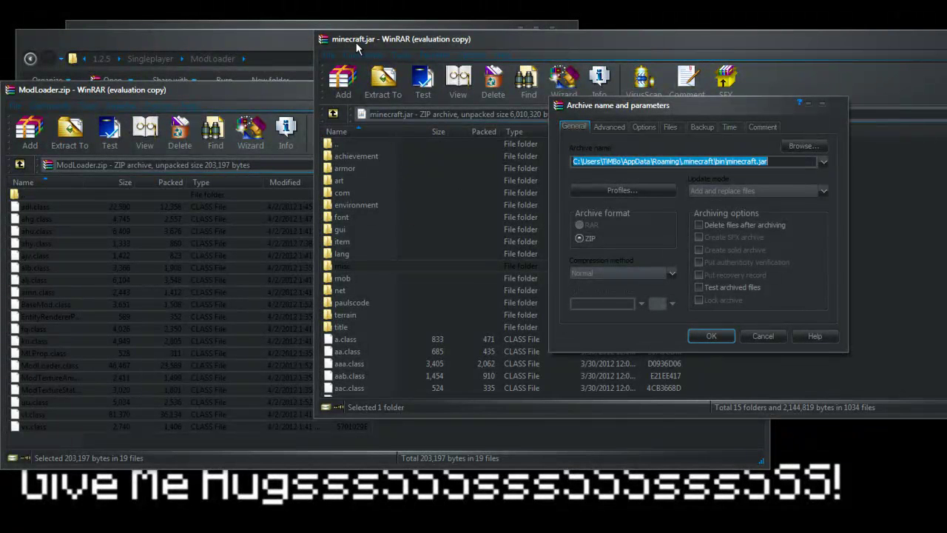
pyautogui.click(713, 334)
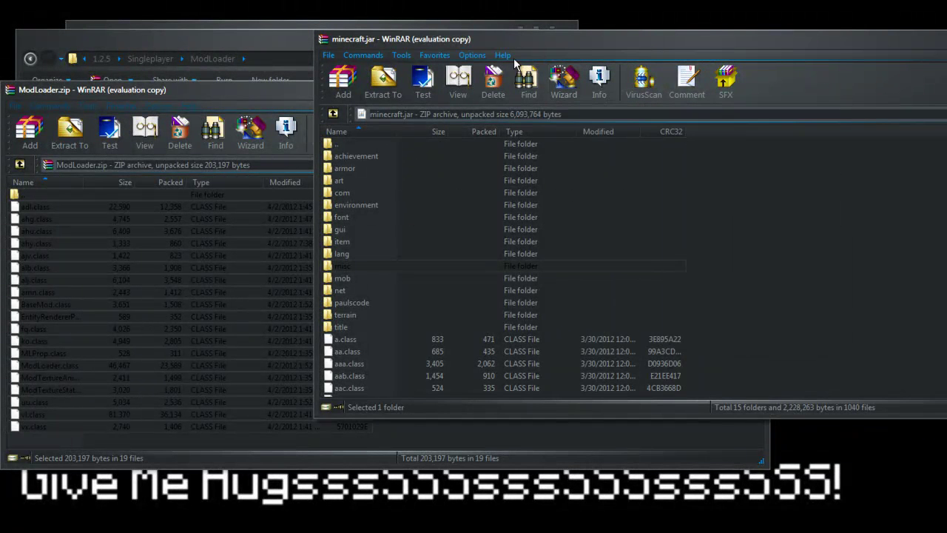
pyautogui.click(224, 91)
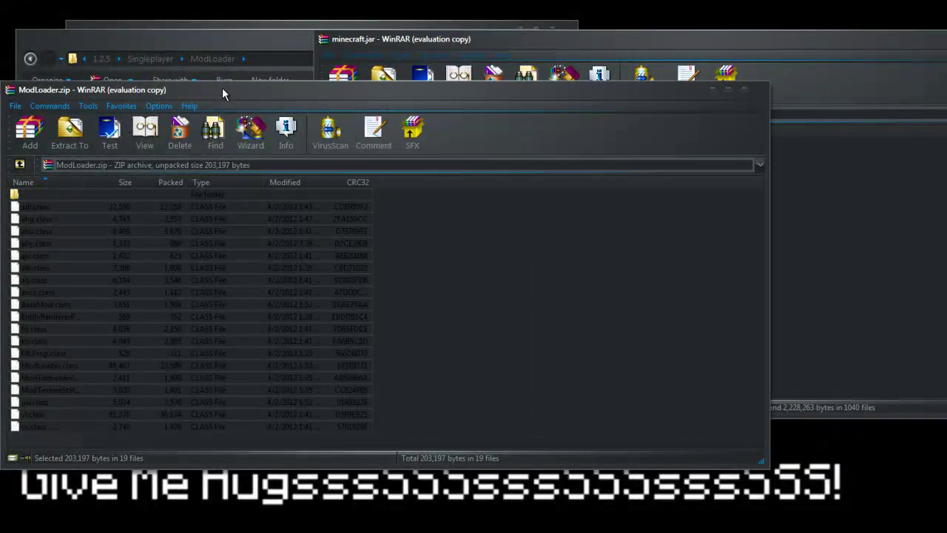
# Close the ModLoader windows and browse to MINECRAFT MODS\1.2.5\Singleplayer\Modloder mp
pyautogui.click(748, 87)
pyautogui.click(233, 42)
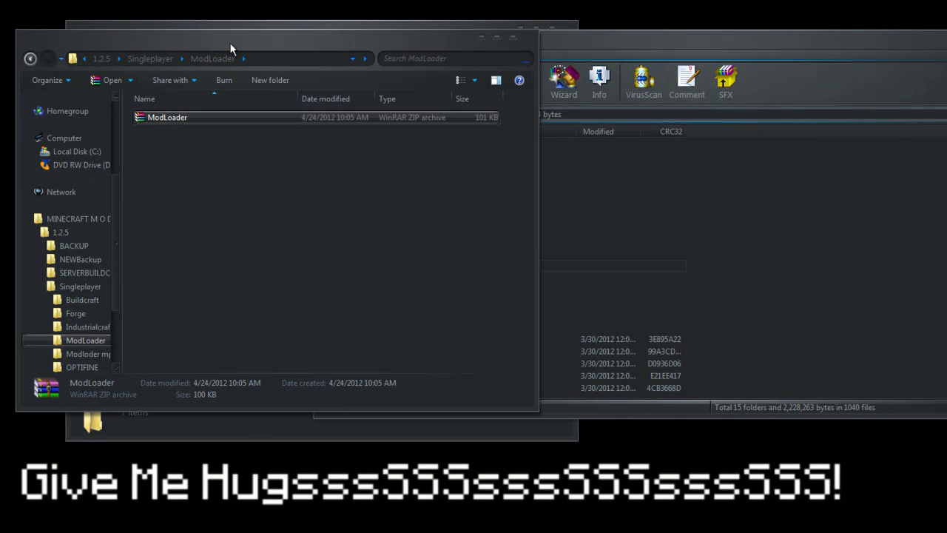
pyautogui.click(512, 37)
pyautogui.moveTo(248, 34); pyautogui.dragTo(182, 25)
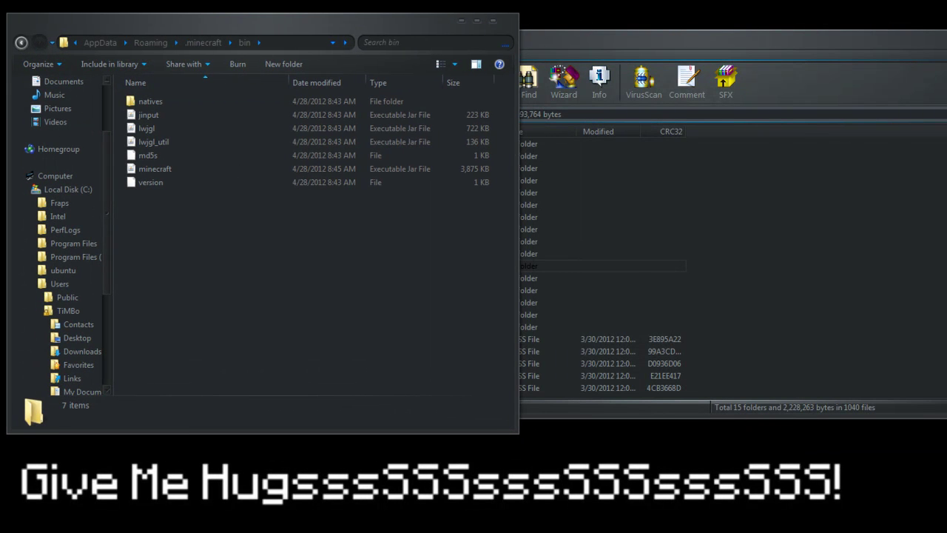
pyautogui.doubleClick(27, 267)
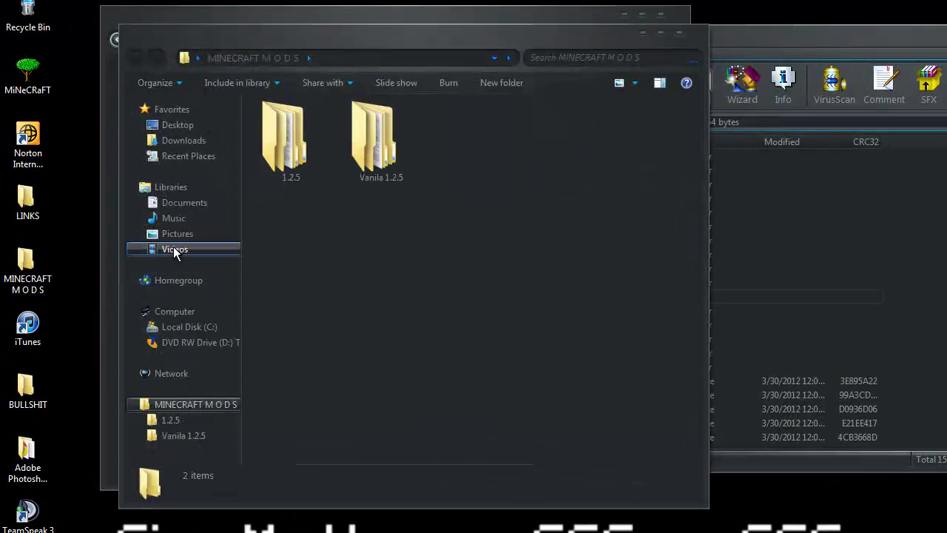
pyautogui.doubleClick(275, 176)
pyautogui.doubleClick(304, 175)
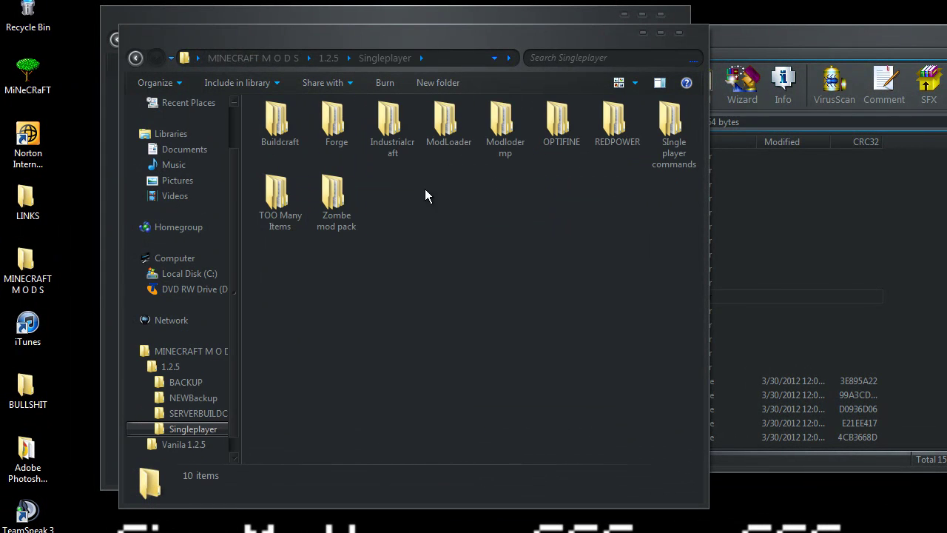
pyautogui.click(508, 141)
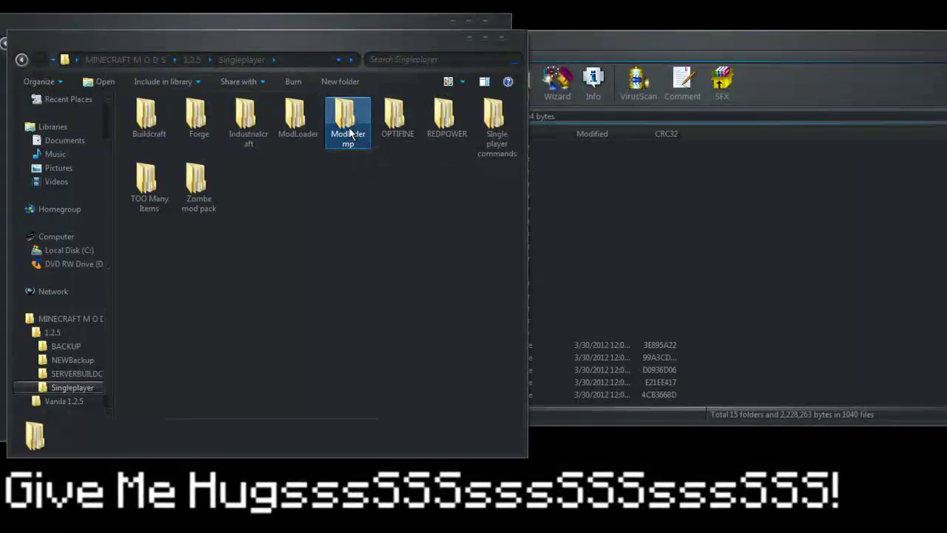
pyautogui.doubleClick(351, 134)
# Open the ModLoaderMP zip in WinRAR and drag its 9 class files into minecraft.jar
pyautogui.rightClick(193, 120)
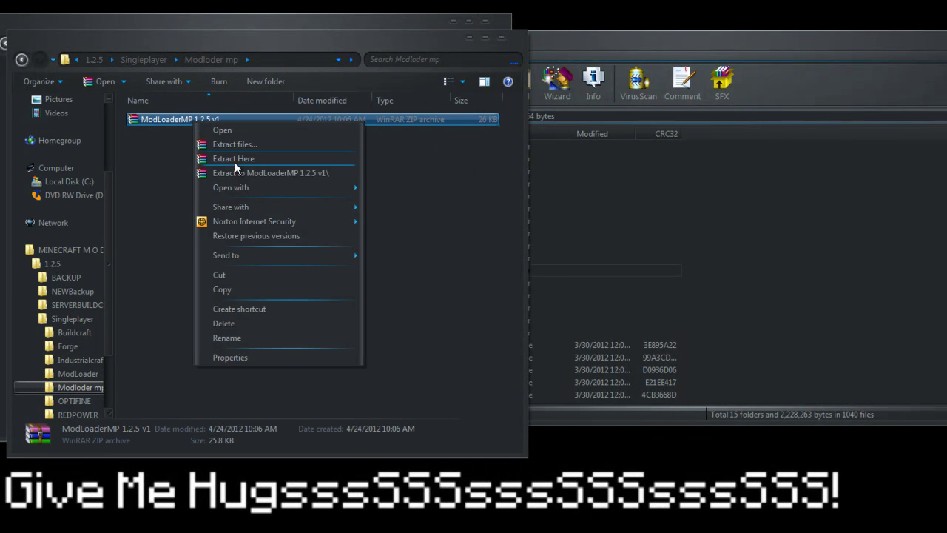
pyautogui.moveTo(335, 187)
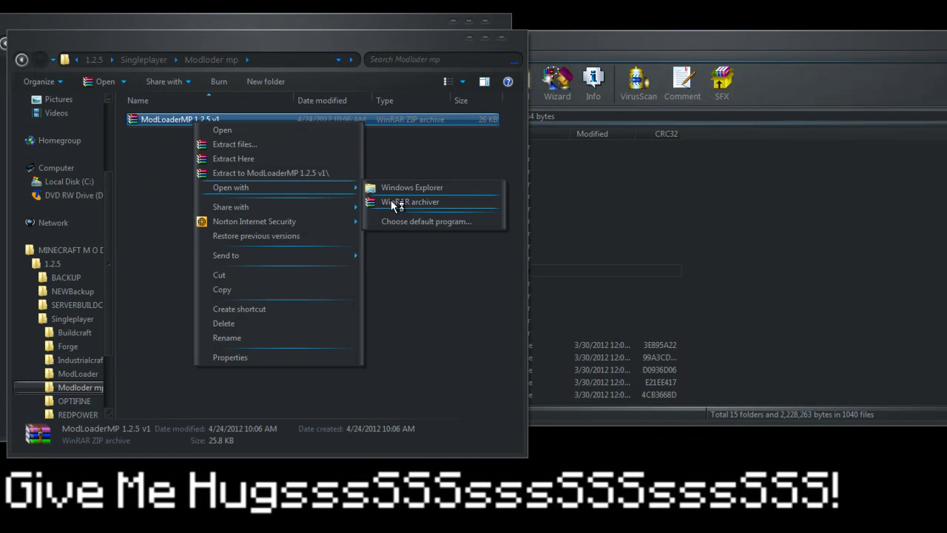
pyautogui.click(390, 201)
pyautogui.moveTo(436, 237); pyautogui.dragTo(214, 374)
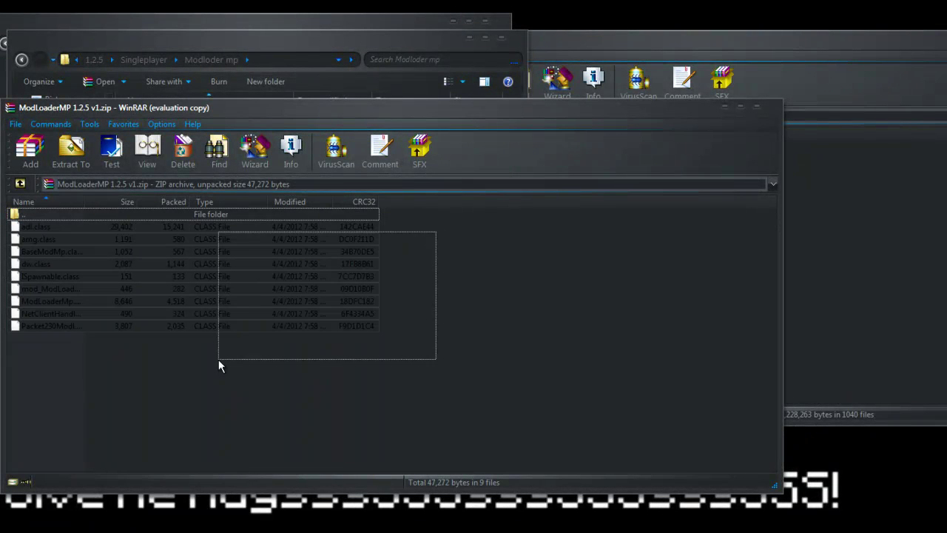
pyautogui.click(480, 306)
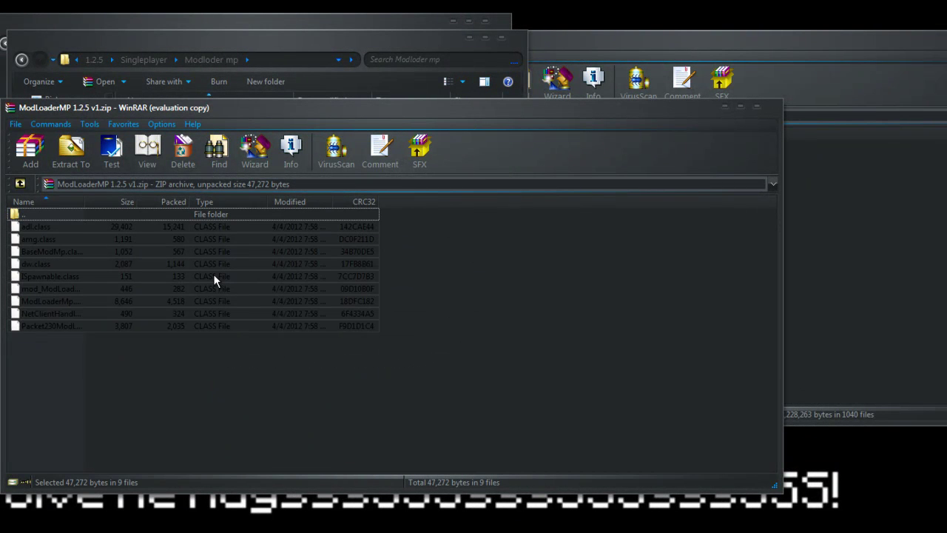
pyautogui.moveTo(204, 281); pyautogui.dragTo(777, 324)
pyautogui.moveTo(859, 390); pyautogui.dragTo(859, 390)
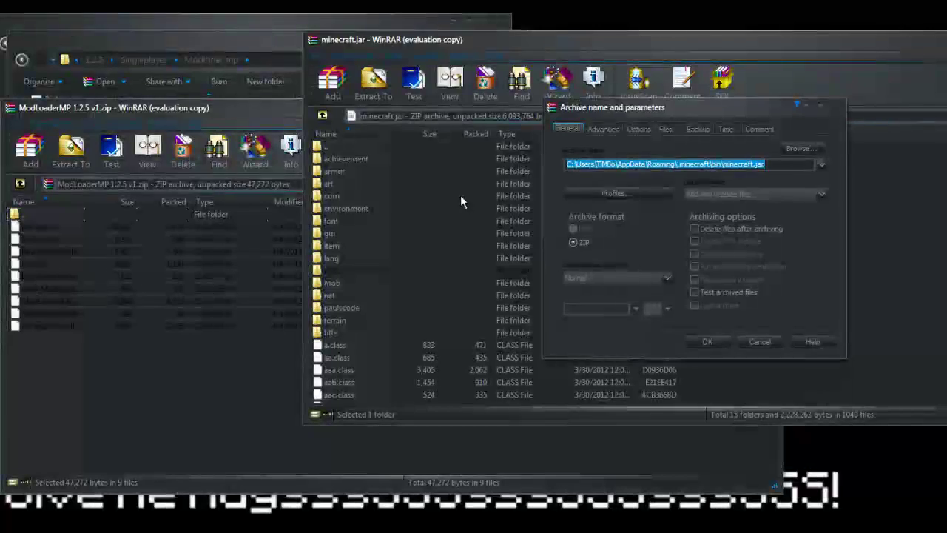
pyautogui.click(726, 340)
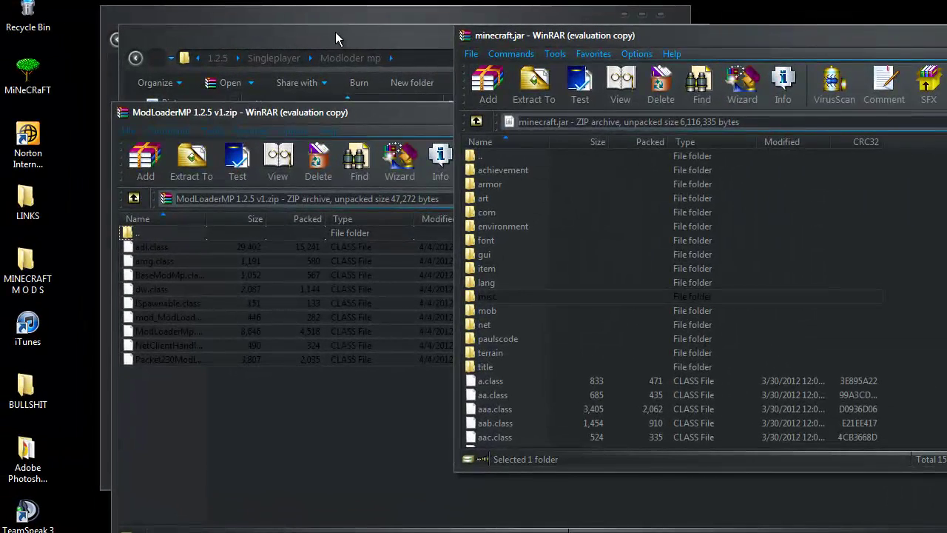
pyautogui.click(261, 32)
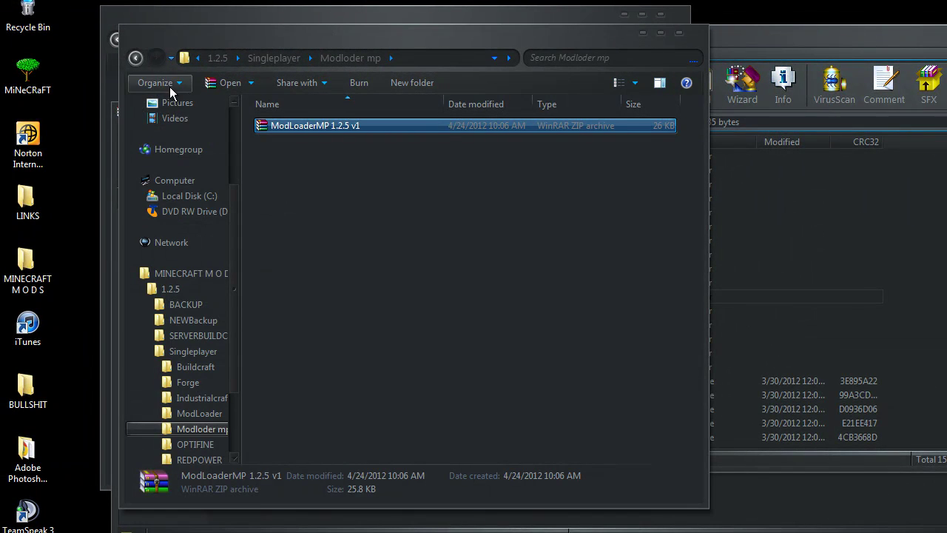
# Open the Forge client 3.1.2.95 archive from the Forge folder in WinRAR
pyautogui.click(135, 58)
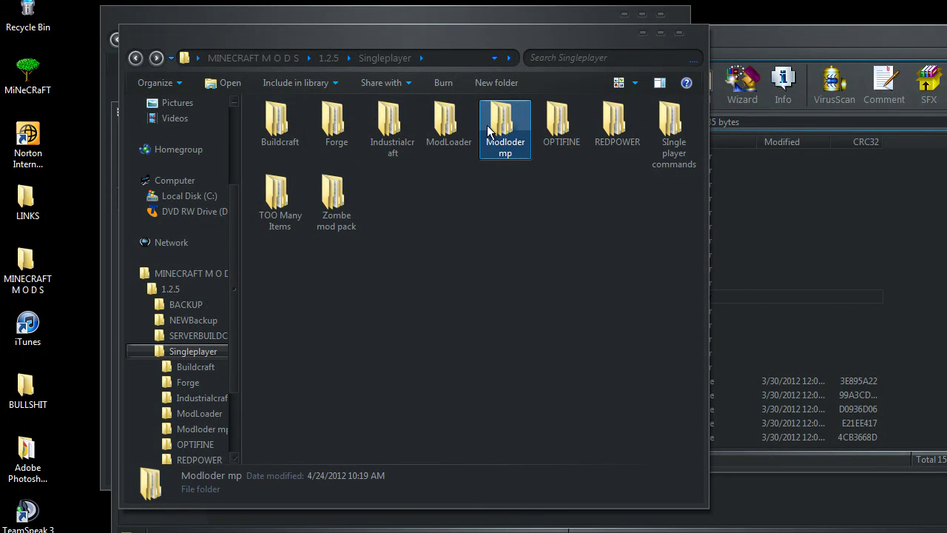
pyautogui.doubleClick(335, 127)
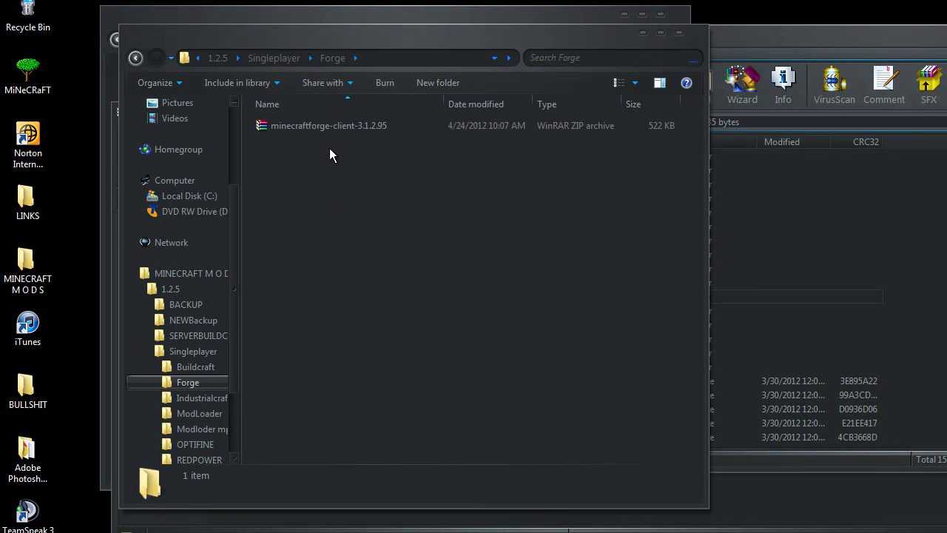
pyautogui.rightClick(317, 126)
pyautogui.moveTo(448, 210)
pyautogui.click(592, 217)
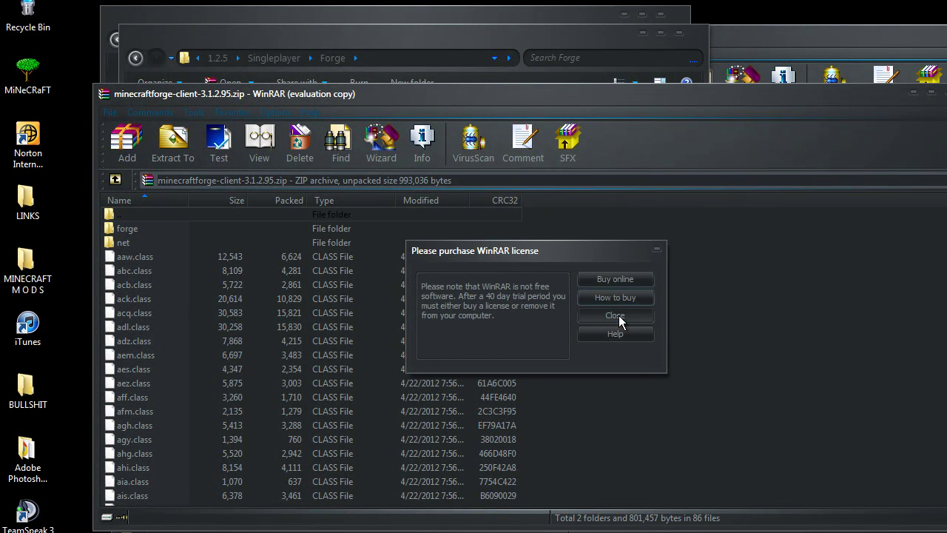
pyautogui.click(621, 314)
# Drag all Forge files and folders into minecraft.jar, confirm, and close the Forge archive
pyautogui.moveTo(591, 223); pyautogui.dragTo(588, 480)
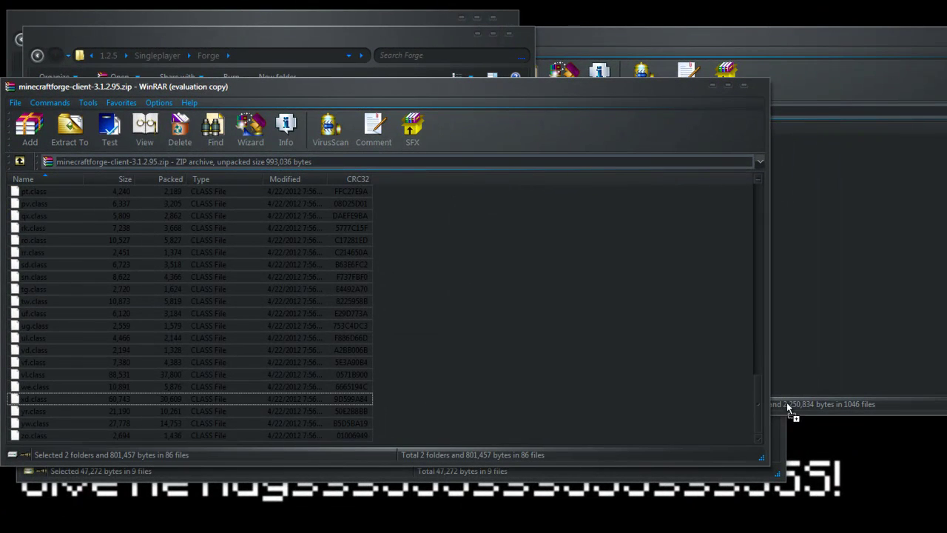
pyautogui.moveTo(787, 402); pyautogui.dragTo(812, 378)
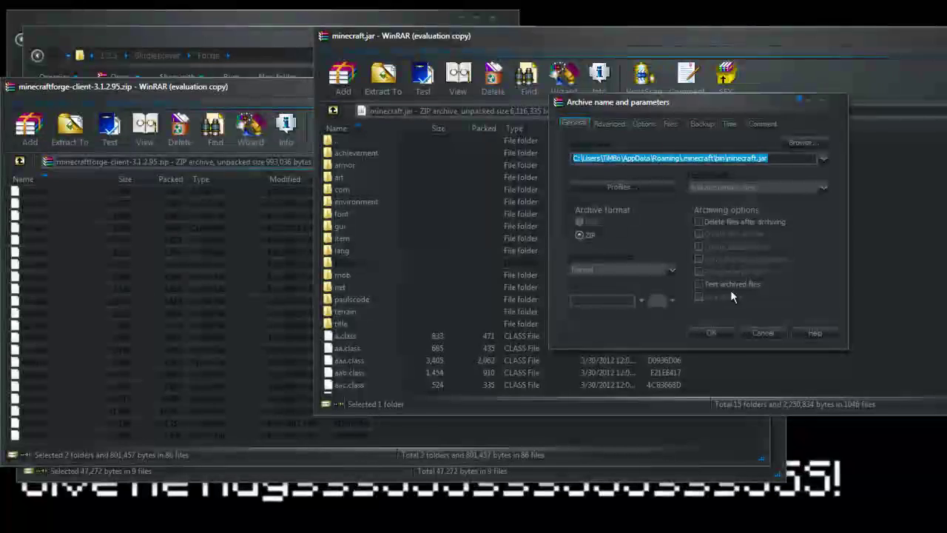
pyautogui.click(711, 333)
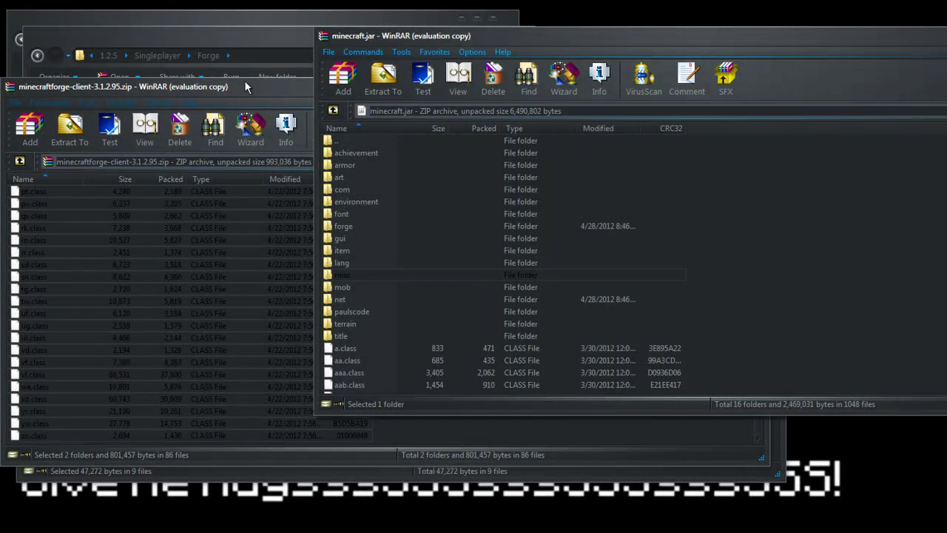
pyautogui.click(269, 81)
pyautogui.click(744, 87)
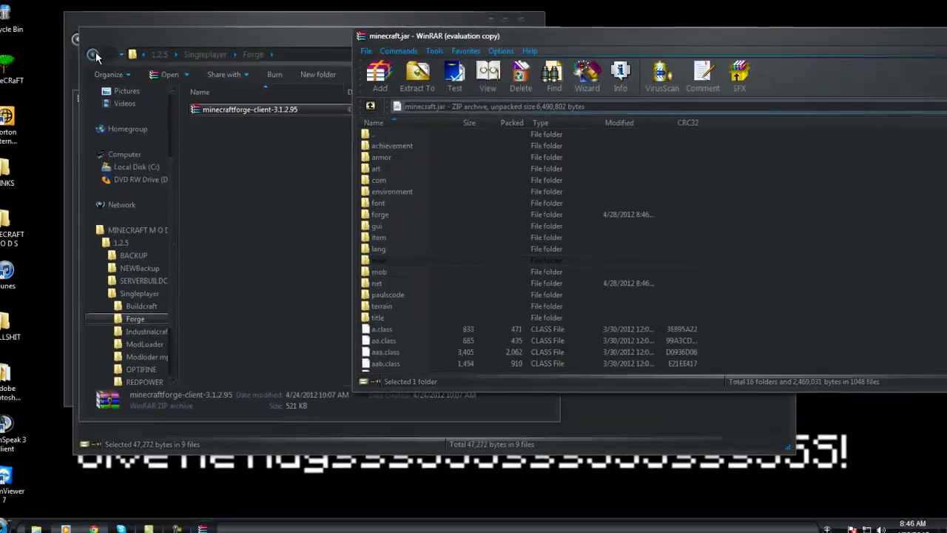
# Open the OptiFine 1.2.5 HD_MT_AA_A6 zip from the OPTIFINE folder in WinRAR
pyautogui.click(162, 55)
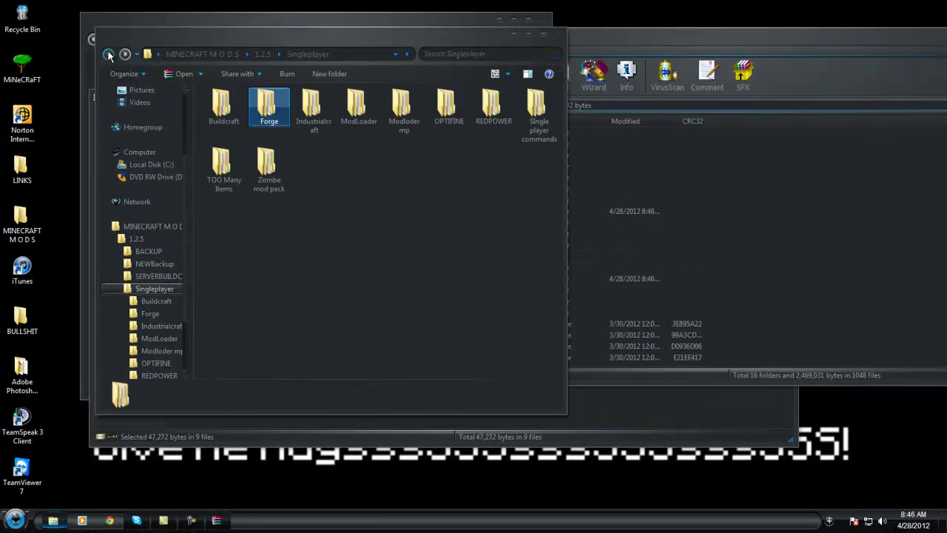
pyautogui.doubleClick(442, 111)
pyautogui.rightClick(268, 109)
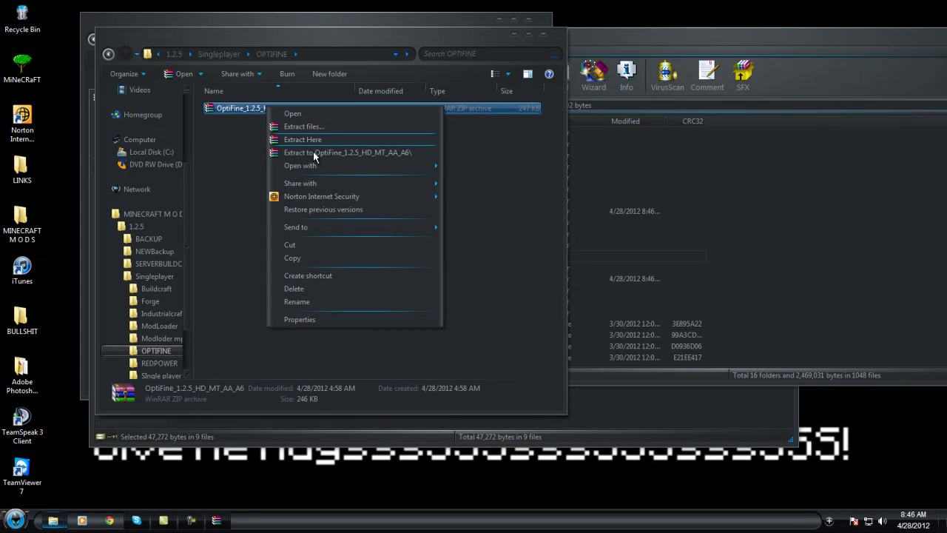
pyautogui.moveTo(315, 166)
pyautogui.click(492, 181)
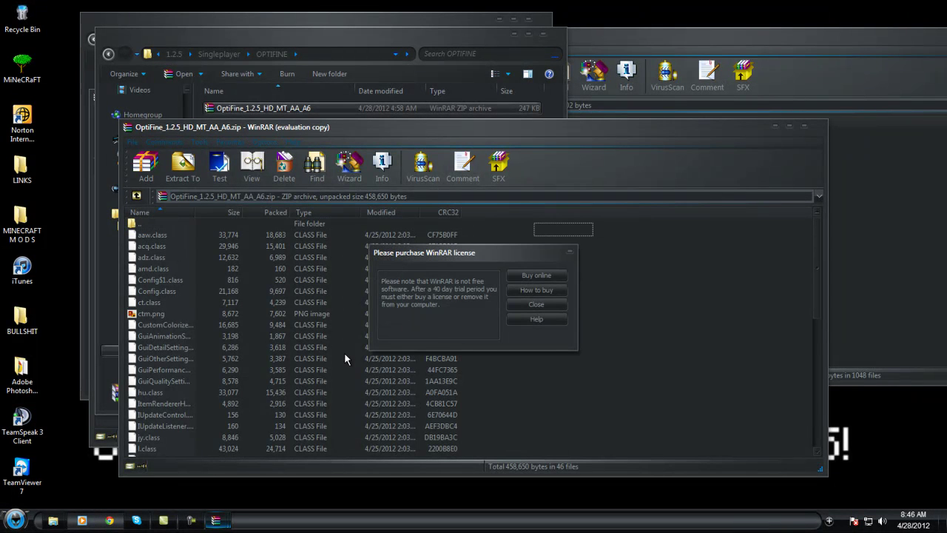
pyautogui.click(534, 304)
# Drag all OptiFine files into minecraft.jar and confirm adding them
pyautogui.moveTo(531, 242); pyautogui.dragTo(376, 462)
pyautogui.moveTo(350, 369); pyautogui.dragTo(722, 368)
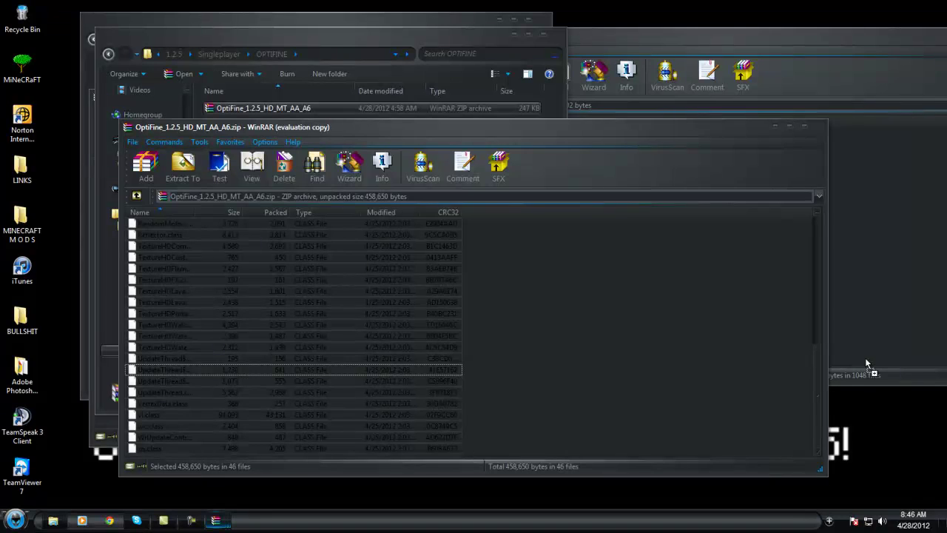
pyautogui.moveTo(867, 364); pyautogui.dragTo(831, 359)
pyautogui.click(717, 308)
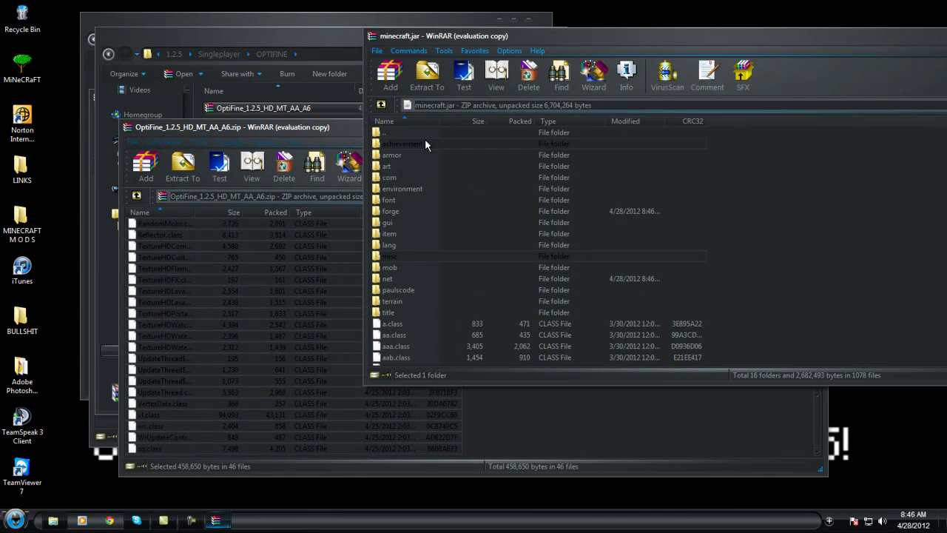
# Close the OptiFine and ModLoaderMP archive windows
pyautogui.click(236, 125)
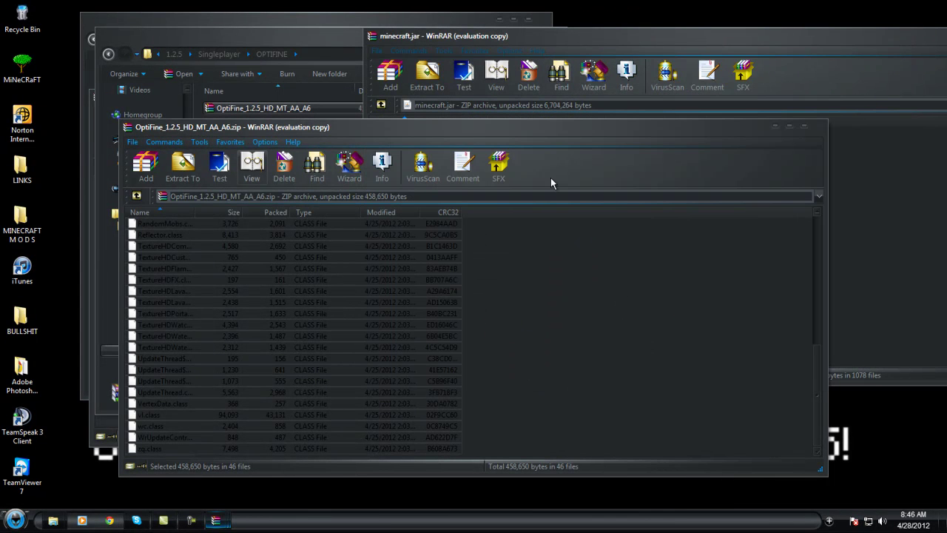
pyautogui.click(803, 128)
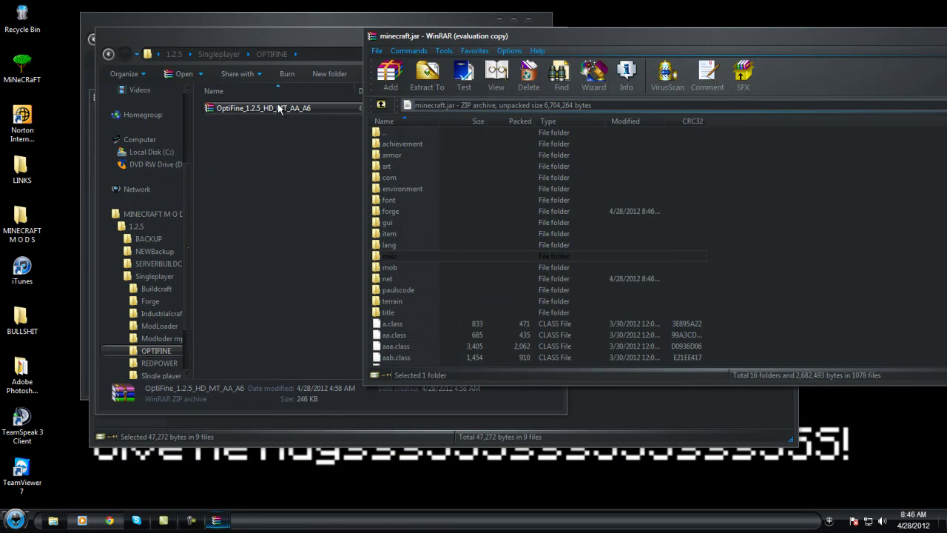
pyautogui.click(214, 518)
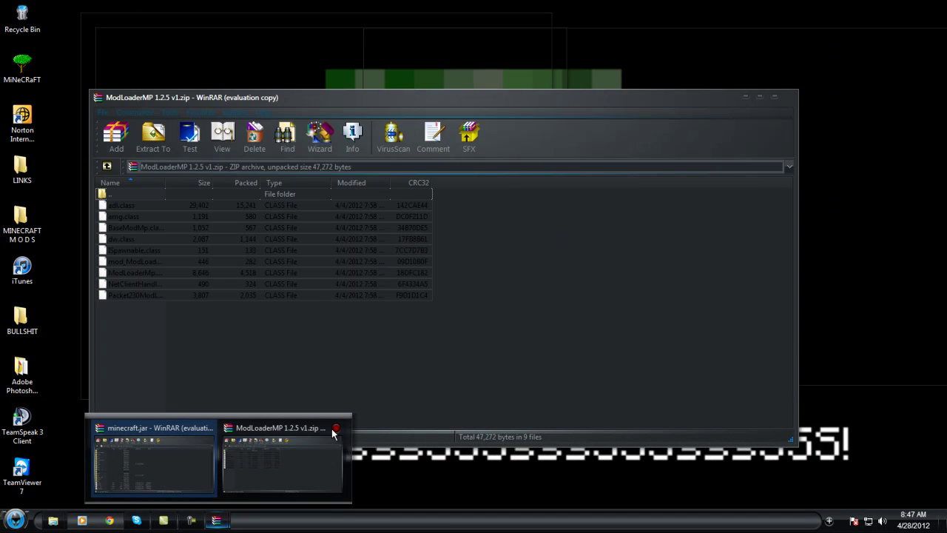
pyautogui.click(335, 429)
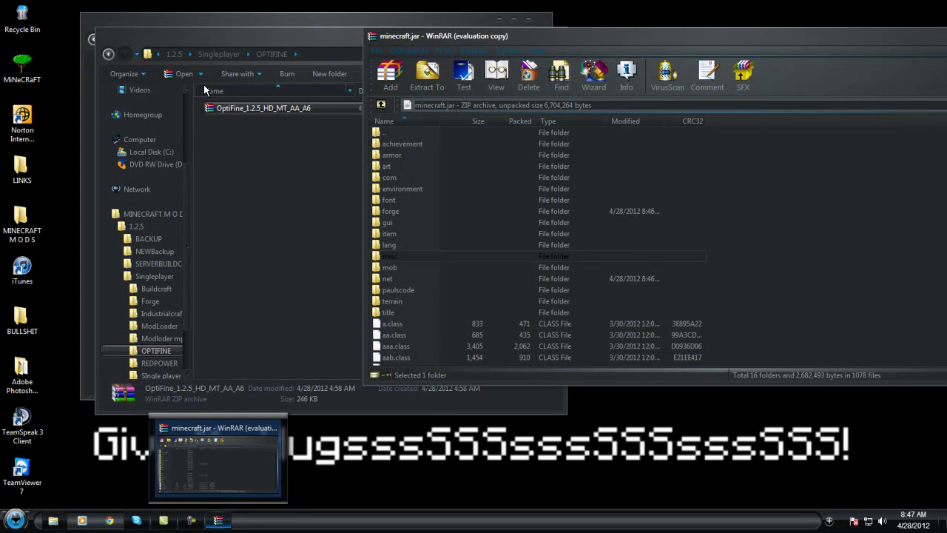
# Close the minecraft.jar archive, the Singleplayer folder and the .minecraft bin window
pyautogui.click(108, 55)
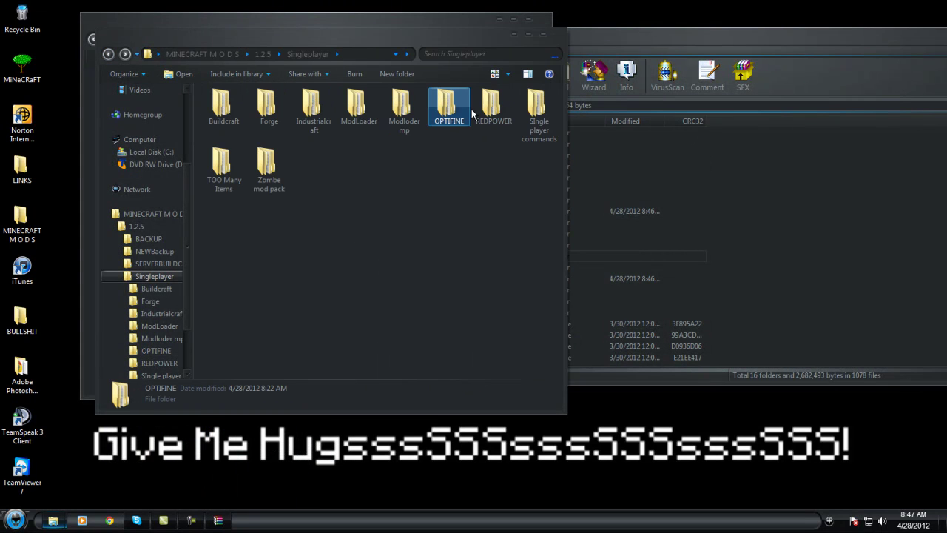
pyautogui.click(611, 37)
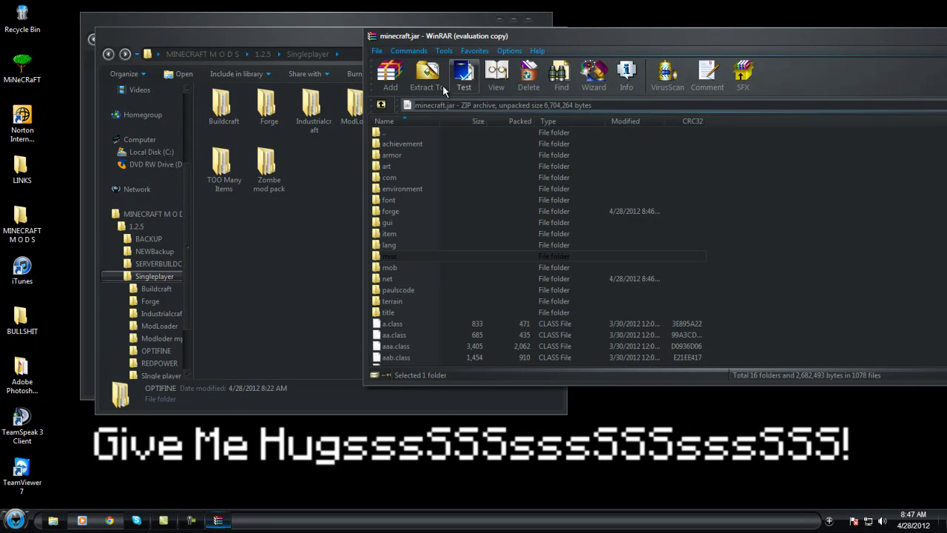
pyautogui.moveTo(824, 36); pyautogui.dragTo(612, 27)
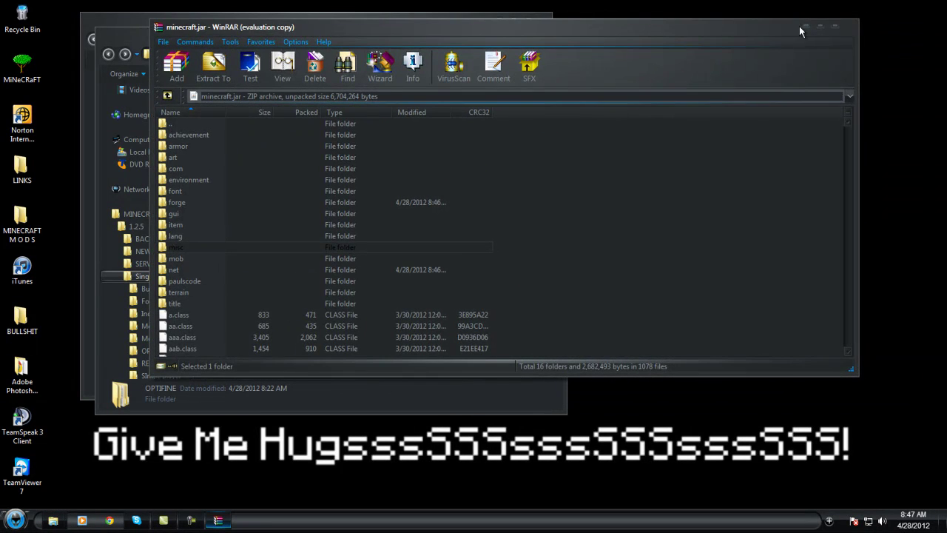
pyautogui.click(834, 28)
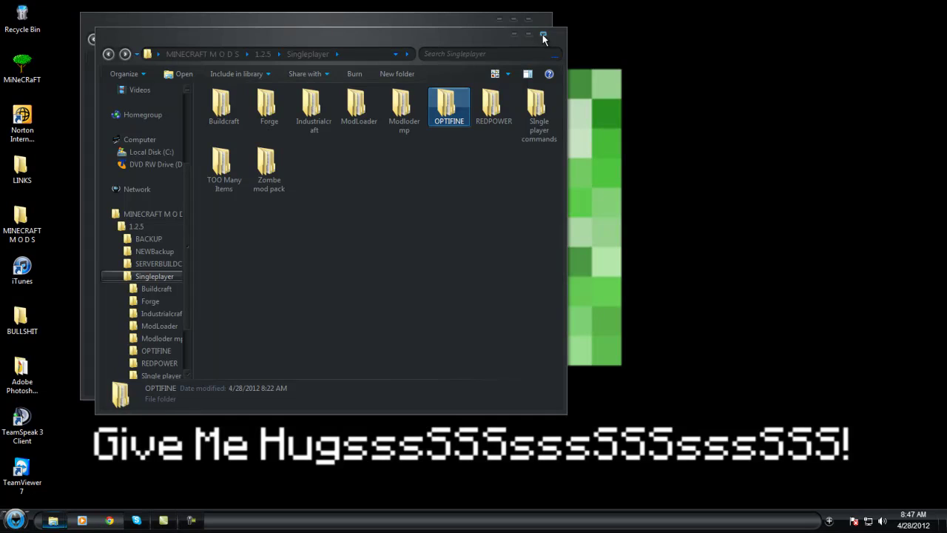
pyautogui.click(542, 34)
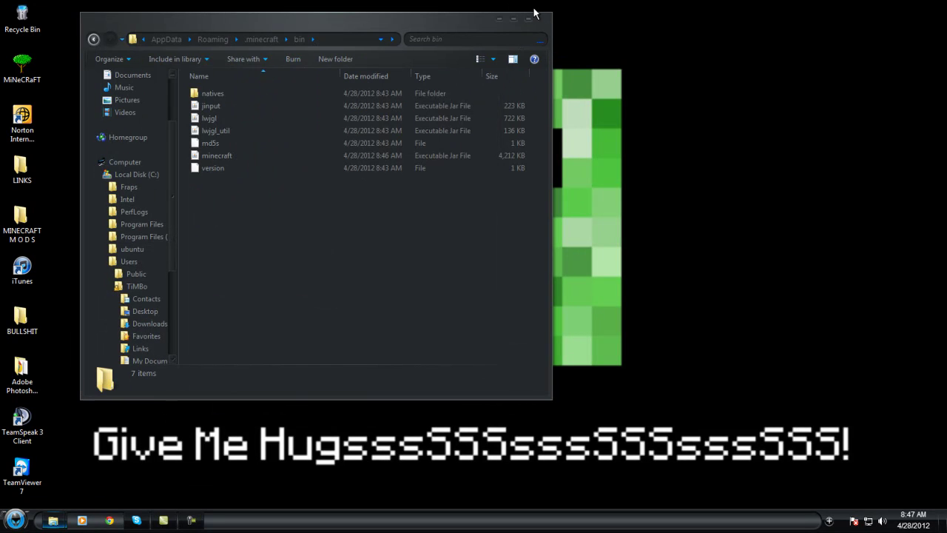
pyautogui.click(533, 18)
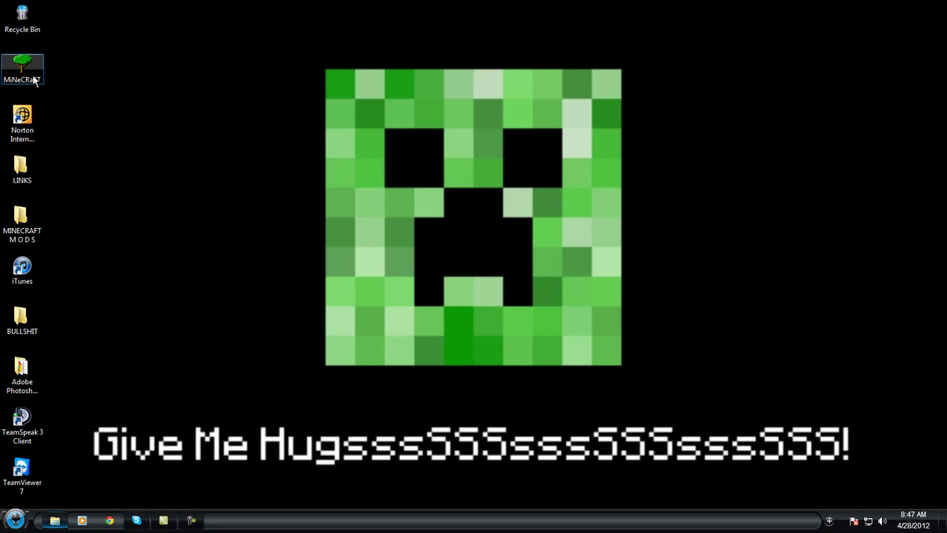
# Launch Minecraft.exe from the MiNeCRaFT desktop folder, allowing it to run
pyautogui.doubleClick(33, 80)
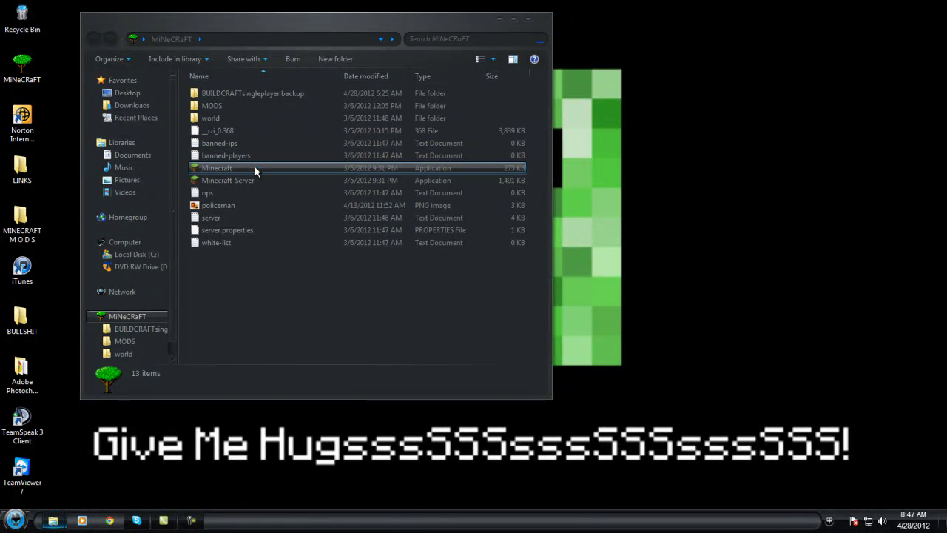
pyautogui.doubleClick(254, 166)
pyautogui.click(506, 270)
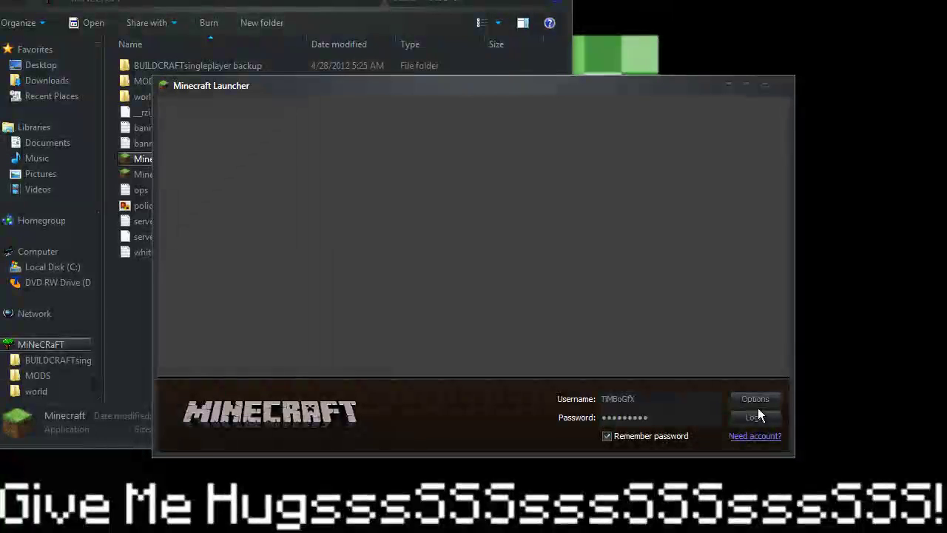
# Log in to Minecraft, back out of Multiplayer, and open Texture Packs, which lists only Default
pyautogui.click(757, 412)
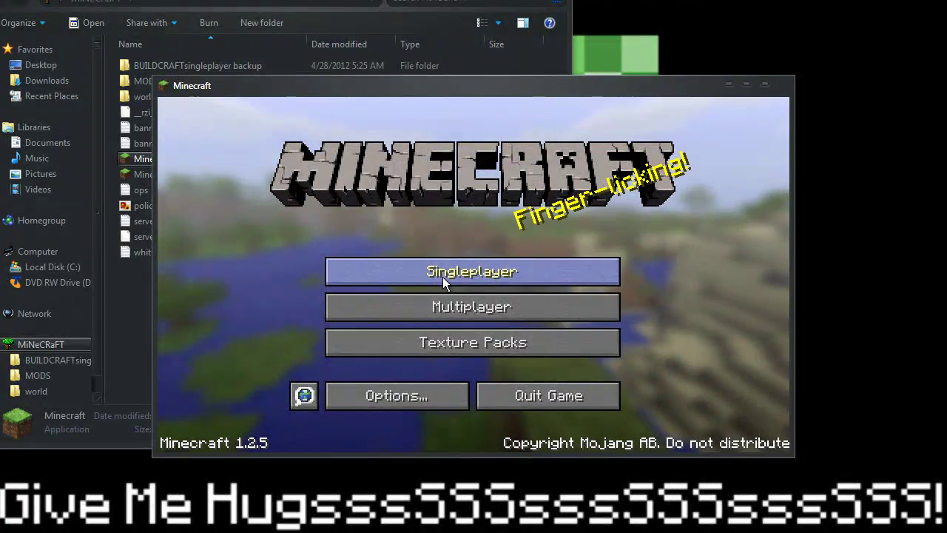
pyautogui.click(465, 312)
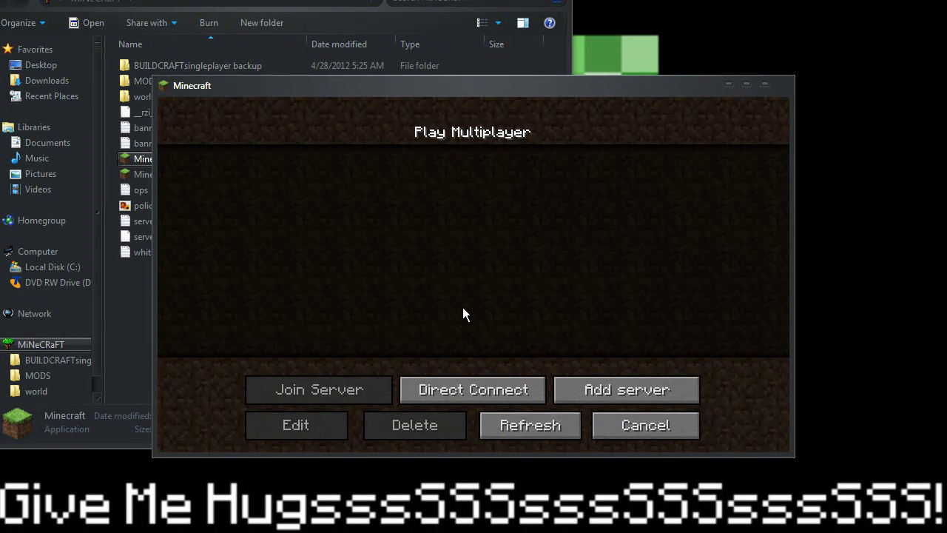
pyautogui.click(635, 423)
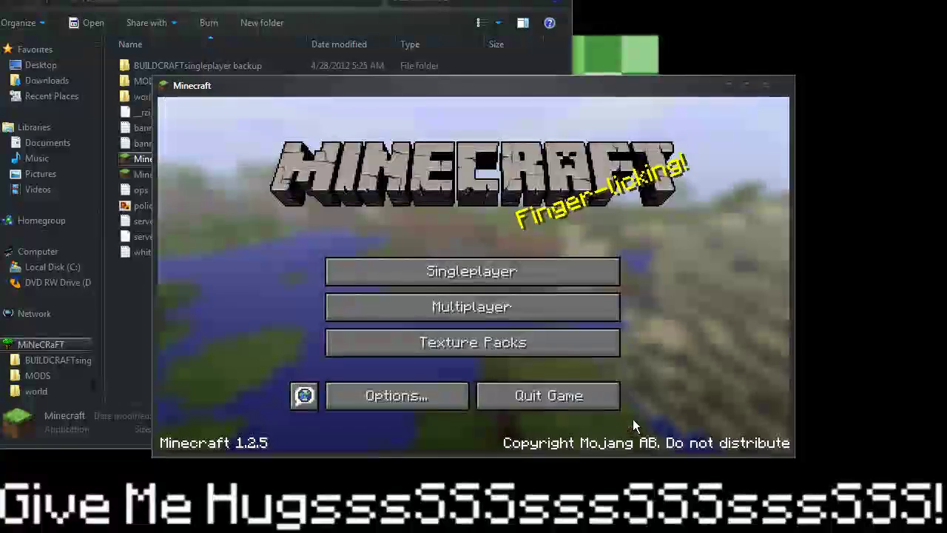
pyautogui.click(478, 339)
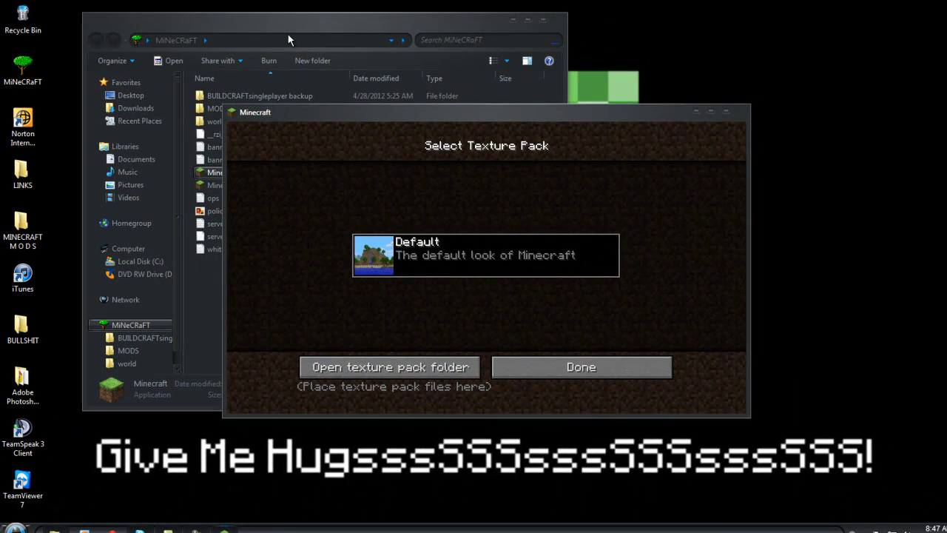
# Move the MiNeCRaFT folder window slightly right and the Minecraft game window right and up
pyautogui.click(286, 30)
pyautogui.moveTo(279, 23); pyautogui.dragTo(315, 24)
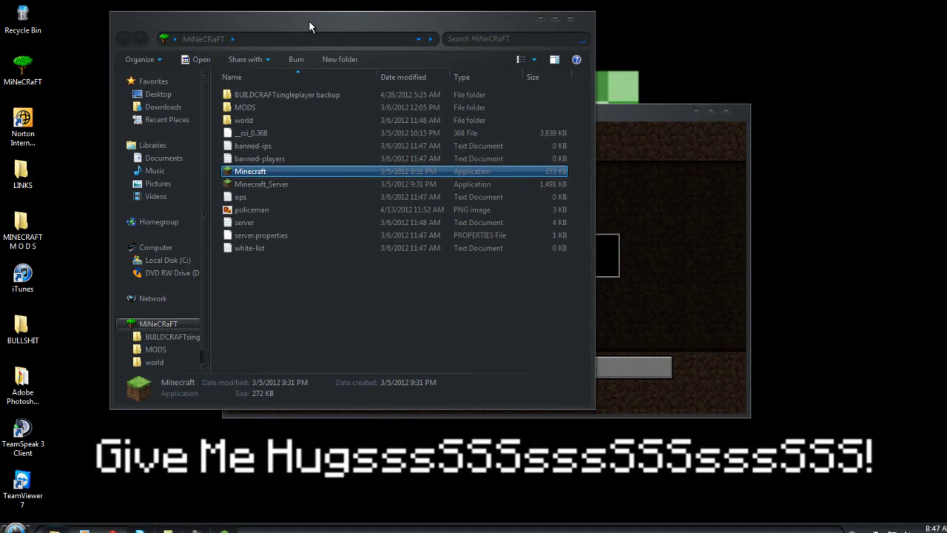
pyautogui.click(629, 112)
pyautogui.moveTo(603, 112); pyautogui.dragTo(740, 90)
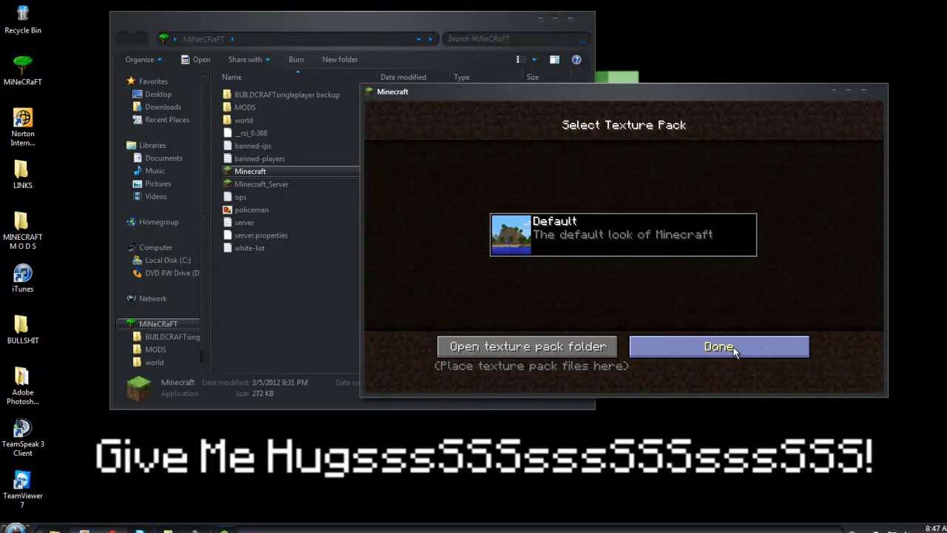
# Open the texturepacks folder, then find the Sphax PureBDCraft 128x pack with a 'sph' search and open its folder
pyautogui.click(563, 348)
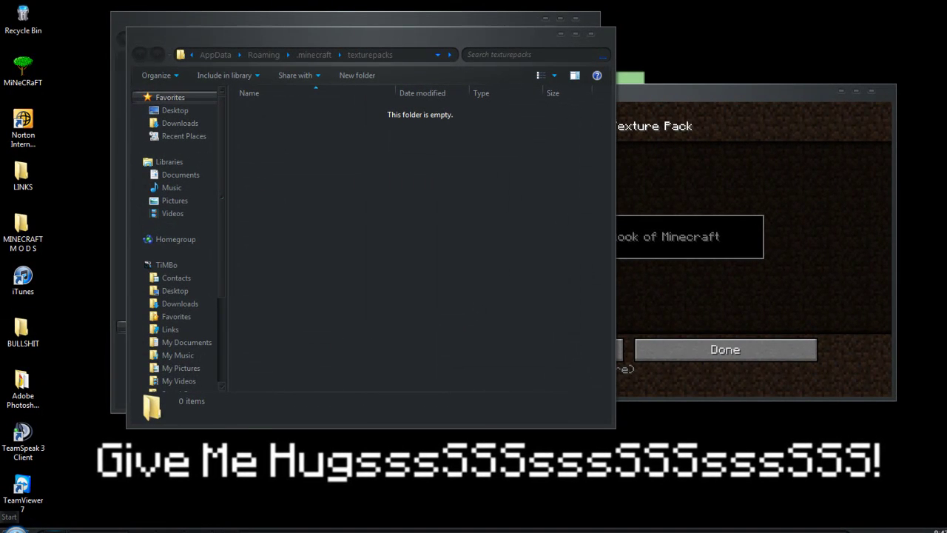
pyautogui.click(15, 528)
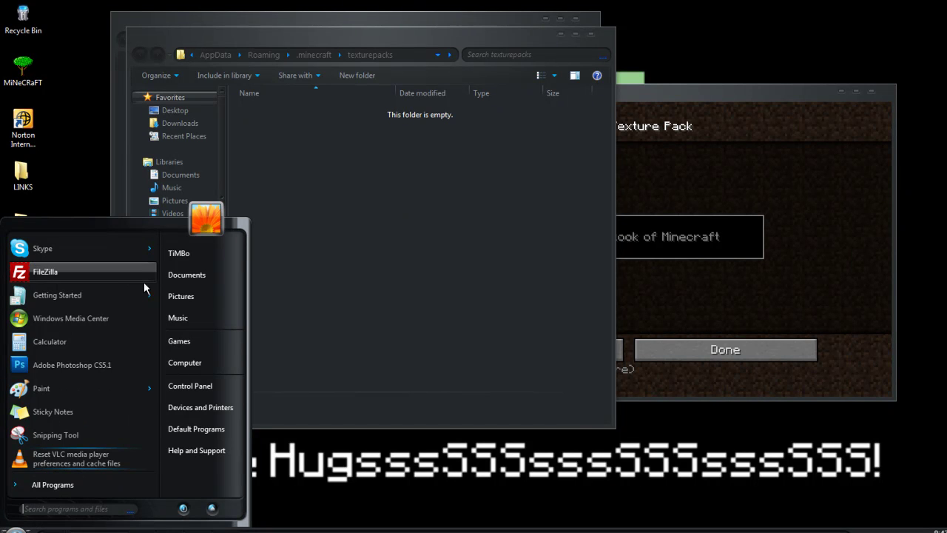
pyautogui.click(54, 508)
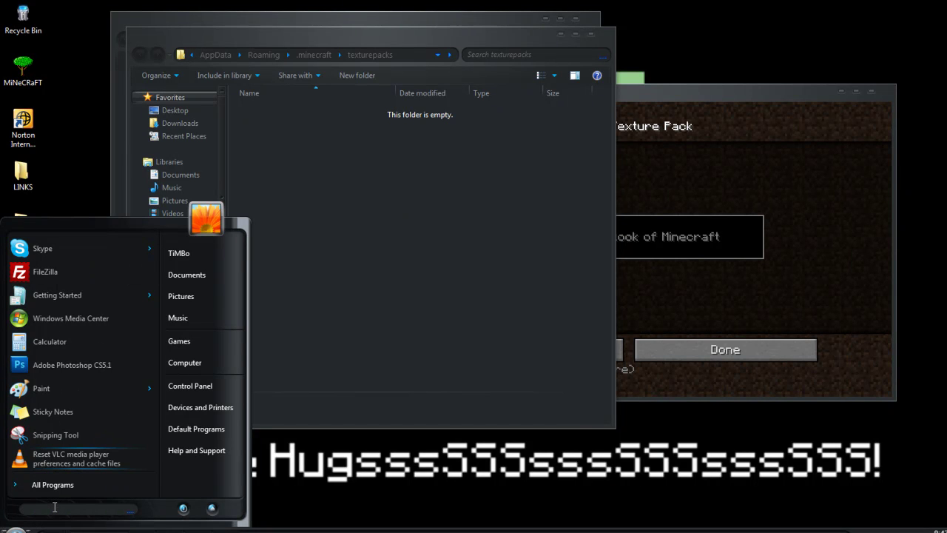
pyautogui.write('sph')
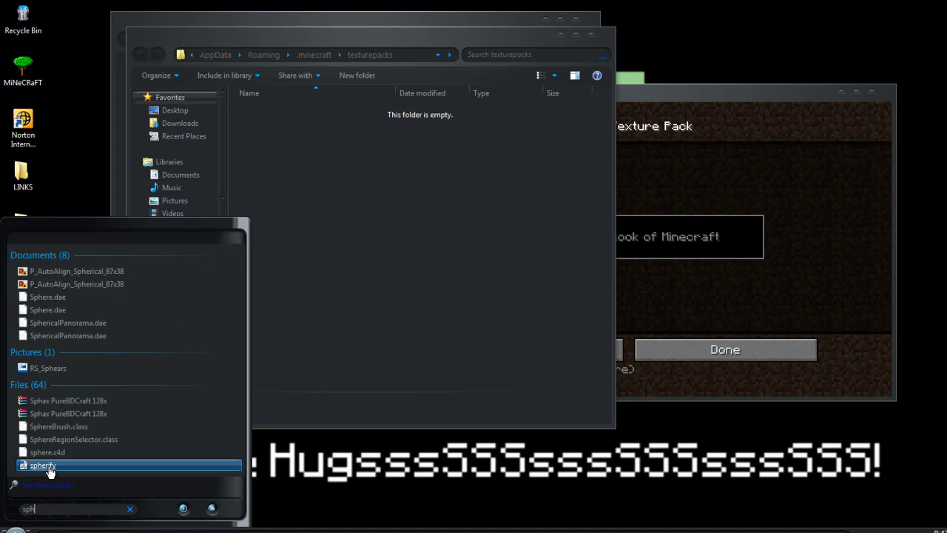
pyautogui.rightClick(101, 403)
pyautogui.click(140, 372)
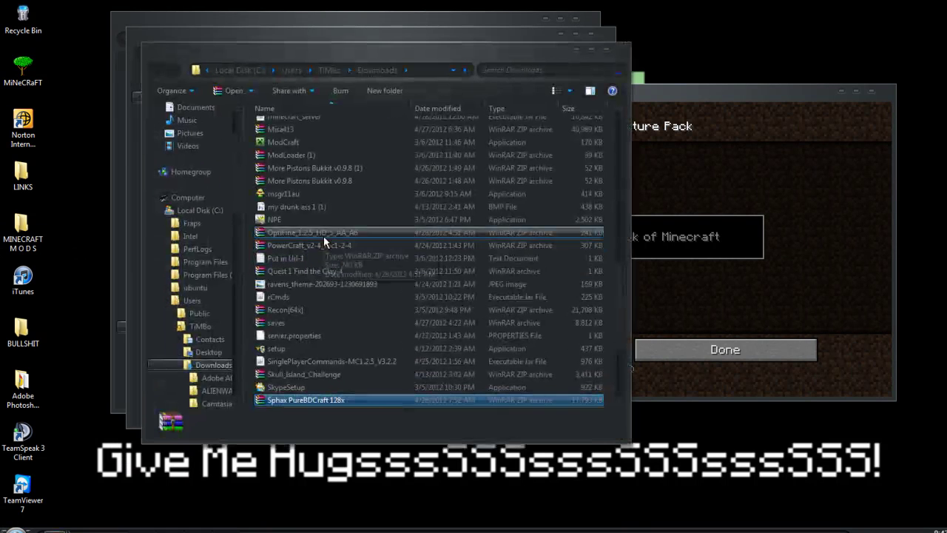
# Copy Sphax PureBDCraft 128x.zip into the texturepacks folder, close it, and return to Minecraft's pack list
pyautogui.rightClick(278, 400)
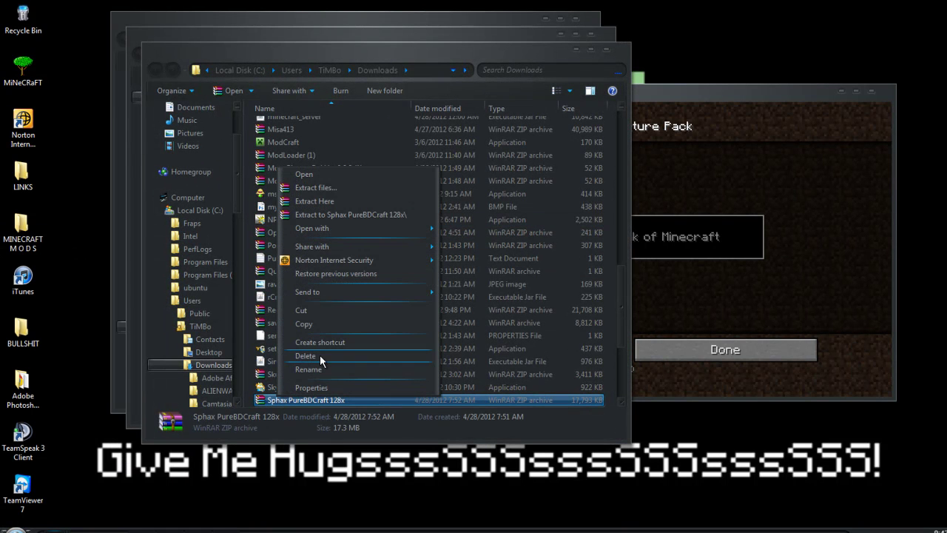
pyautogui.click(327, 325)
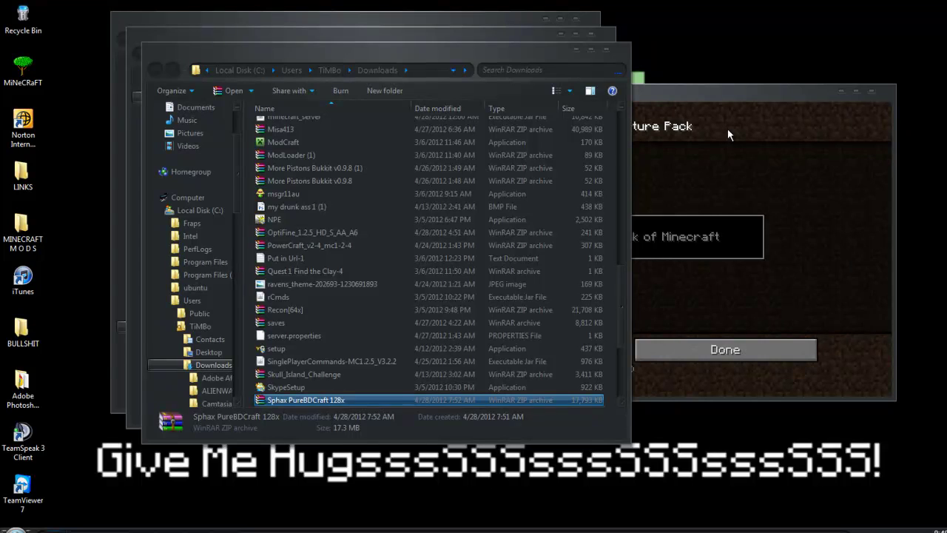
pyautogui.click(425, 34)
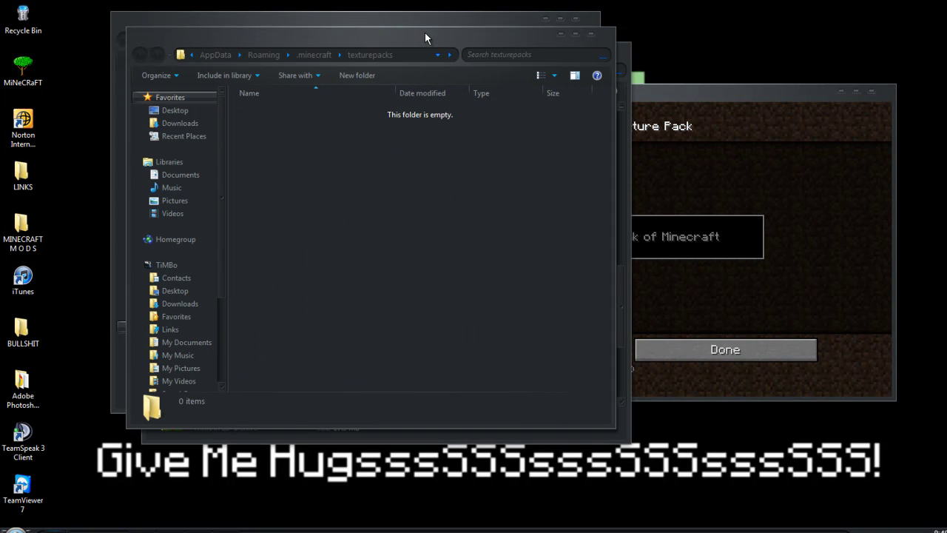
pyautogui.rightClick(303, 168)
pyautogui.click(372, 262)
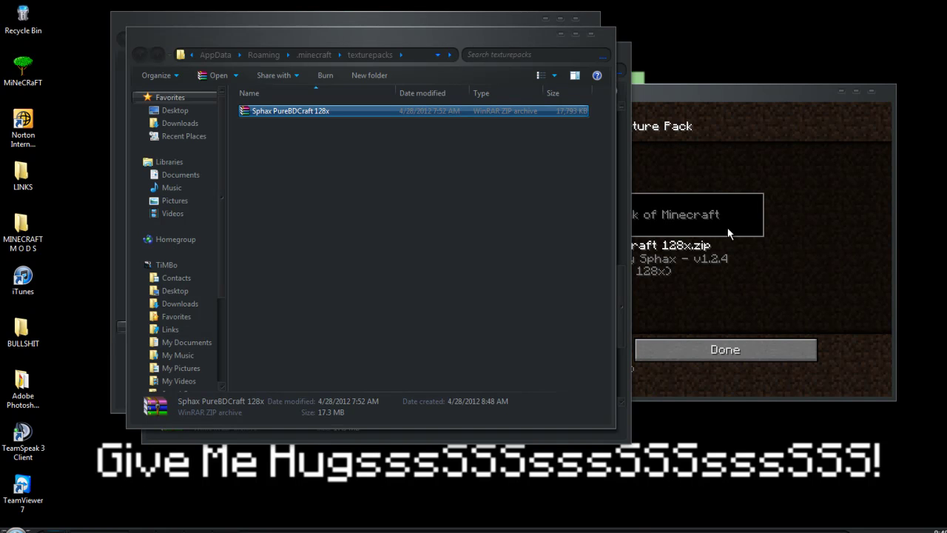
pyautogui.click(590, 35)
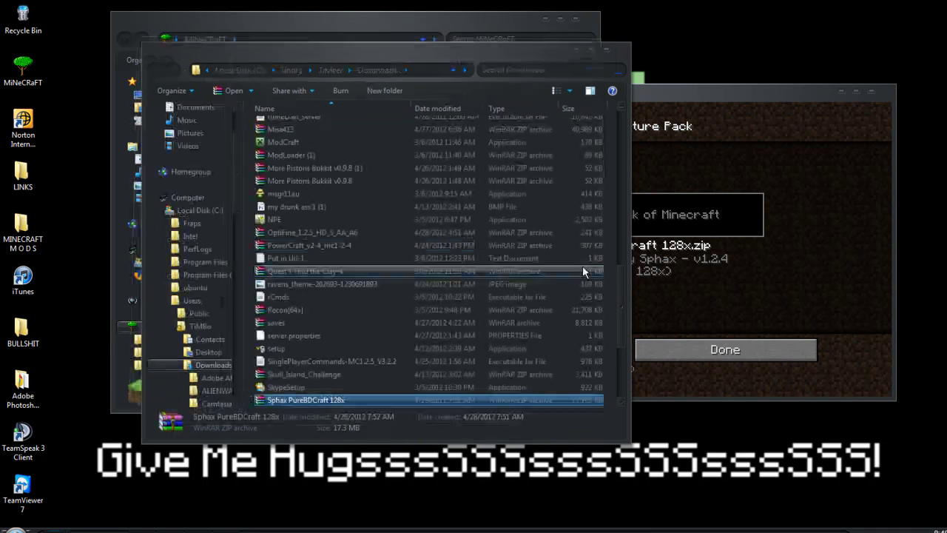
pyautogui.click(649, 298)
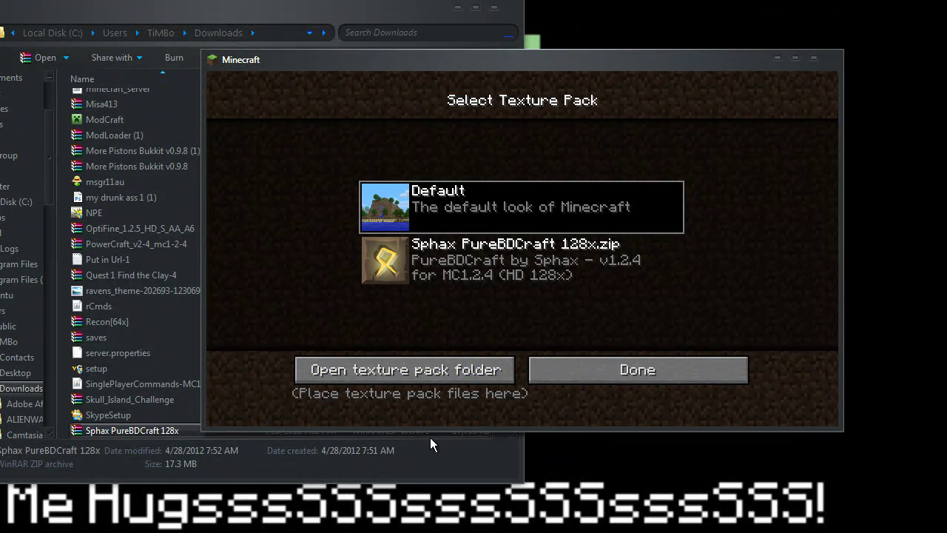
# Confirm the Sphax pack with Done, quit Minecraft, and close the Downloads and server folder windows
pyautogui.click(624, 374)
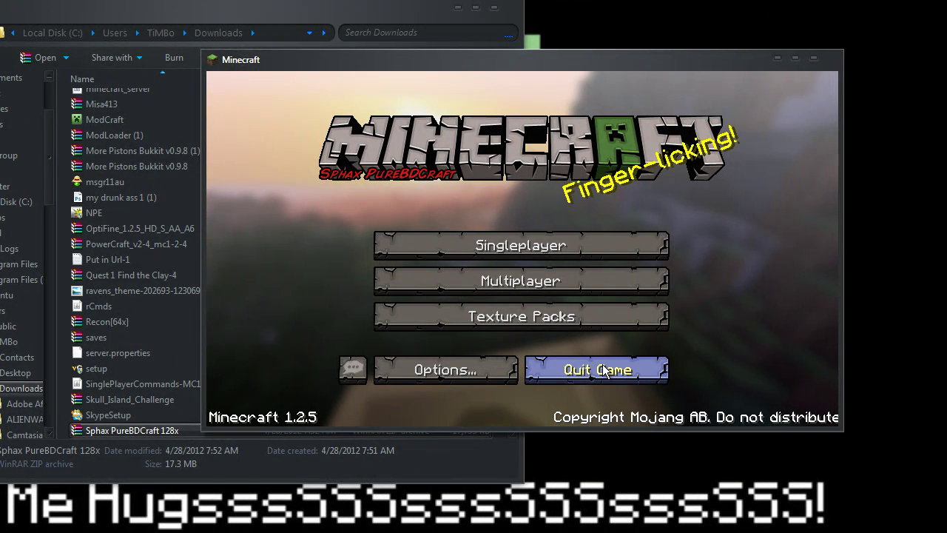
pyautogui.click(607, 368)
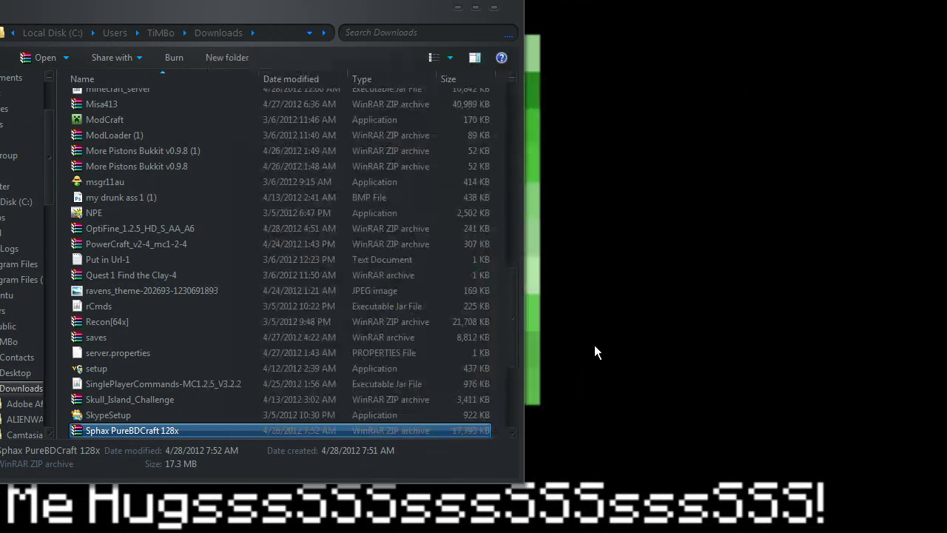
pyautogui.click(496, 10)
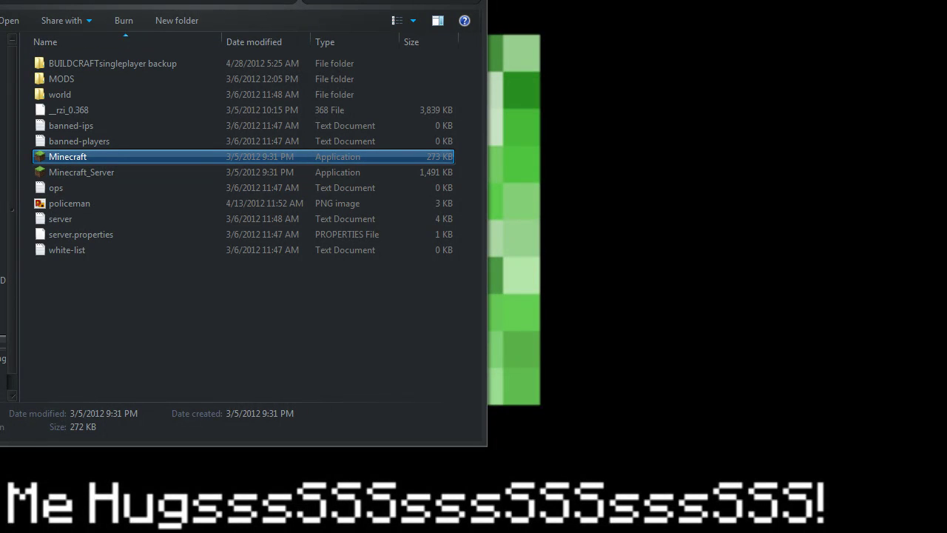
pyautogui.hotkey('alt', 'F4')
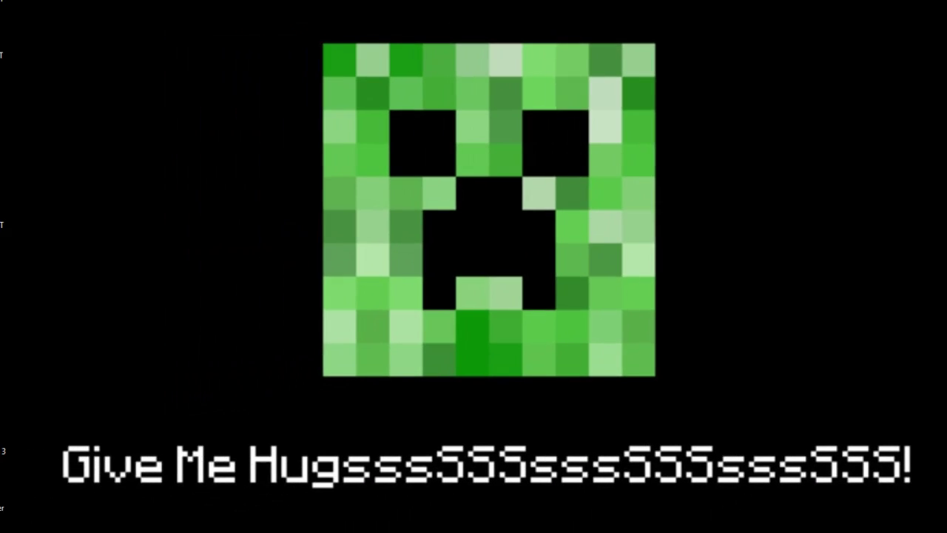
# Search %appdata% from the Start menu, then open Roaming and its .minecraft folder
pyautogui.hotkey('alt', 'Tab')
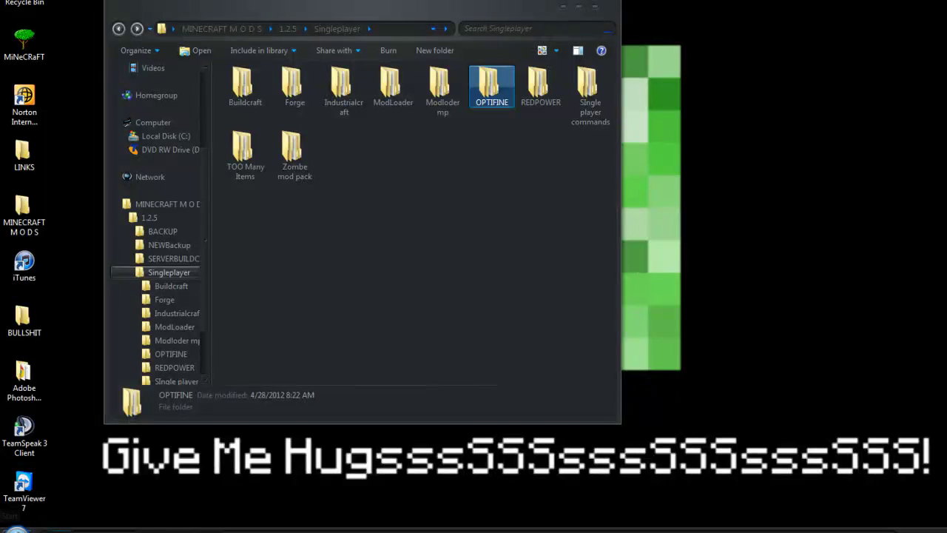
pyautogui.press('super')
pyautogui.click(79, 509)
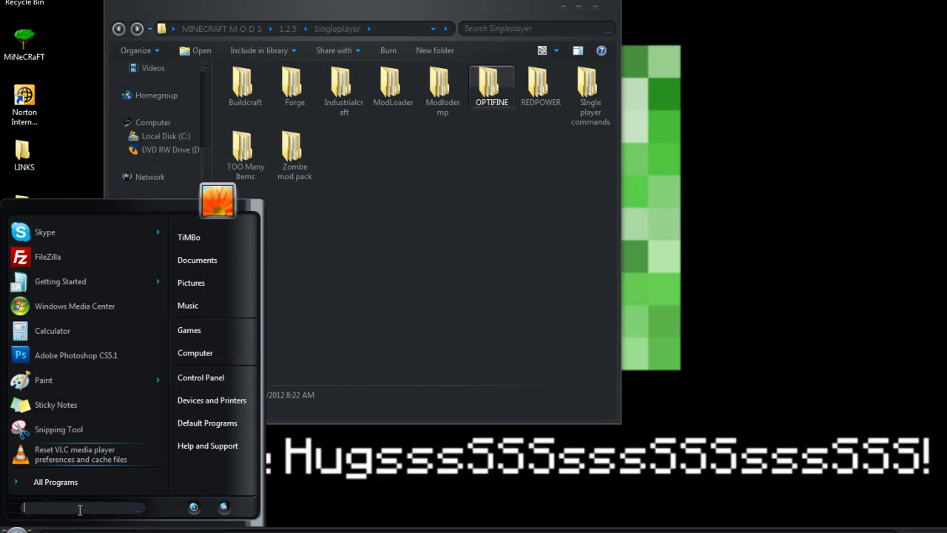
pyautogui.write('%appdata')
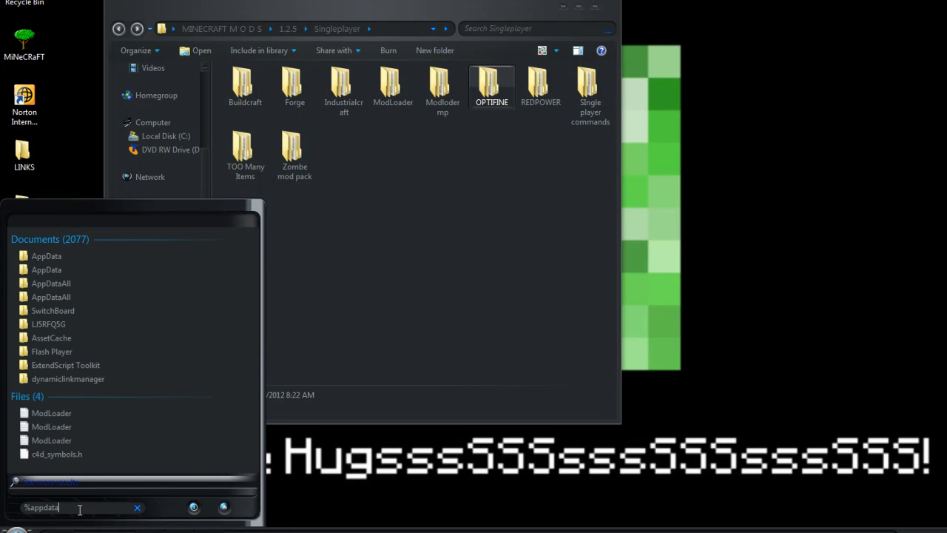
pyautogui.write('%')
pyautogui.press('BackSpace')
pyautogui.write('%')
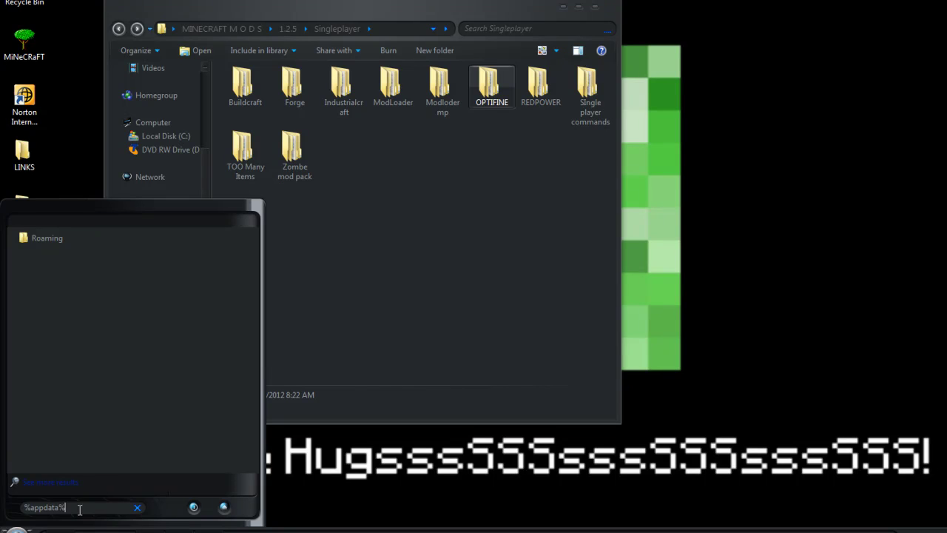
pyautogui.click(45, 238)
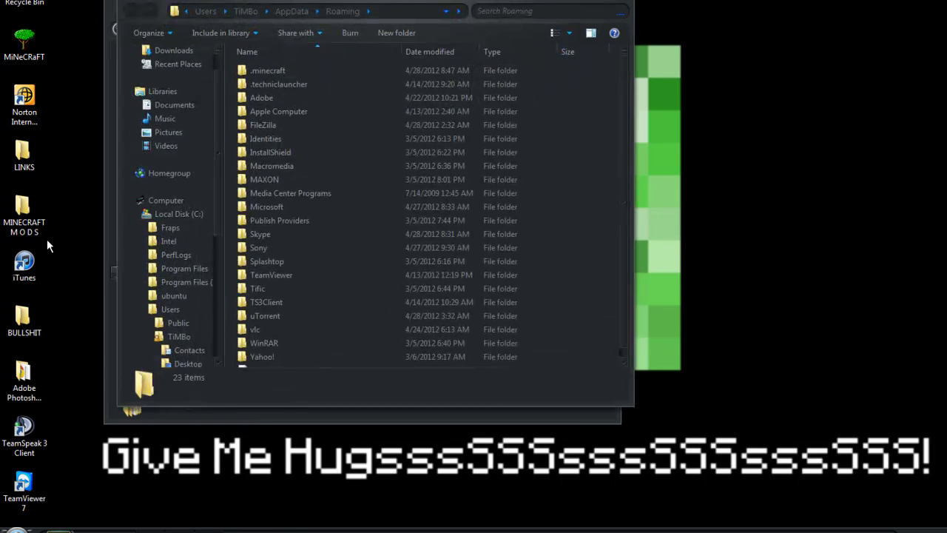
pyautogui.doubleClick(291, 70)
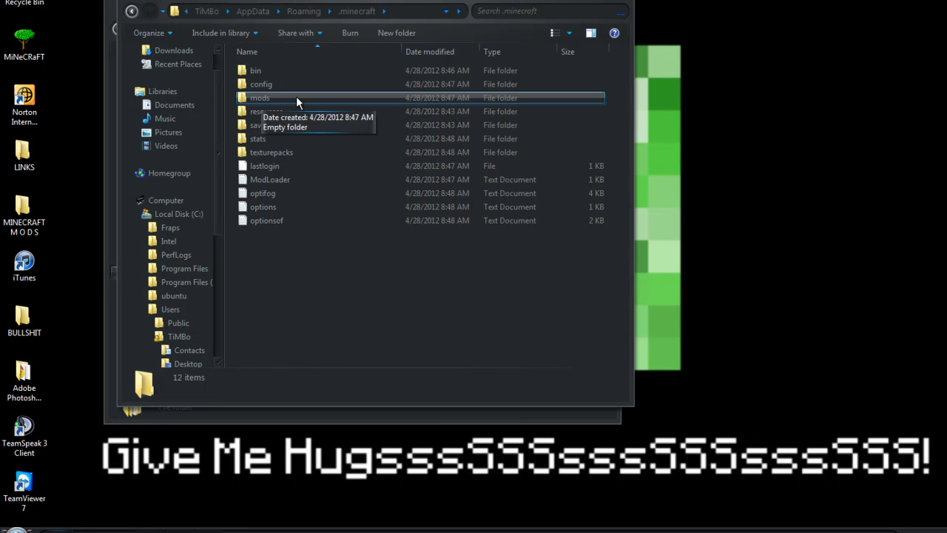
# Open the mods folder and place it on the right, beside the Singleplayer window on the left
pyautogui.doubleClick(276, 95)
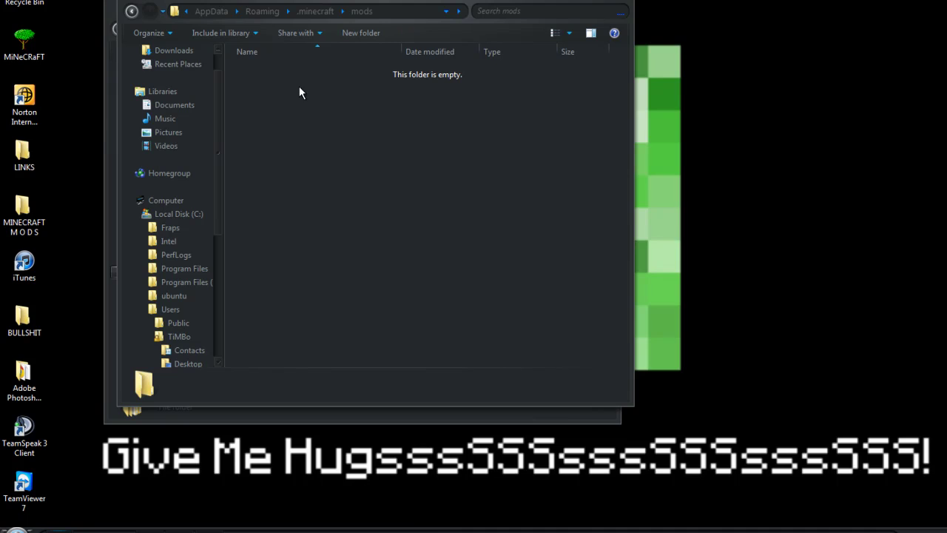
pyautogui.moveTo(371, 5); pyautogui.dragTo(390, 12)
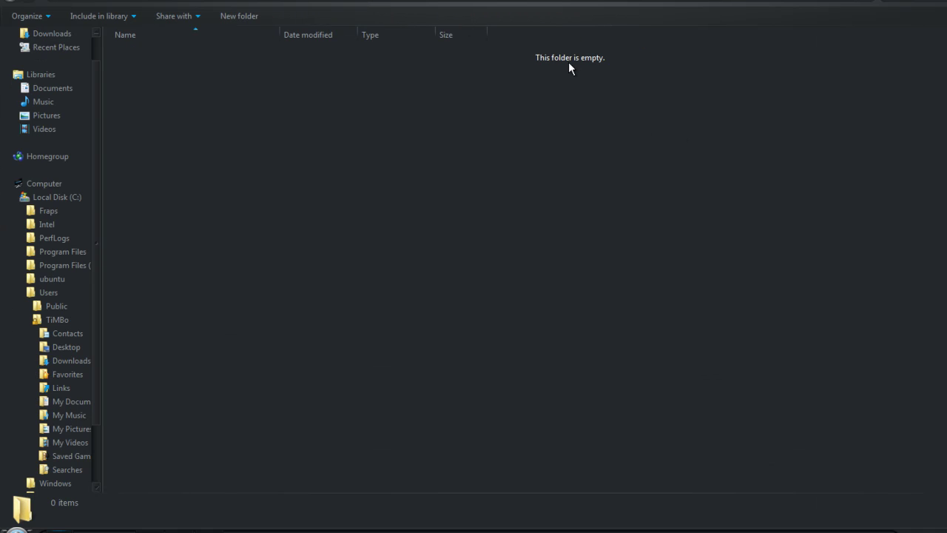
pyautogui.moveTo(390, 9); pyautogui.dragTo(751, 45)
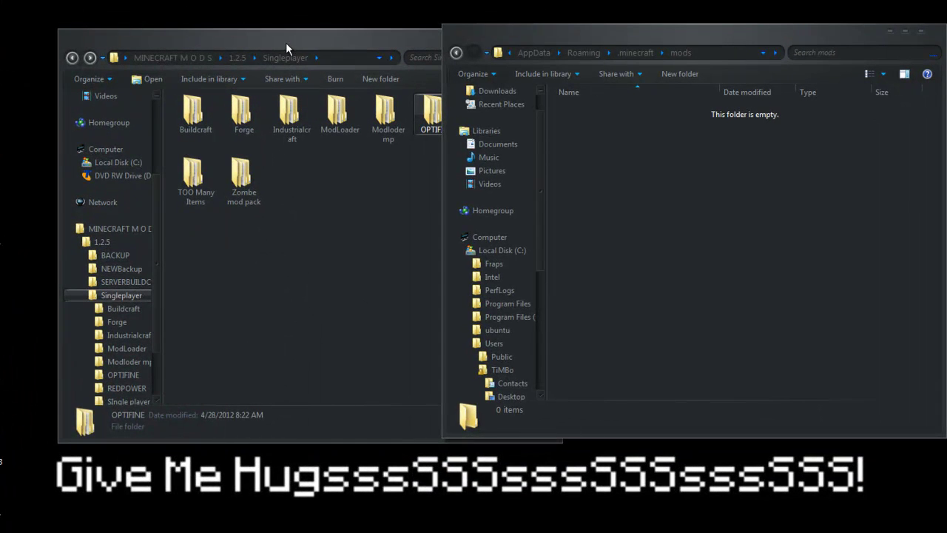
pyautogui.moveTo(286, 45); pyautogui.dragTo(224, 30)
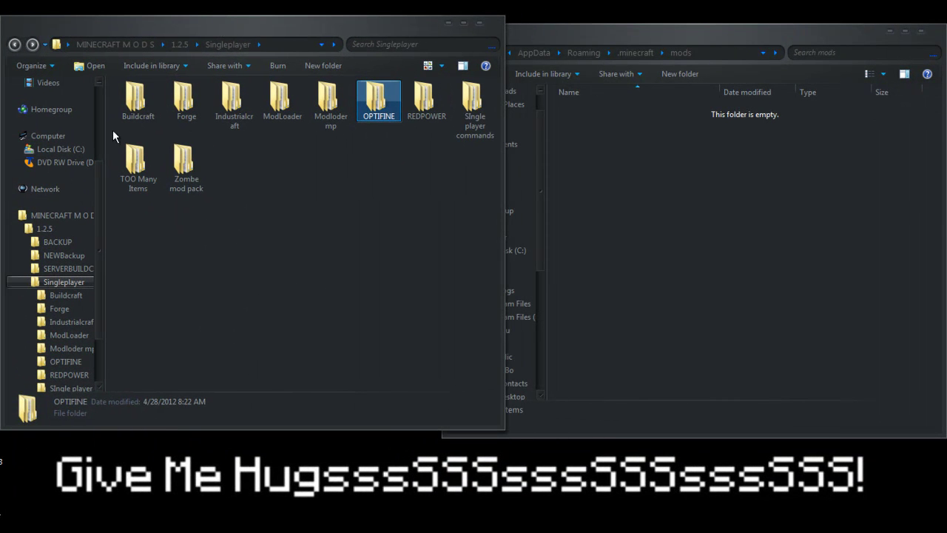
# Copy the five Buildcraft zip files into the mods folder
pyautogui.doubleClick(135, 99)
pyautogui.moveTo(155, 217); pyautogui.dragTo(187, 101)
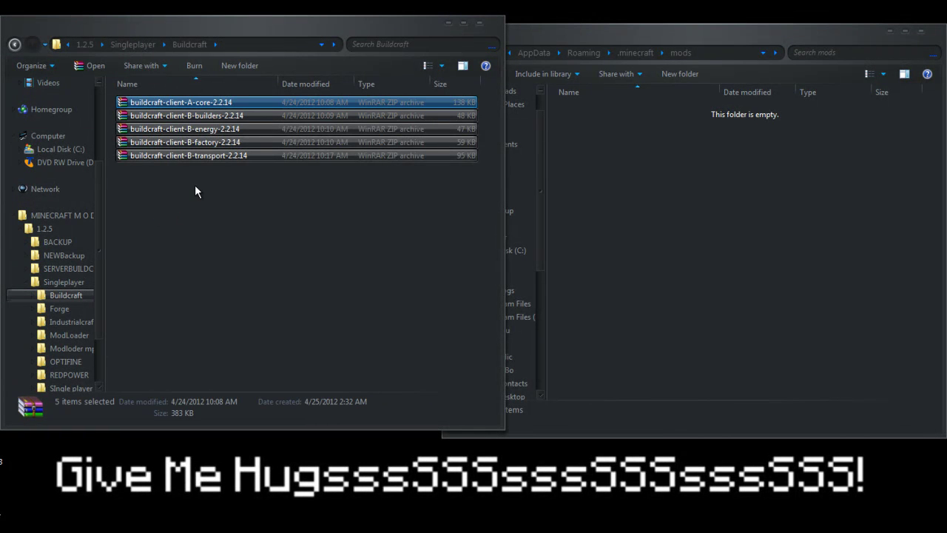
pyautogui.rightClick(207, 118)
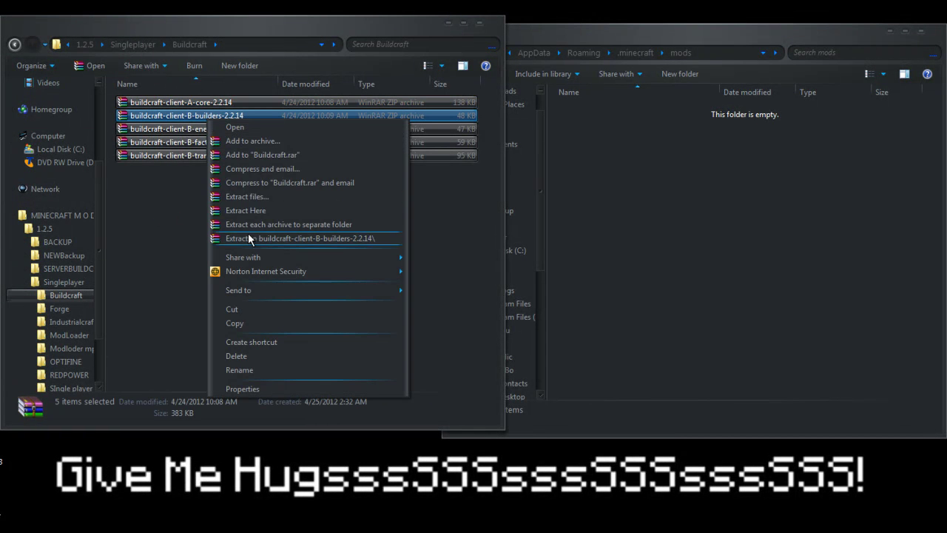
pyautogui.click(253, 324)
pyautogui.rightClick(684, 140)
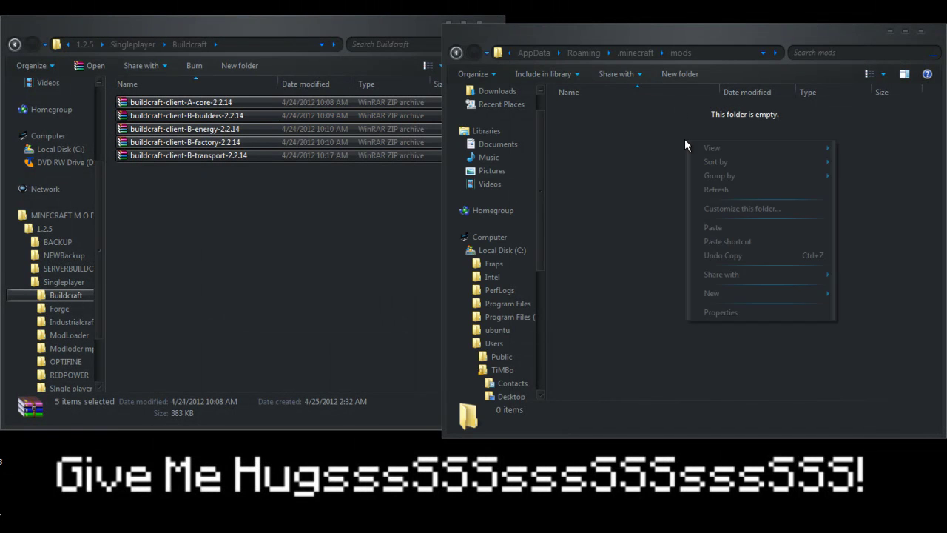
pyautogui.click(720, 225)
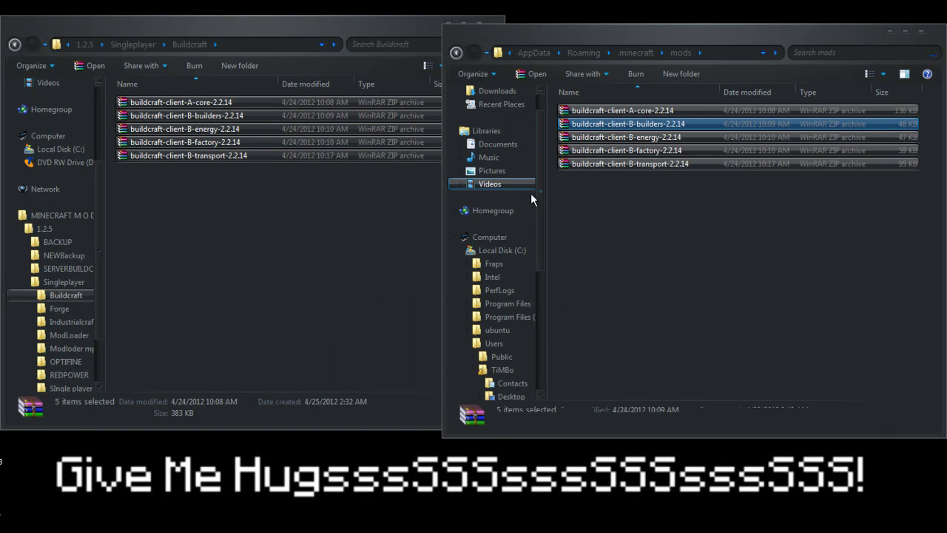
# Copy the seven RedPower zip files into mods and return to the Singleplayer mod folders
pyautogui.click(14, 44)
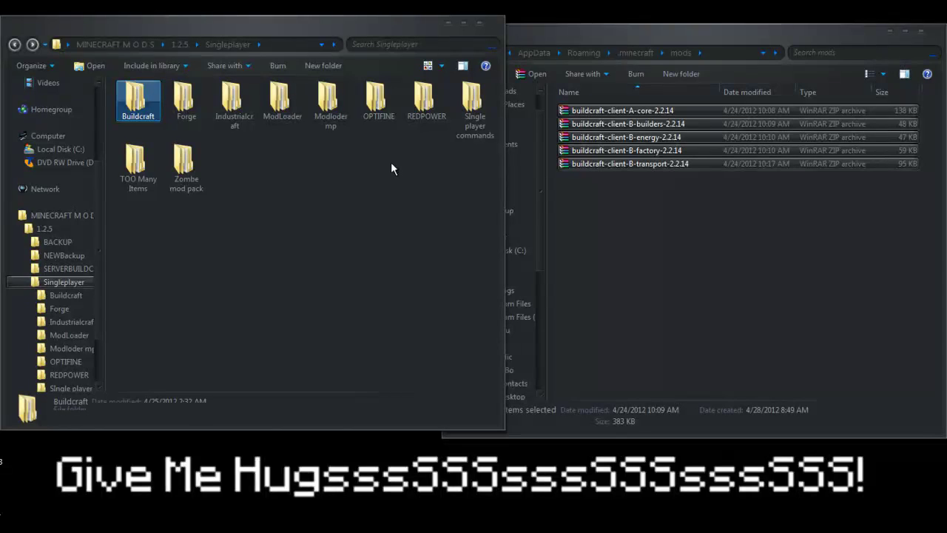
pyautogui.doubleClick(425, 102)
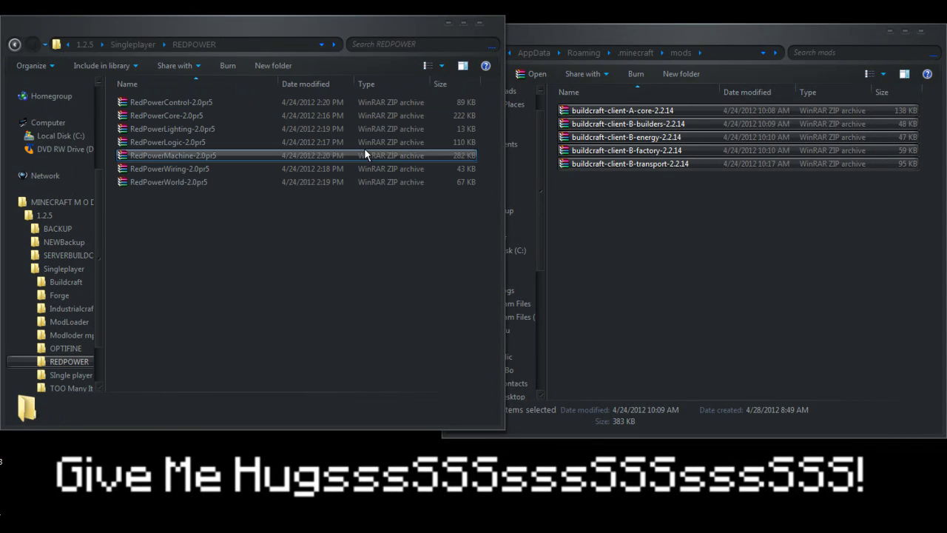
pyautogui.moveTo(221, 239); pyautogui.dragTo(233, 101)
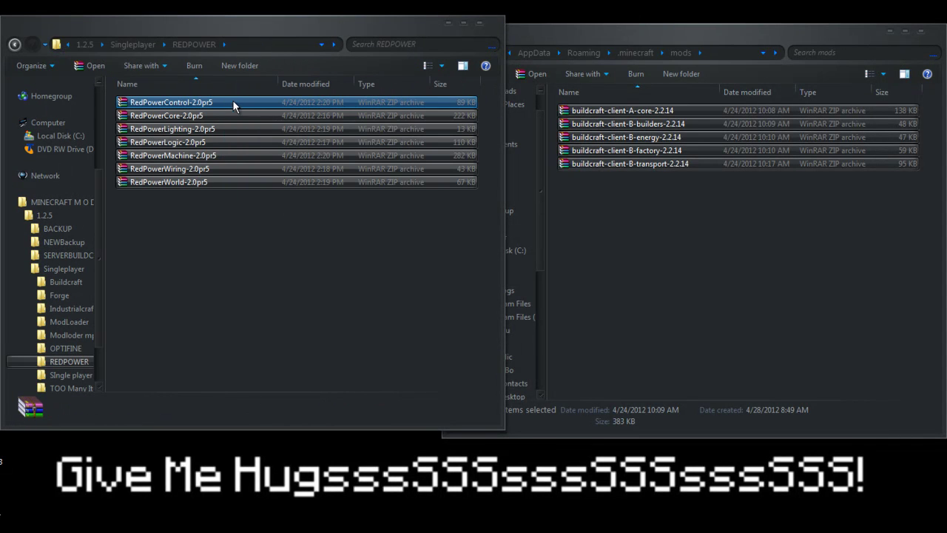
pyautogui.rightClick(170, 133)
pyautogui.click(216, 333)
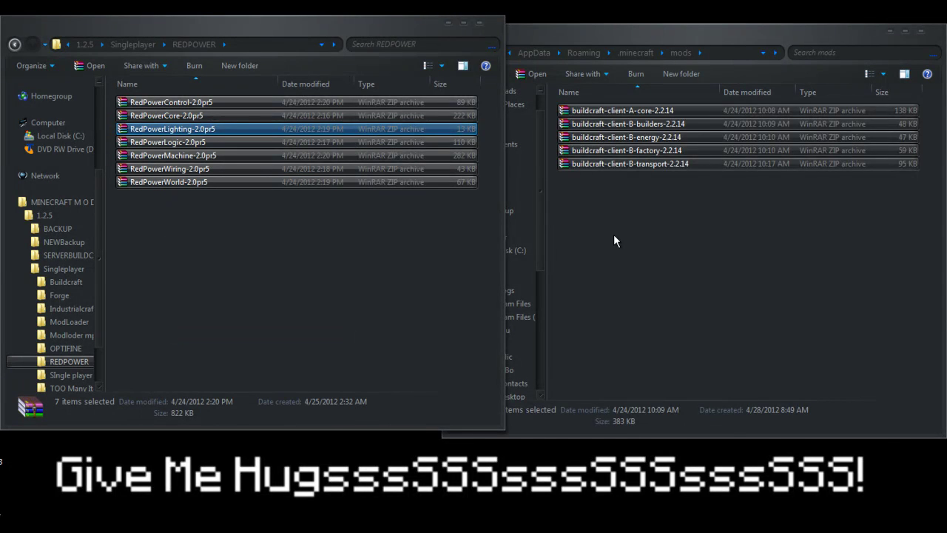
pyautogui.rightClick(614, 233)
pyautogui.click(653, 316)
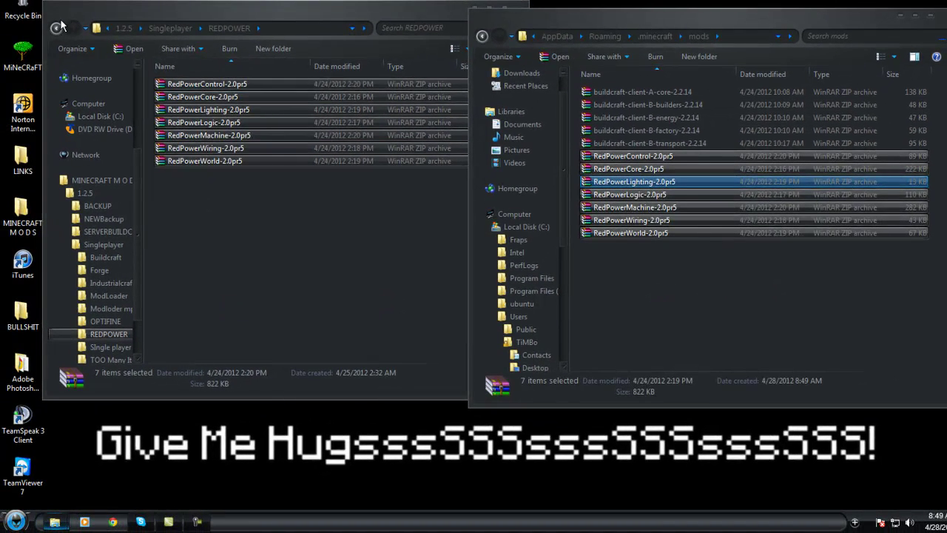
pyautogui.click(53, 30)
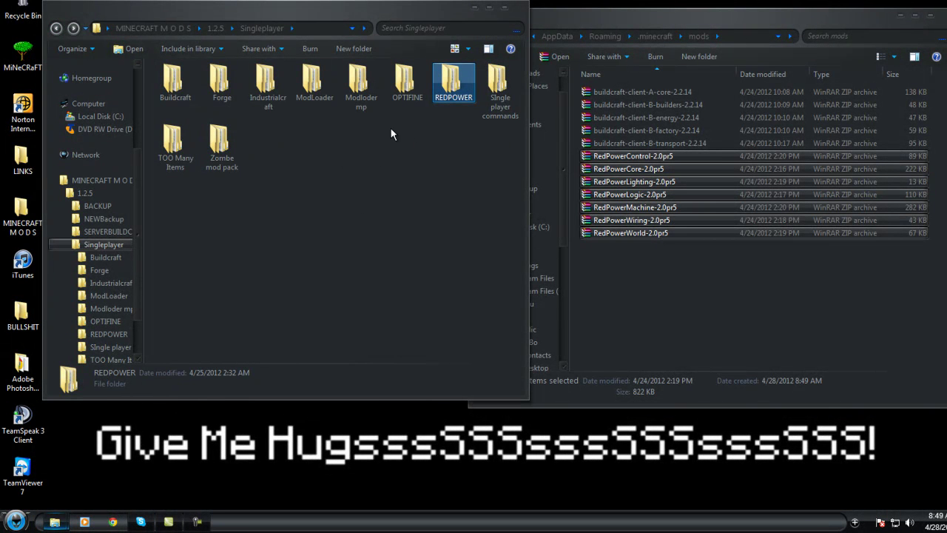
# Look inside the Single player commands and TOO Many Items folders, returning to Singleplayer each time
pyautogui.doubleClick(496, 103)
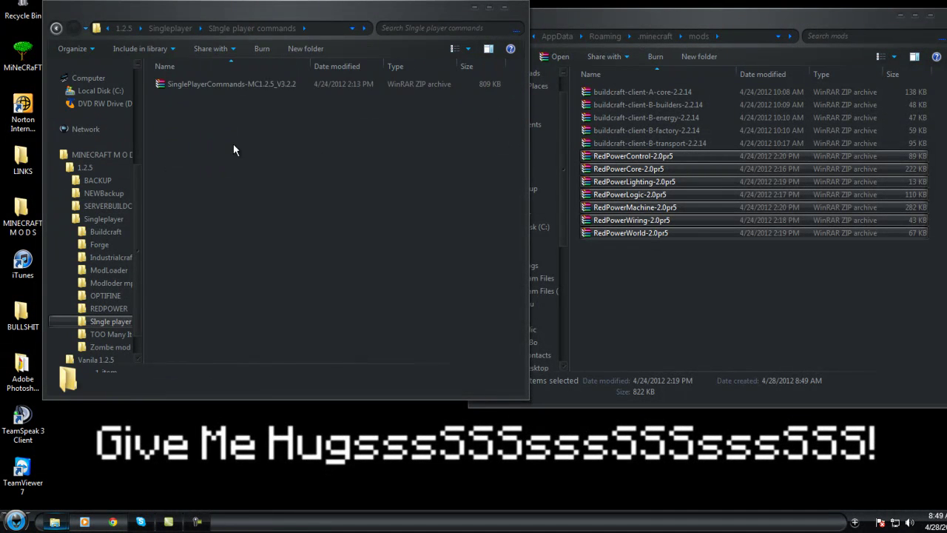
pyautogui.rightClick(219, 88)
pyautogui.moveTo(247, 151)
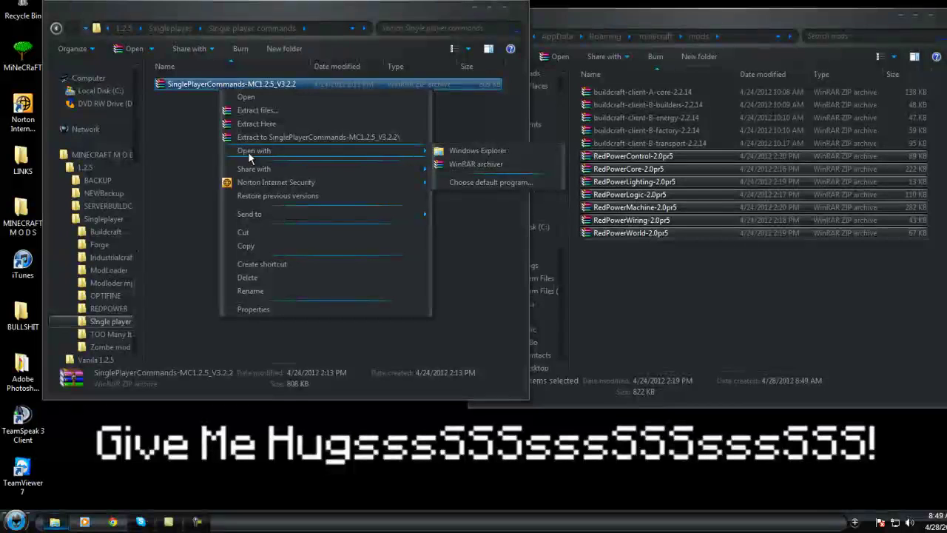
pyautogui.click(60, 29)
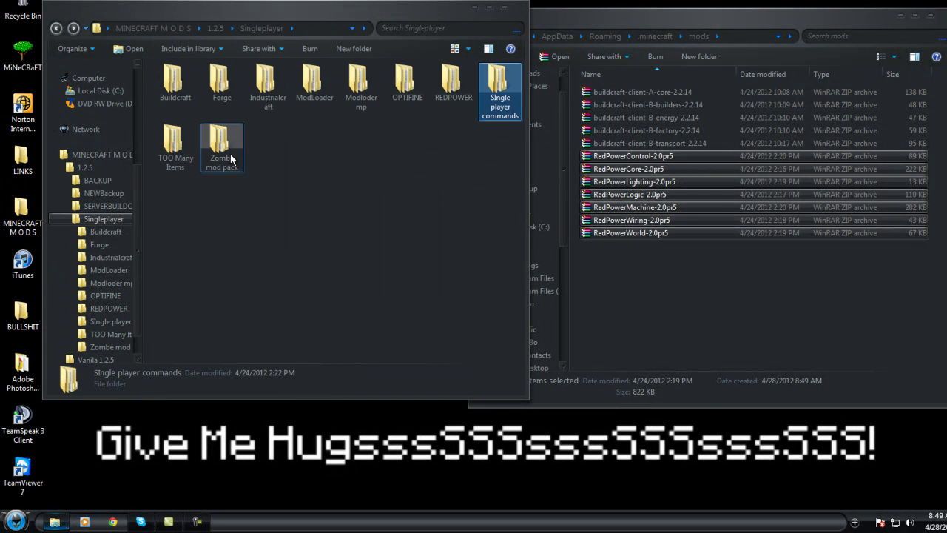
pyautogui.doubleClick(176, 148)
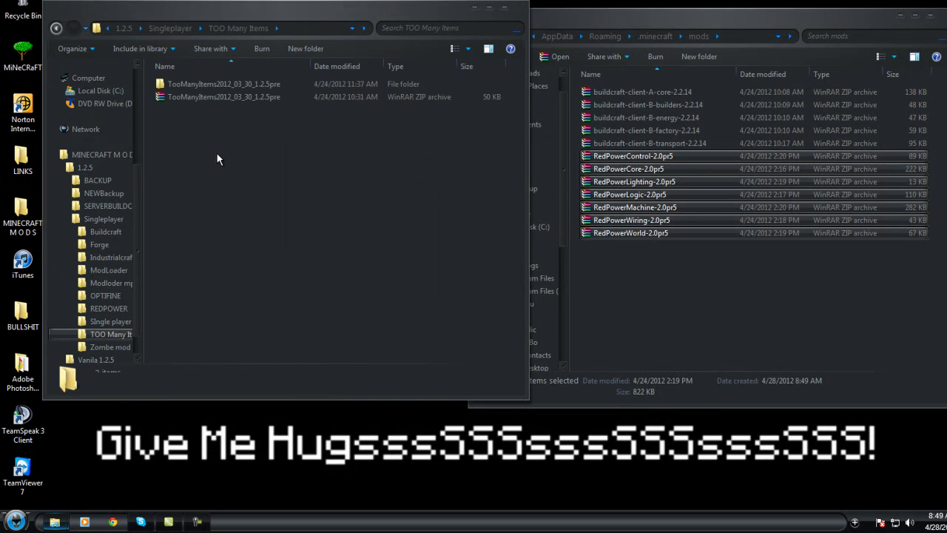
pyautogui.click(56, 28)
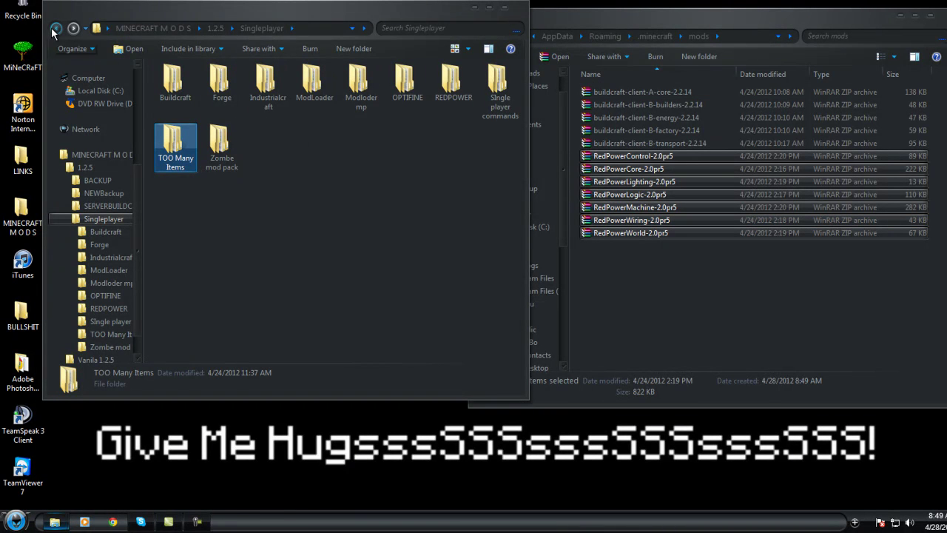
# Locate Timber! (1.2.4) with a 'timber' search and paste a copy into the mods folder
pyautogui.click(16, 520)
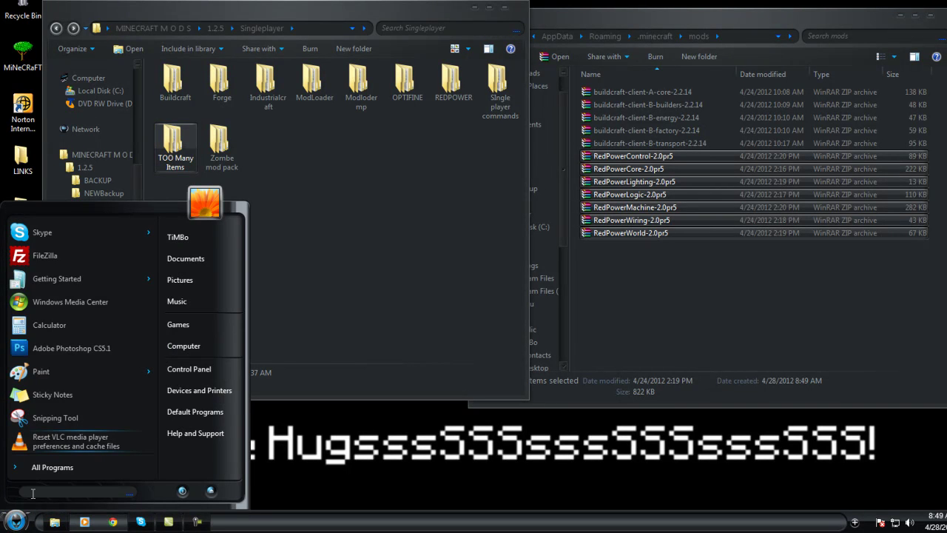
pyautogui.write('timb')
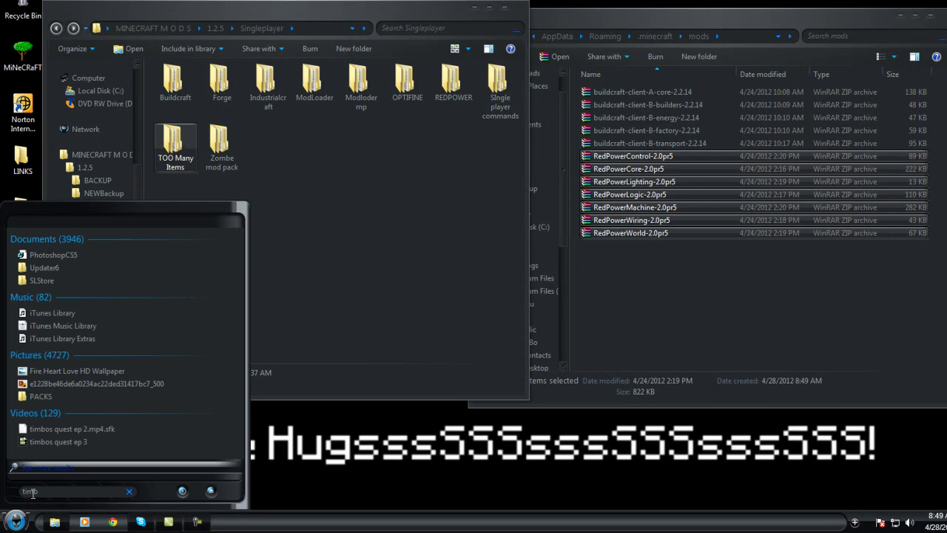
pyautogui.write('er')
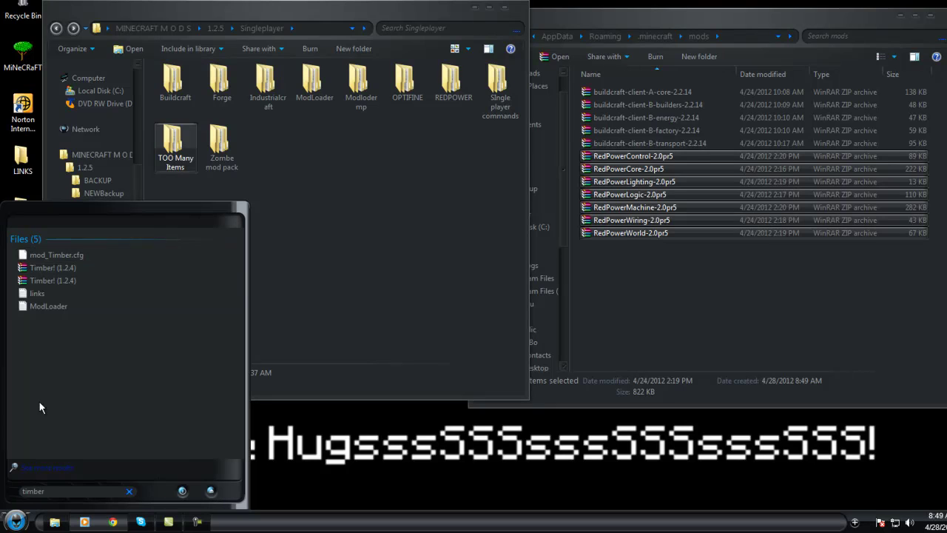
pyautogui.rightClick(56, 267)
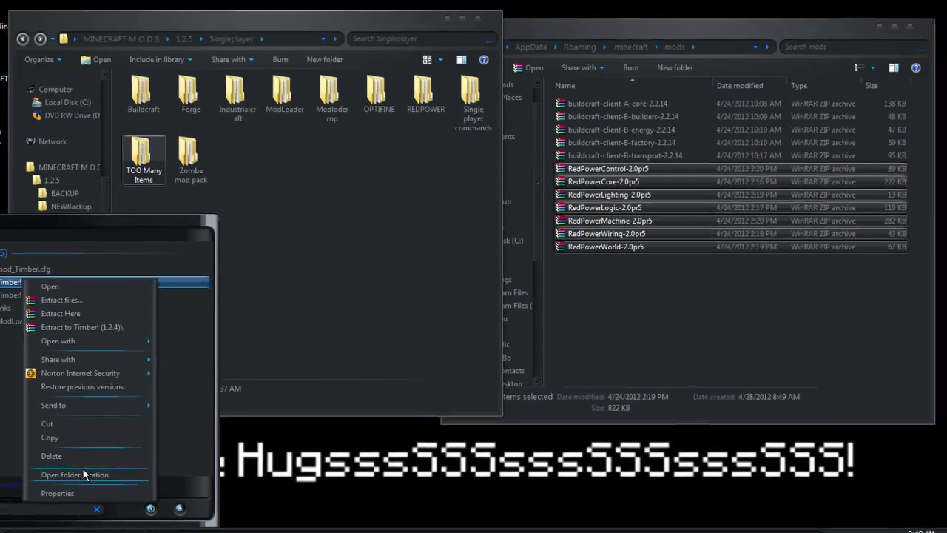
pyautogui.click(105, 457)
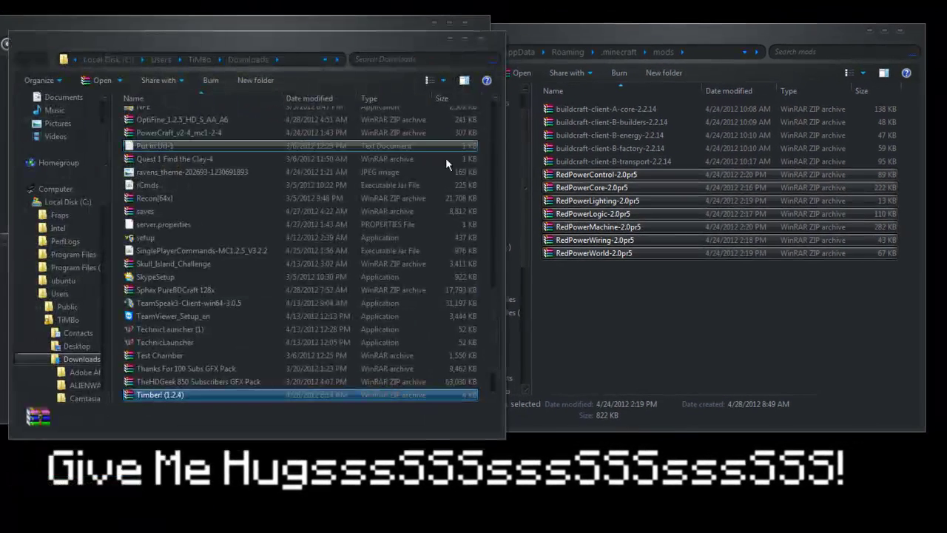
pyautogui.rightClick(173, 393)
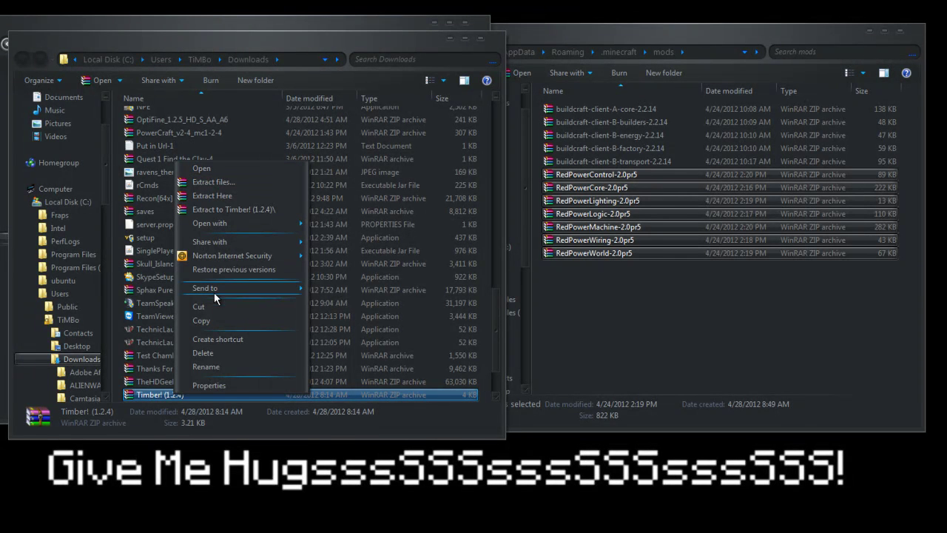
pyautogui.click(211, 318)
pyautogui.rightClick(563, 295)
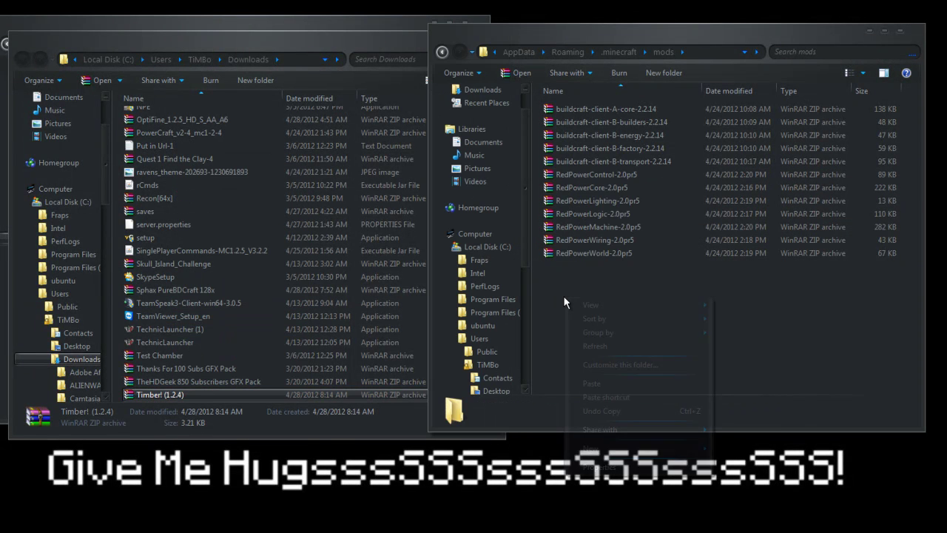
pyautogui.click(592, 382)
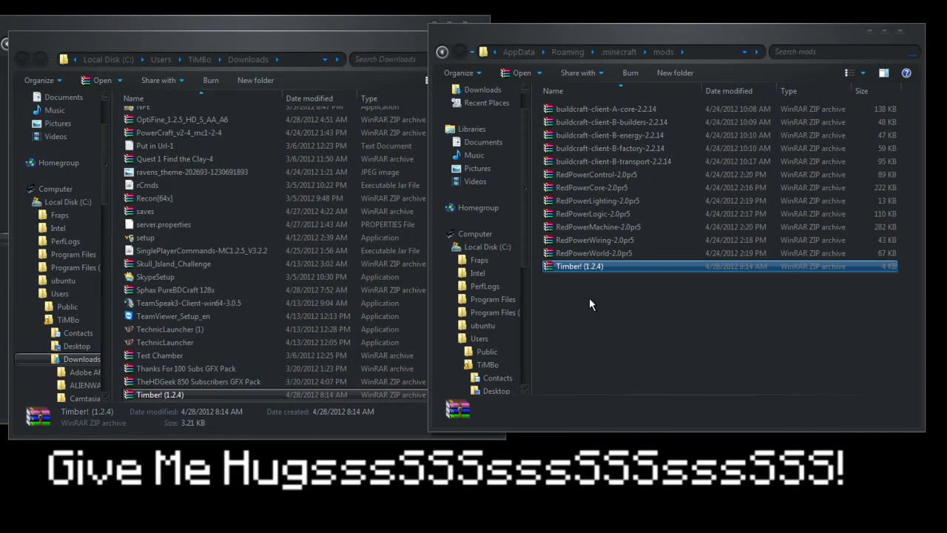
# Open .minecraft\bin\minecraft.jar in WinRAR, dismiss the purchase reminder, and move the window aside
pyautogui.click(441, 52)
pyautogui.doubleClick(594, 110)
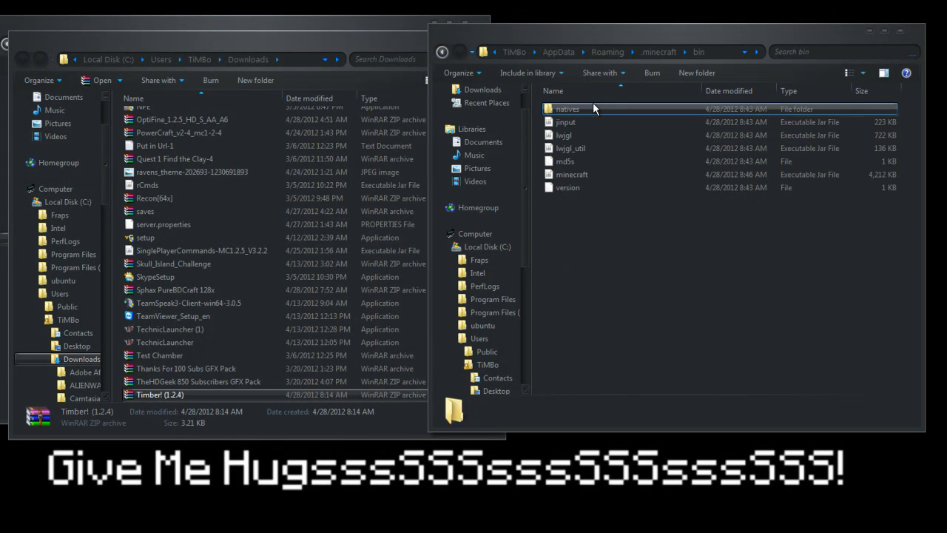
pyautogui.rightClick(586, 173)
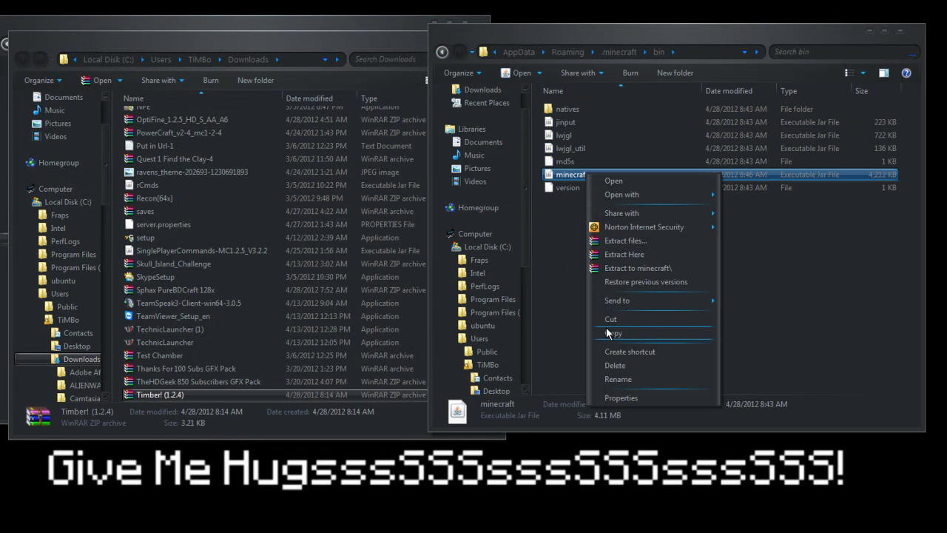
pyautogui.moveTo(697, 194)
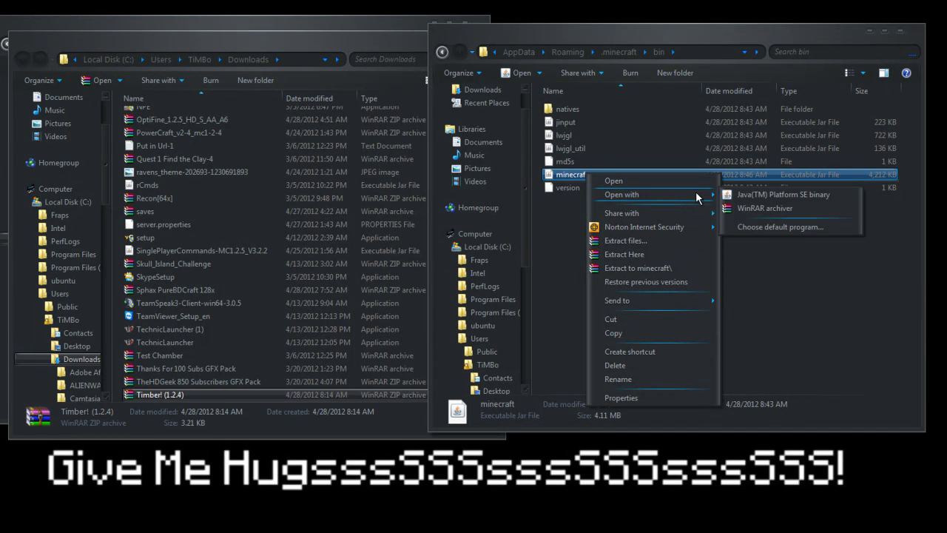
pyautogui.click(762, 209)
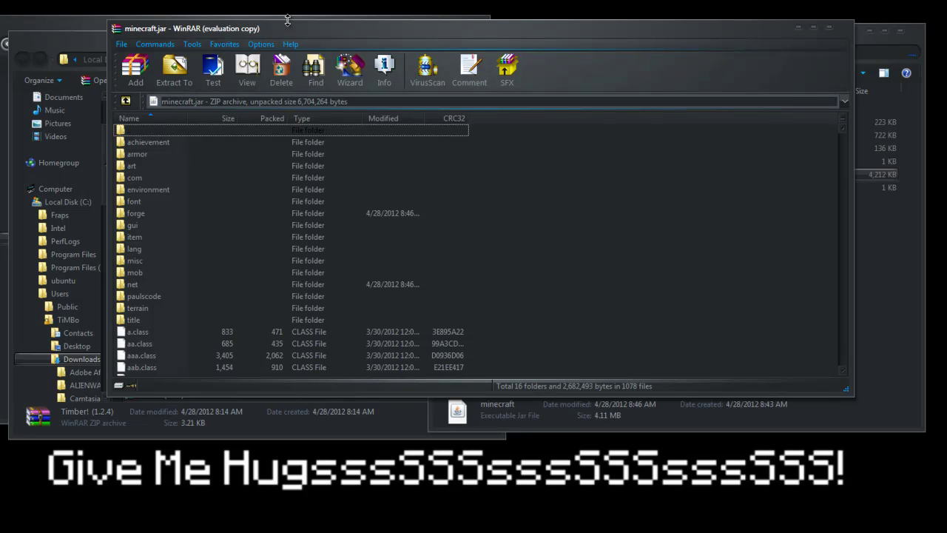
pyautogui.click(540, 218)
pyautogui.moveTo(396, 32); pyautogui.dragTo(569, 30)
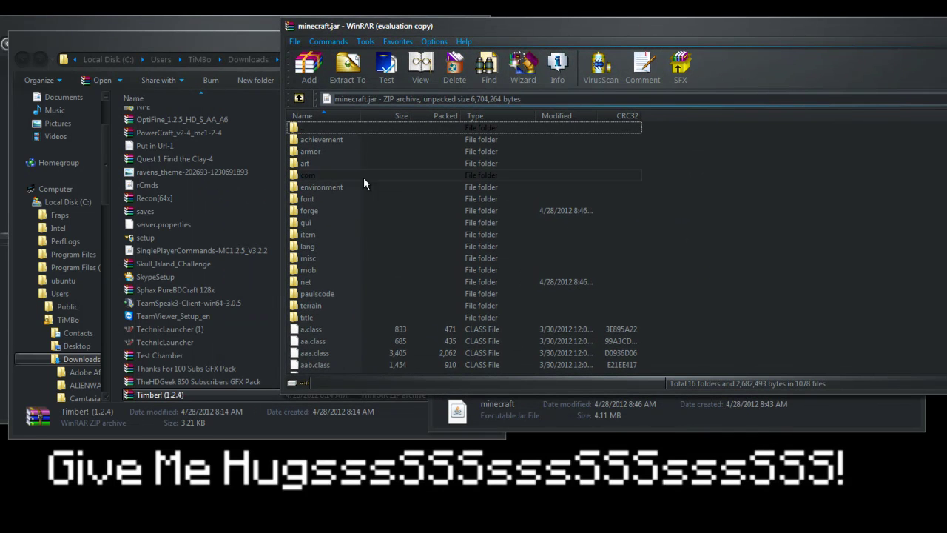
# Close Downloads and open SinglePlayerCommands-MC1.2.5_V3.2.2.zip in WinRAR
pyautogui.click(173, 42)
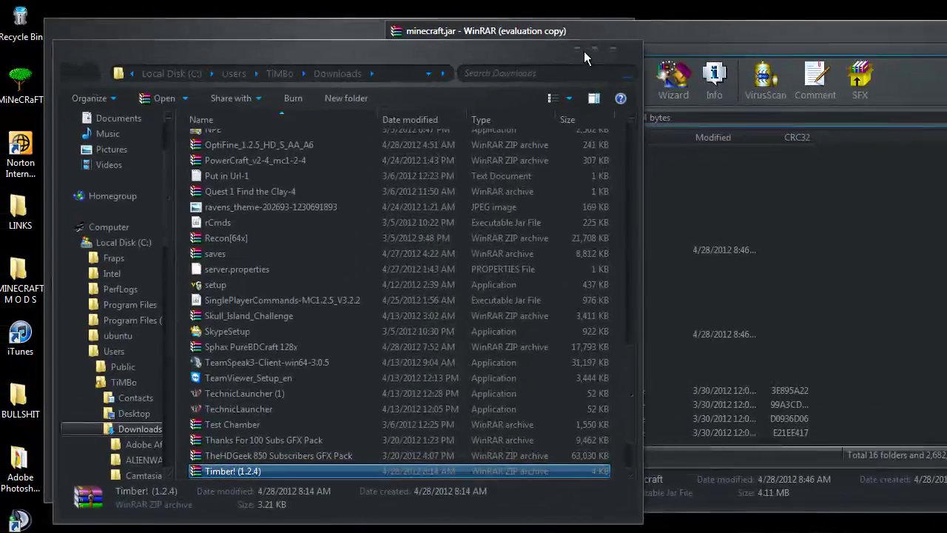
pyautogui.click(614, 49)
pyautogui.click(263, 26)
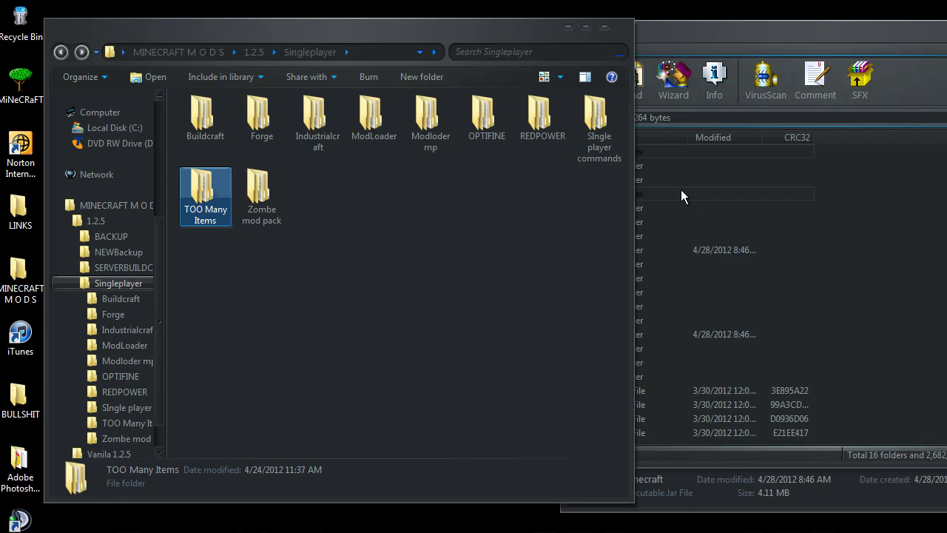
pyautogui.doubleClick(588, 129)
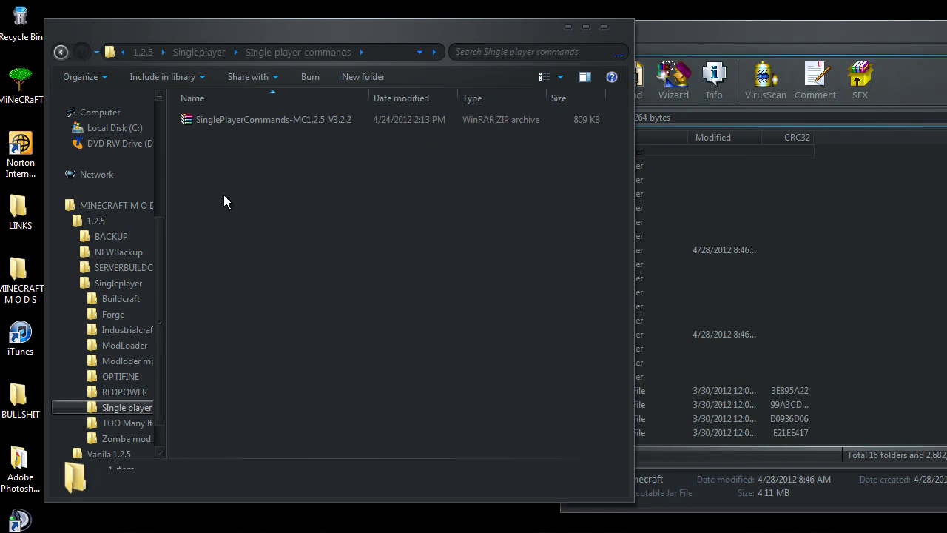
pyautogui.click(243, 121)
pyautogui.rightClick(242, 121)
pyautogui.moveTo(285, 190)
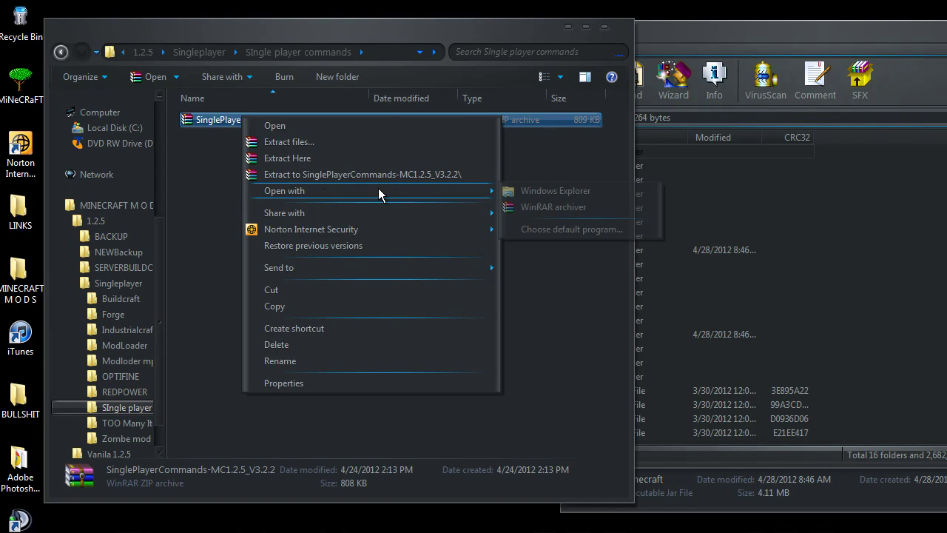
pyautogui.click(534, 207)
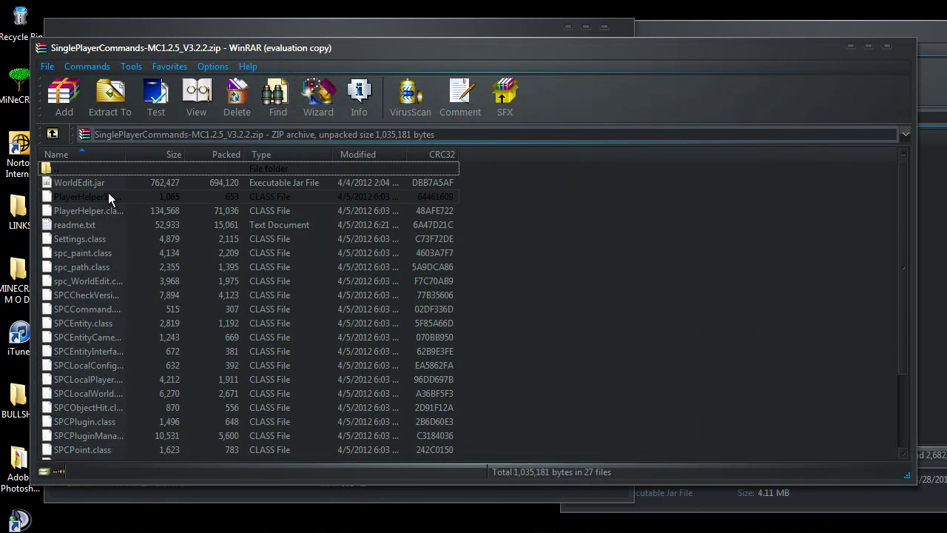
pyautogui.click(551, 269)
# Add the 26 Single Player Commands files into minecraft.jar, then select WorldEdit.jar alone
pyautogui.moveTo(477, 198); pyautogui.dragTo(370, 474)
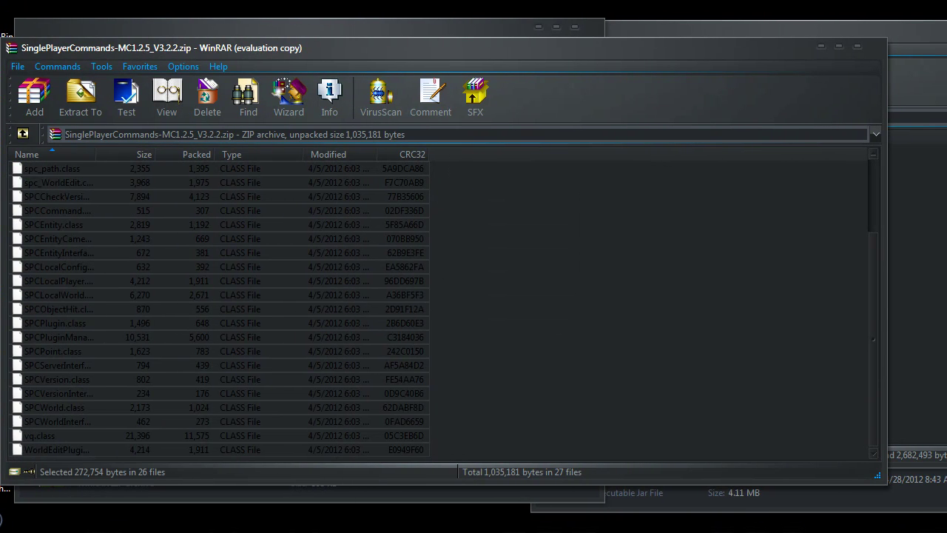
pyautogui.moveTo(222, 393); pyautogui.dragTo(910, 259)
pyautogui.click(814, 372)
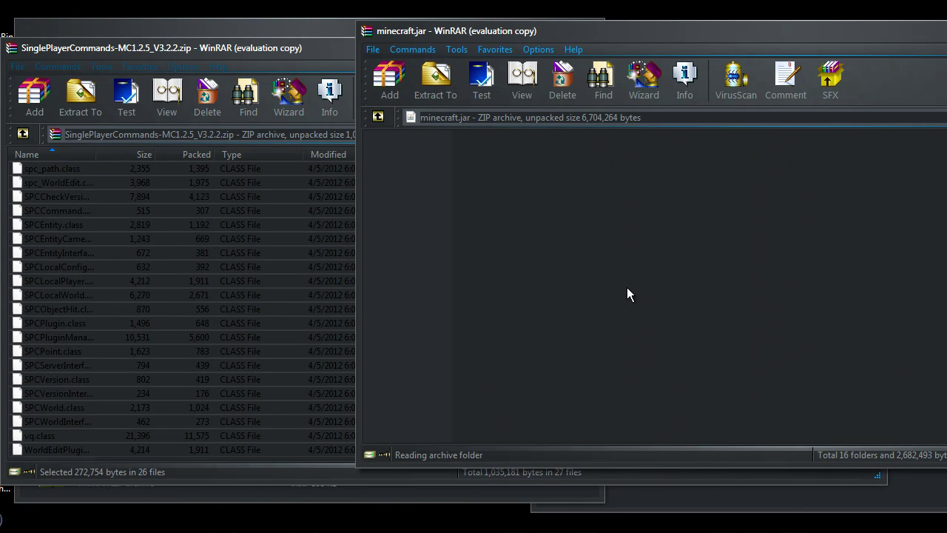
pyautogui.click(315, 50)
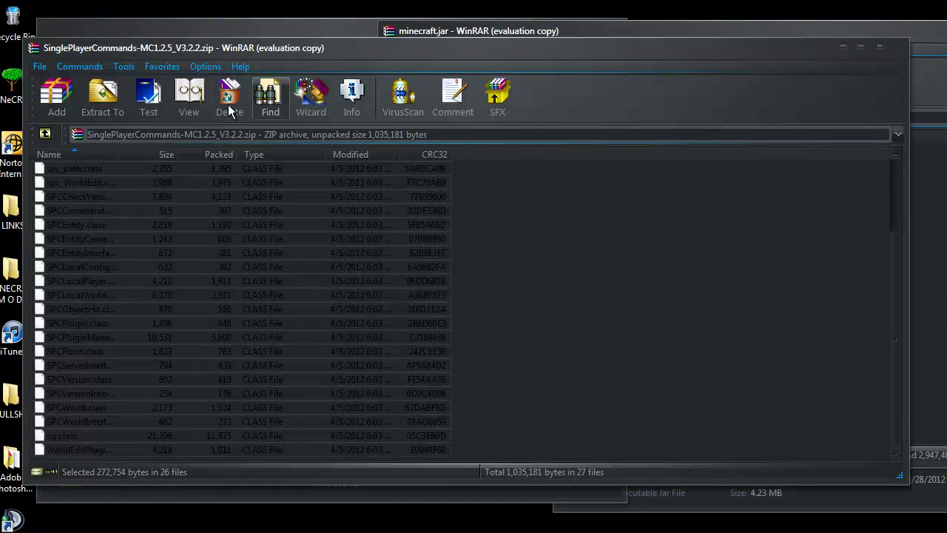
pyautogui.moveTo(903, 269); pyautogui.dragTo(904, 168)
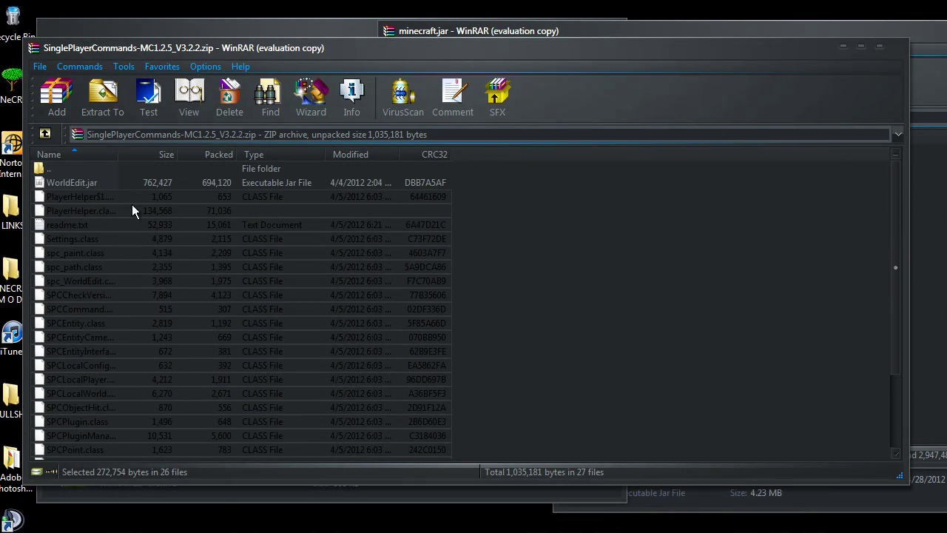
pyautogui.click(92, 184)
# Drag WorldEdit.jar (744 KB) from the Single Player Commands archive into the .minecraft bin folder
pyautogui.rightClick(92, 184)
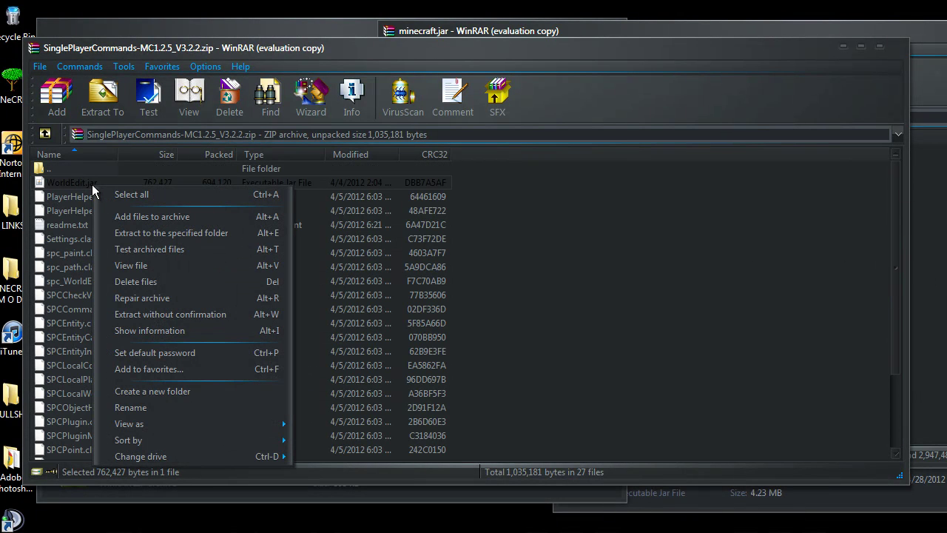
pyautogui.click(189, 30)
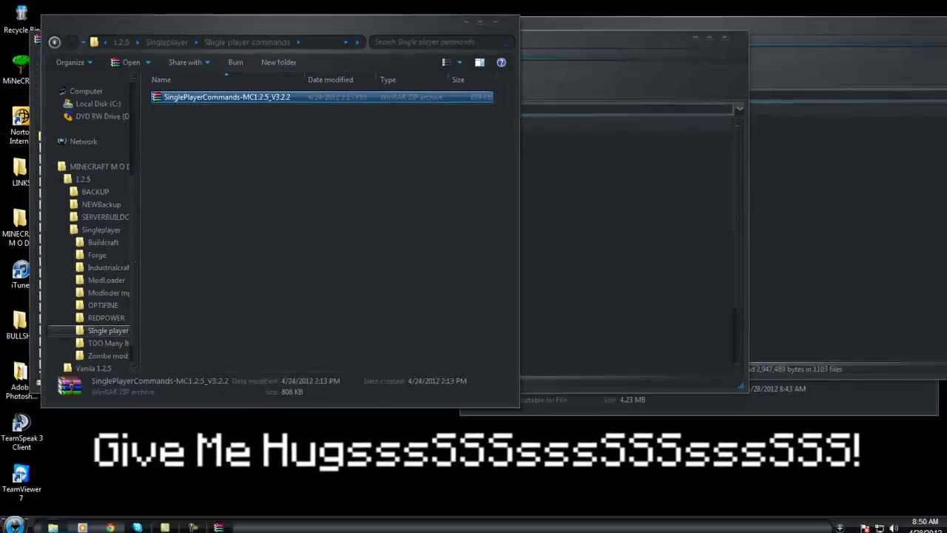
pyautogui.moveTo(53, 526)
pyautogui.click(176, 458)
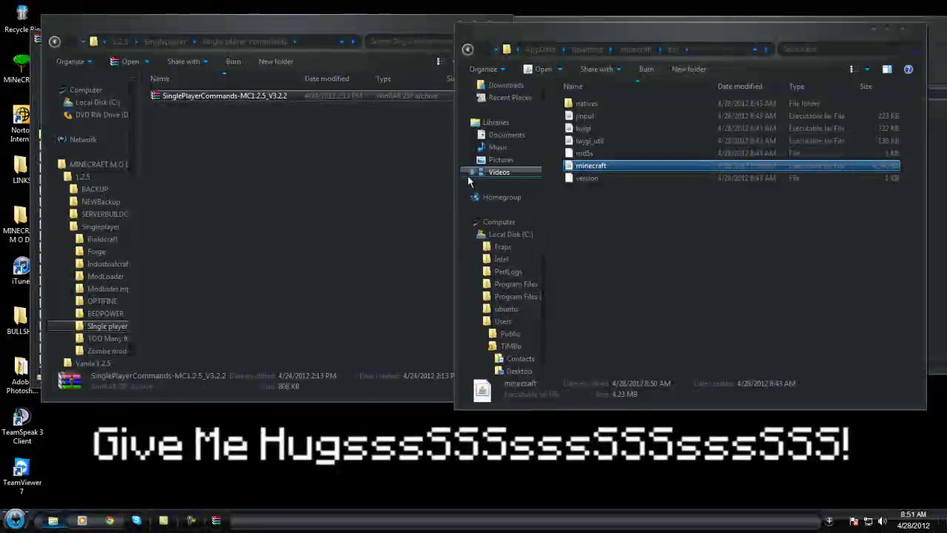
pyautogui.click(209, 521)
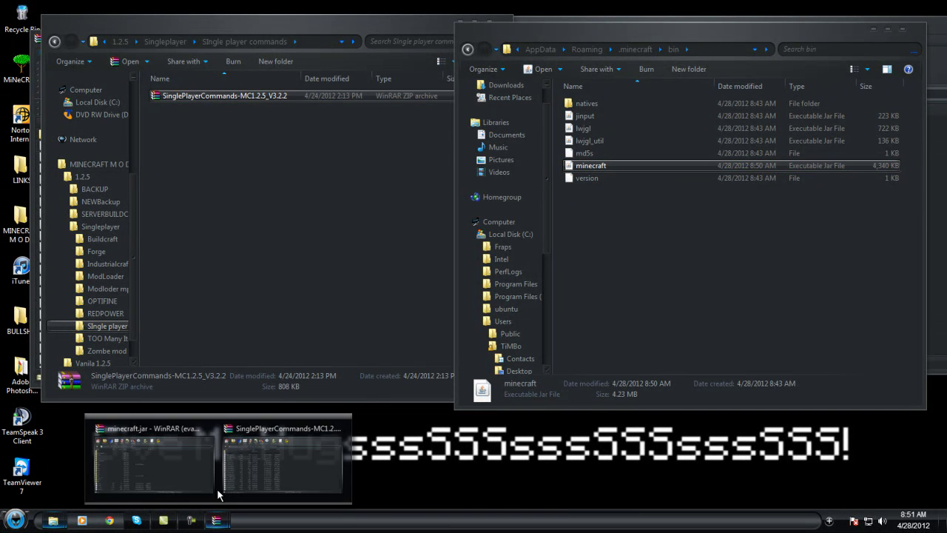
pyautogui.click(247, 453)
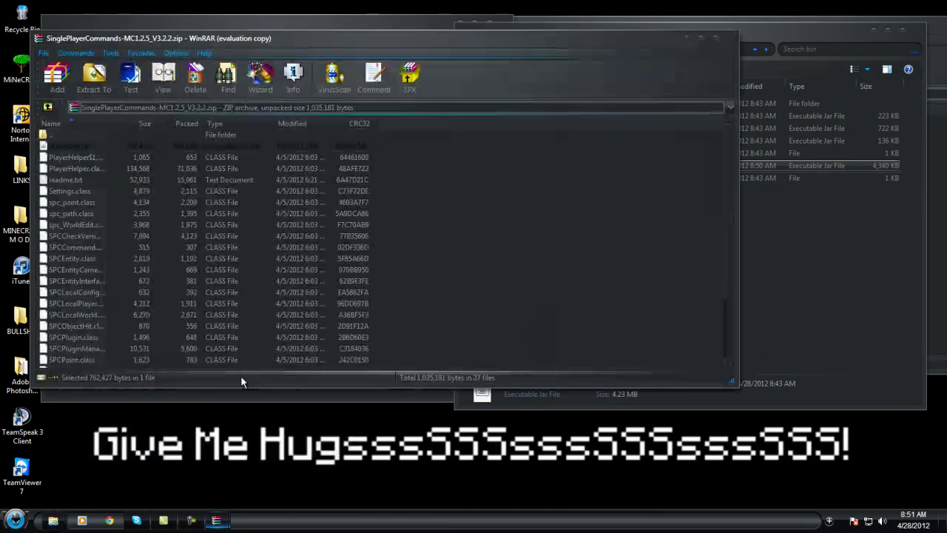
pyautogui.moveTo(802, 37); pyautogui.dragTo(808, 39)
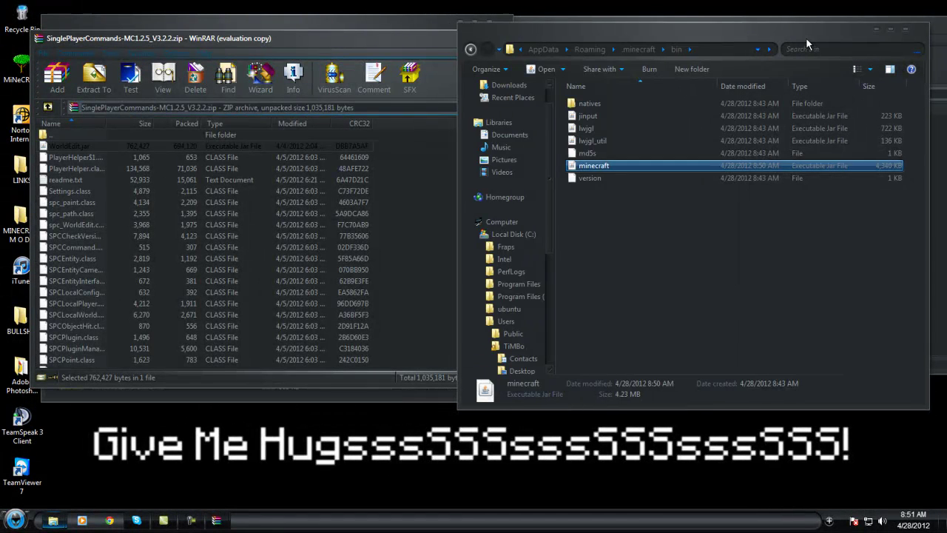
pyautogui.click(99, 146)
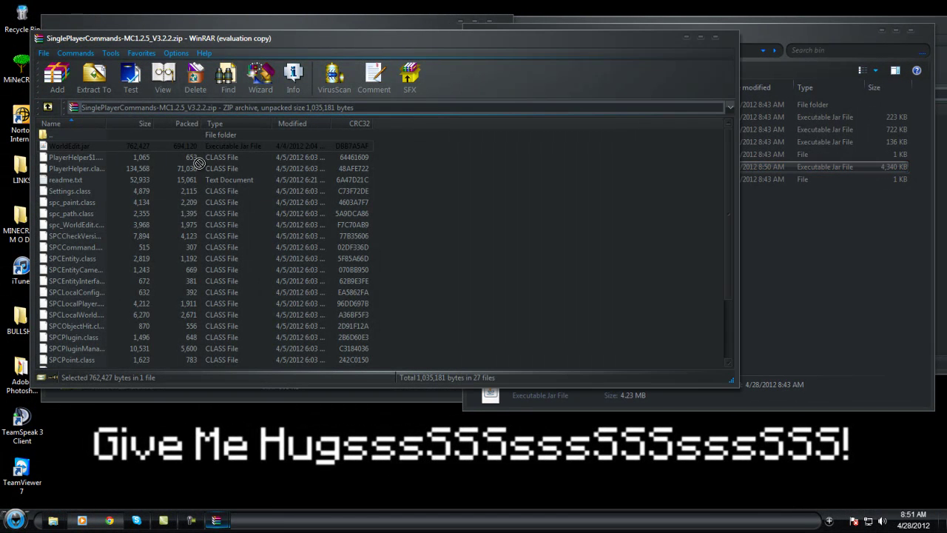
pyautogui.moveTo(789, 239); pyautogui.dragTo(786, 243)
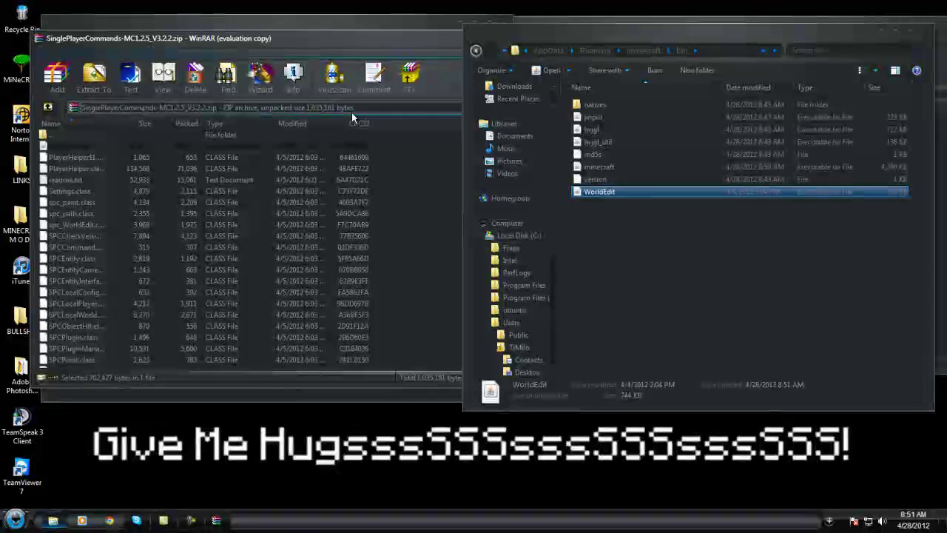
pyautogui.click(392, 42)
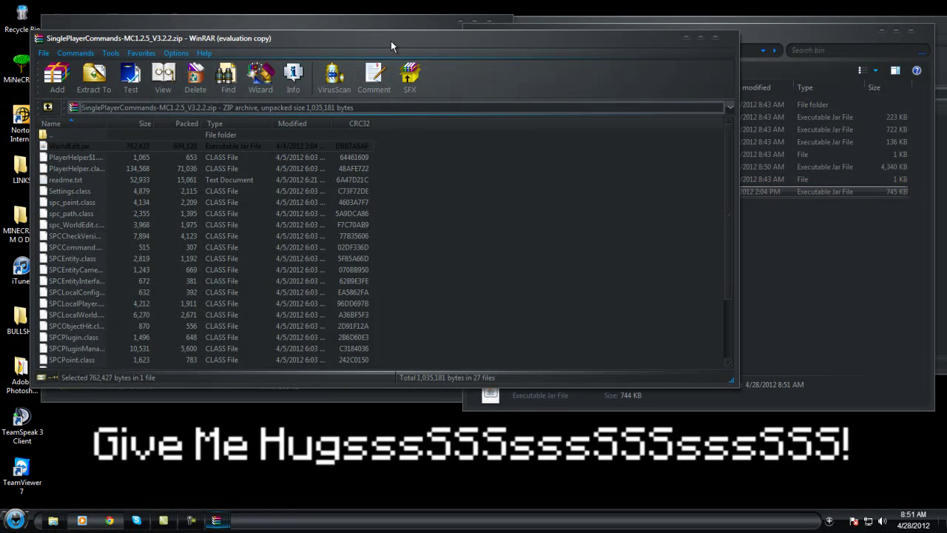
pyautogui.click(714, 38)
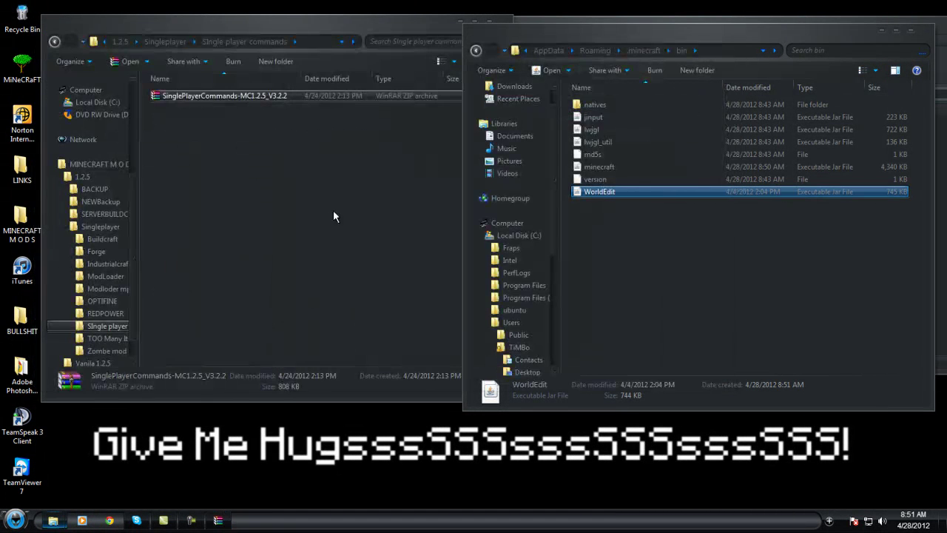
# Open the TooManyItems zip from the Too Many Items folder in WinRAR
pyautogui.click(155, 98)
pyautogui.press('BackSpace')
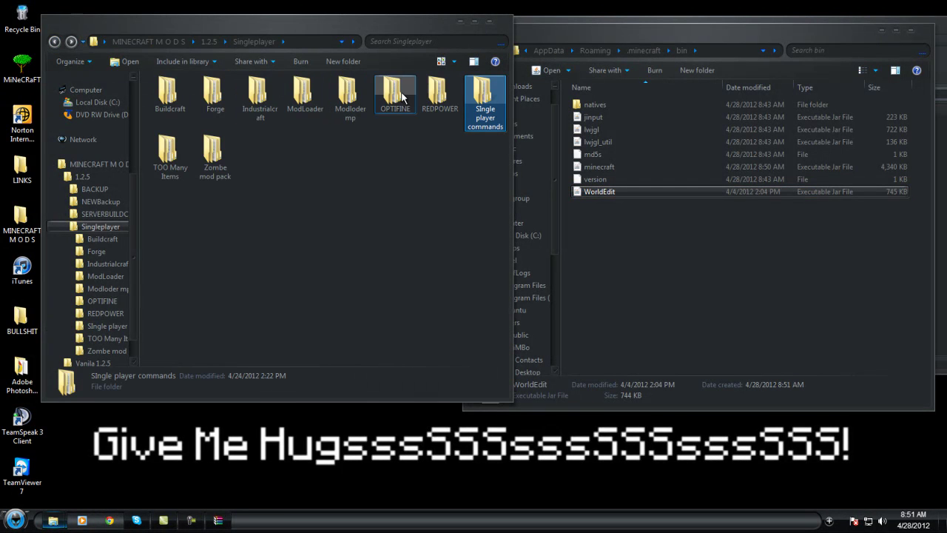
pyautogui.doubleClick(152, 153)
pyautogui.rightClick(200, 106)
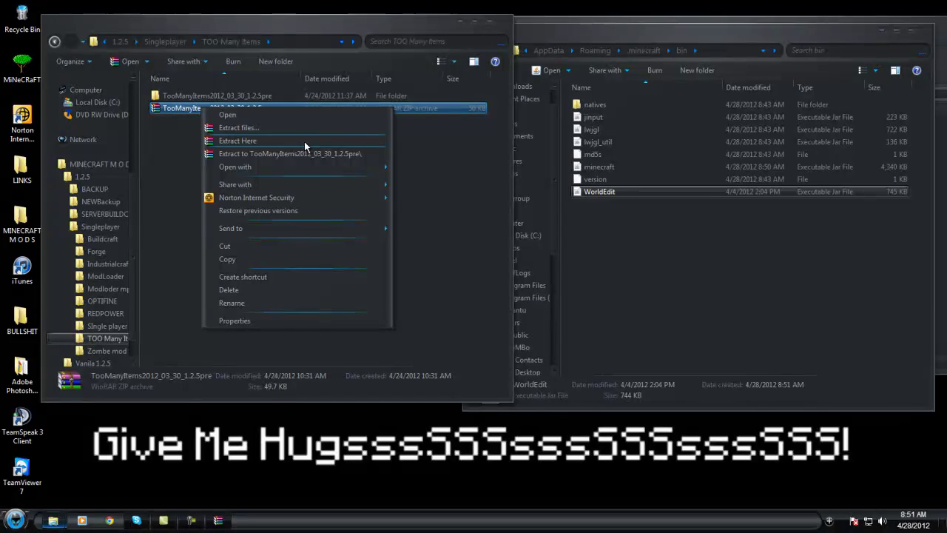
pyautogui.moveTo(370, 168)
pyautogui.click(431, 182)
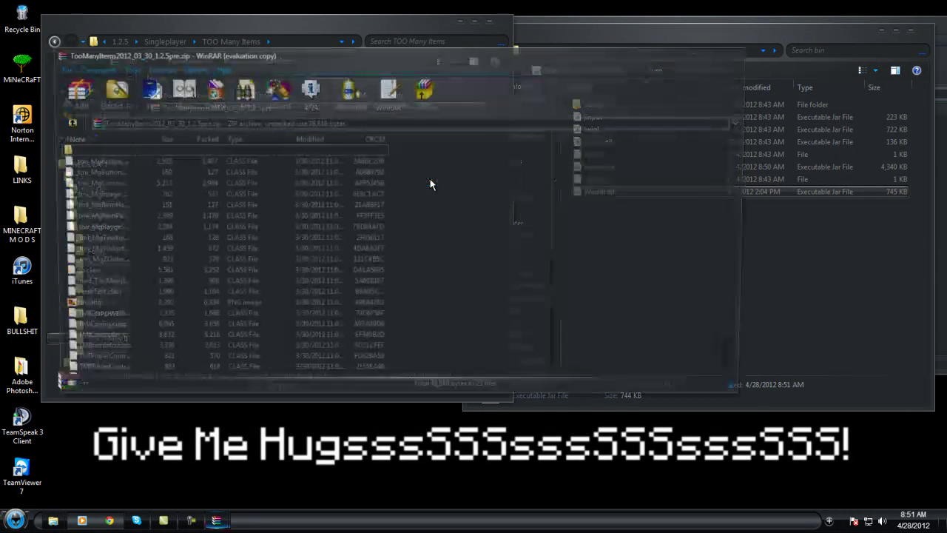
# Select all 23 mod files inside the TooManyItems archive
pyautogui.moveTo(461, 158); pyautogui.dragTo(304, 355)
pyautogui.click(463, 231)
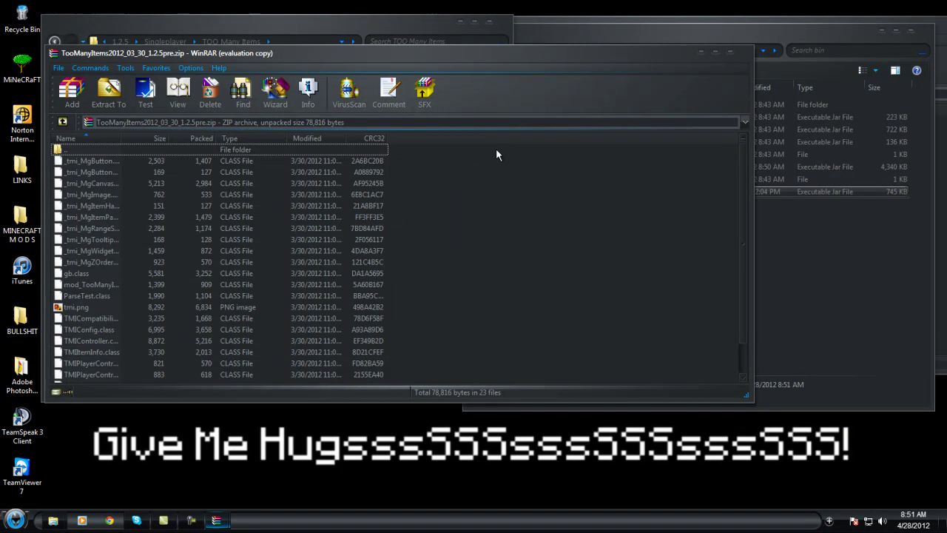
pyautogui.moveTo(494, 148); pyautogui.dragTo(281, 479)
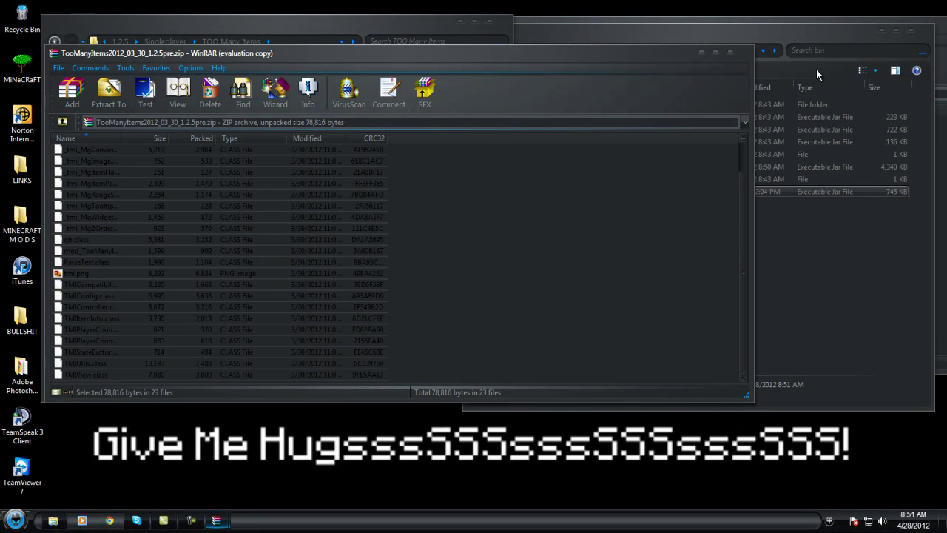
# Add the selected TooManyItems files to the minecraft.jar archive
pyautogui.click(880, 32)
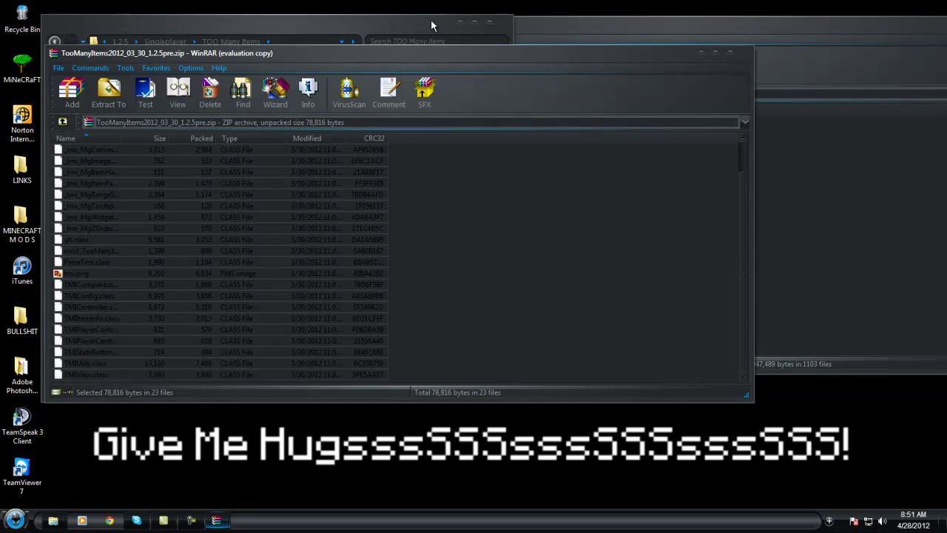
pyautogui.click(216, 520)
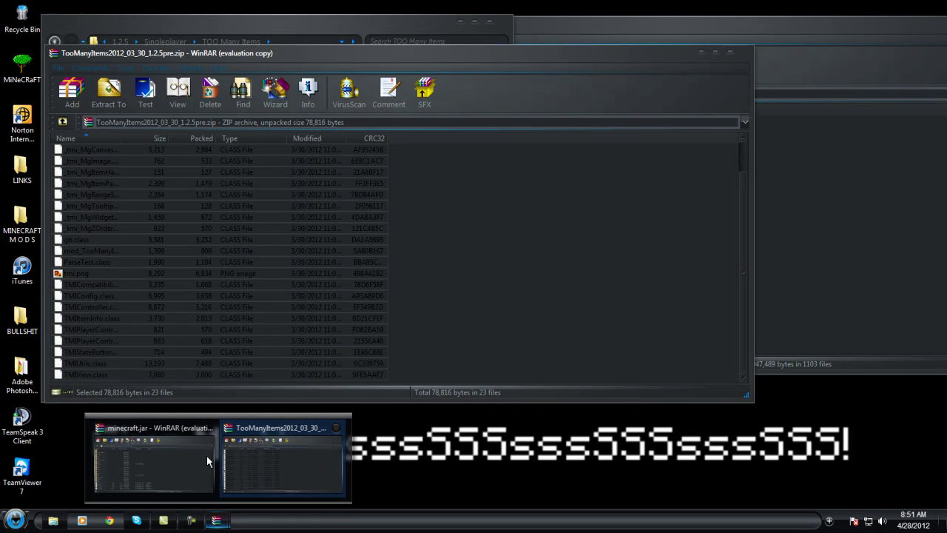
pyautogui.click(167, 454)
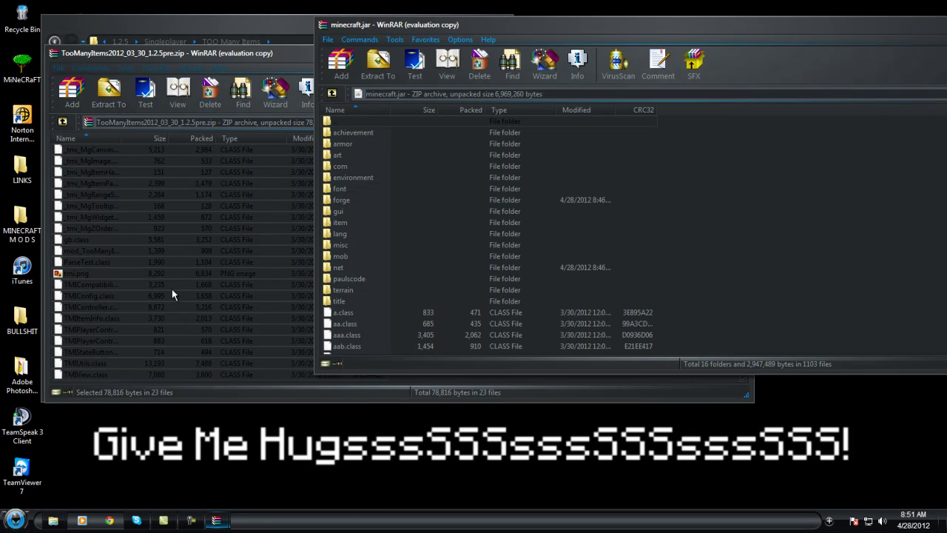
pyautogui.moveTo(171, 289); pyautogui.dragTo(441, 301)
pyautogui.moveTo(788, 332); pyautogui.dragTo(800, 332)
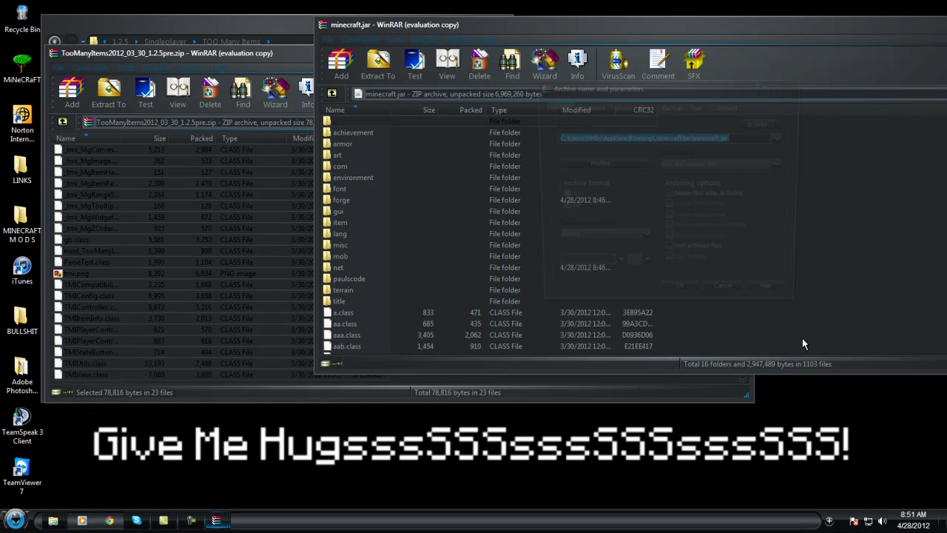
pyautogui.click(685, 294)
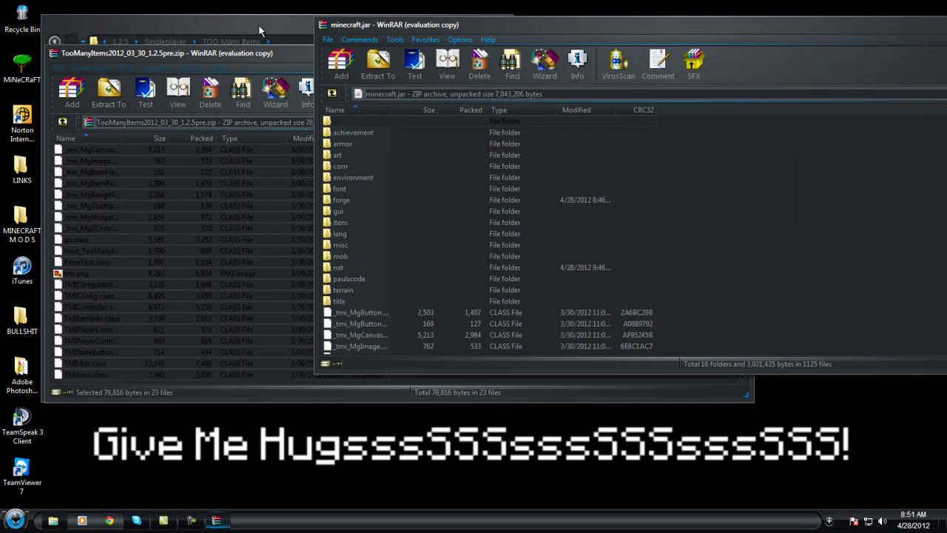
# Close the TooManyItems archive and return to the Singleplayer folder
pyautogui.click(234, 54)
pyautogui.click(731, 49)
pyautogui.click(52, 45)
pyautogui.click(52, 44)
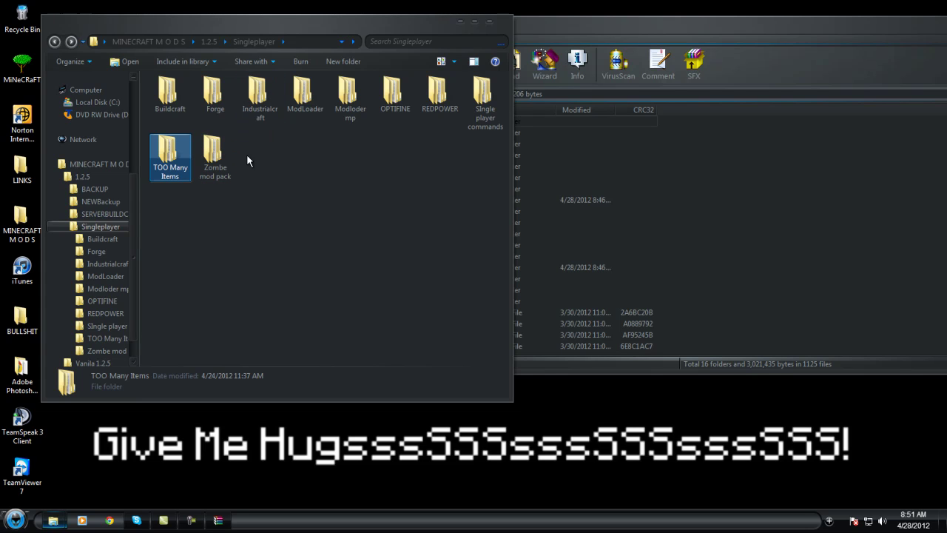
# Close the minecraft.jar archive, now holding 1125 files
pyautogui.click(679, 22)
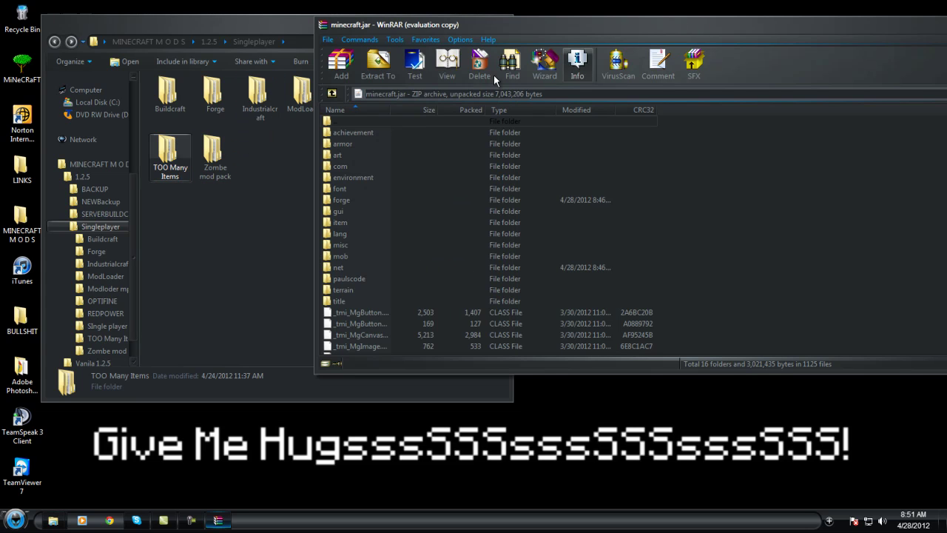
pyautogui.moveTo(915, 25); pyautogui.dragTo(745, 33)
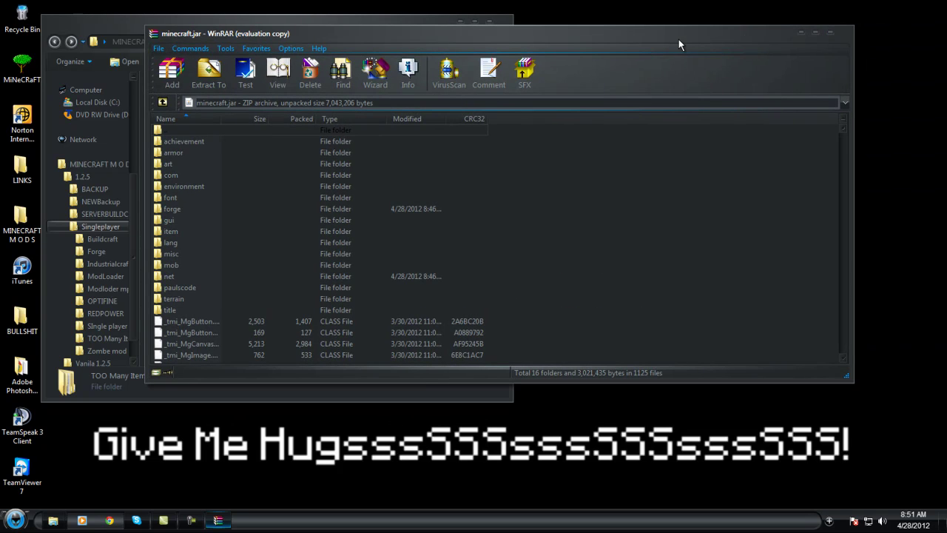
pyautogui.moveTo(676, 39); pyautogui.dragTo(735, 39)
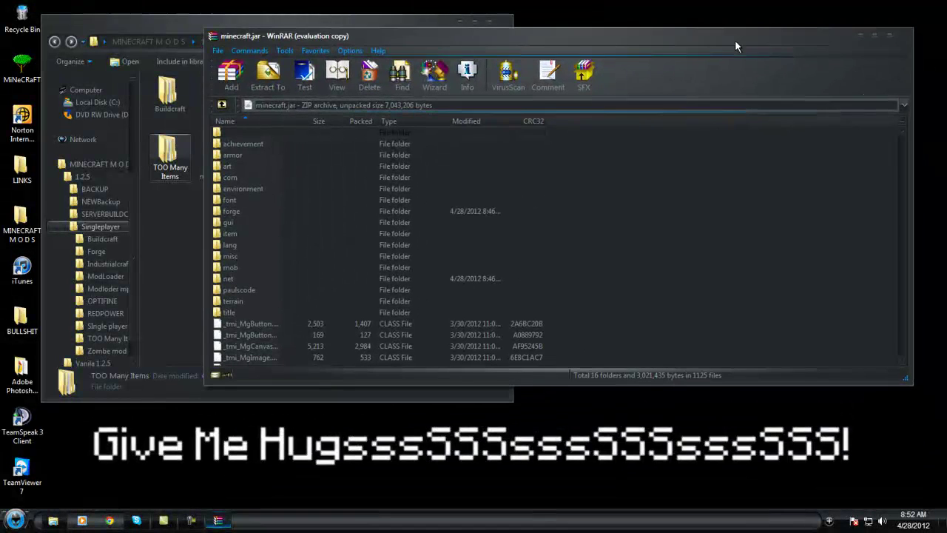
pyautogui.click(889, 37)
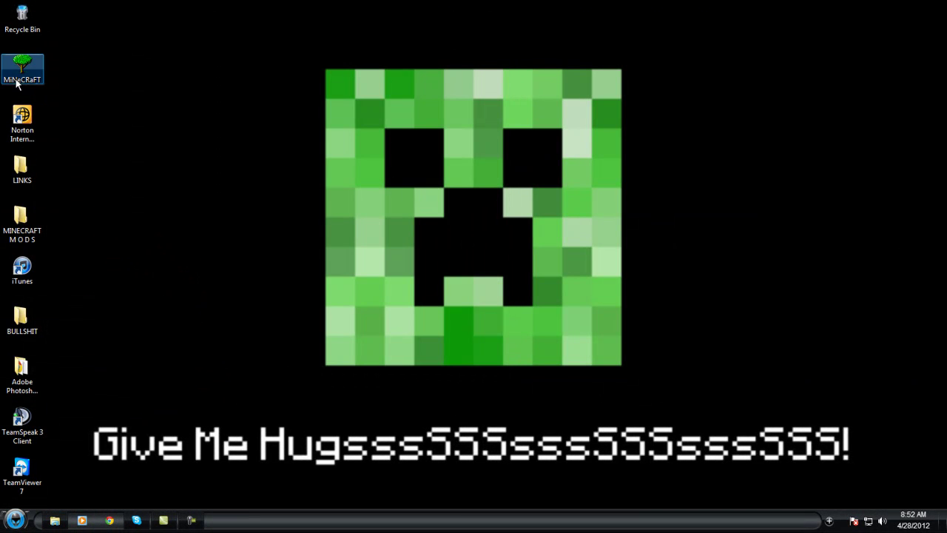
# Run Minecraft from the desktop MiNeCRaFT folder, allow the security warning, and log in
pyautogui.doubleClick(22, 65)
pyautogui.doubleClick(134, 154)
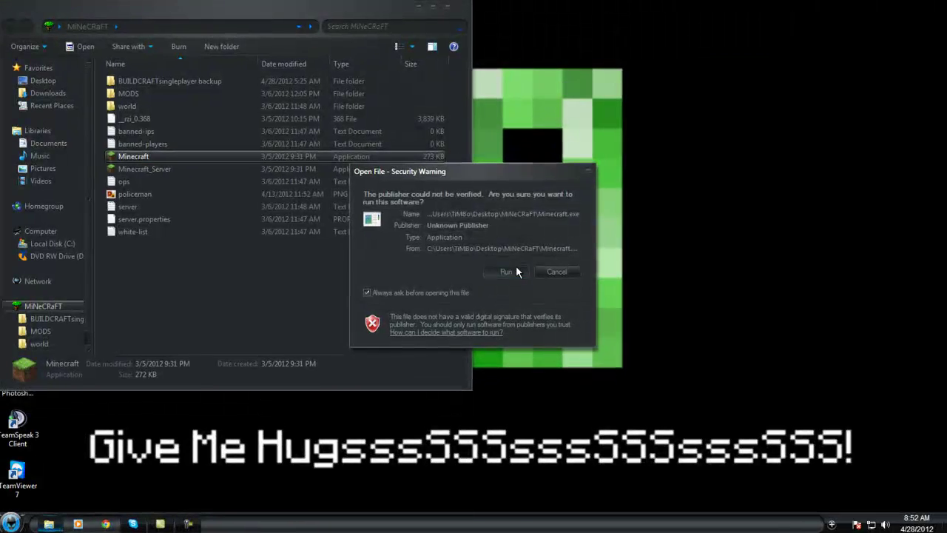
pyautogui.click(515, 271)
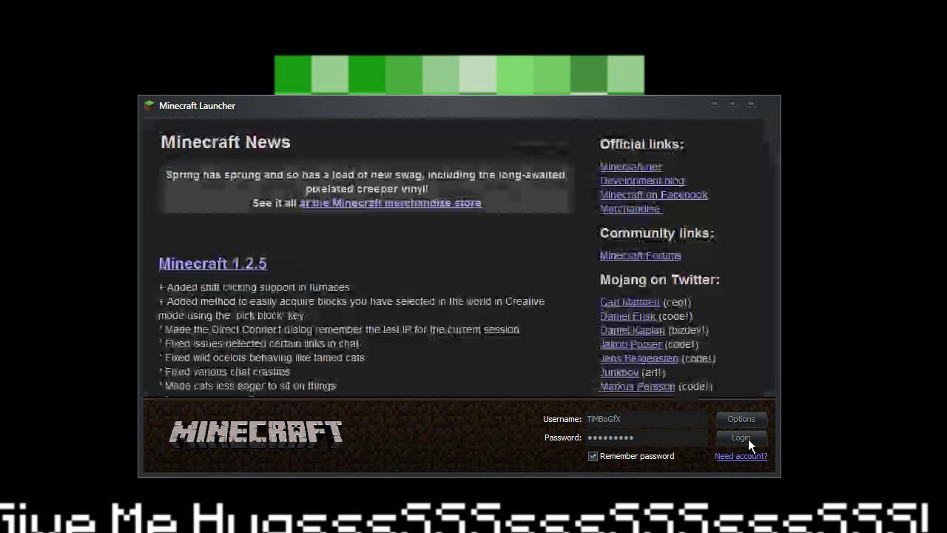
pyautogui.click(748, 438)
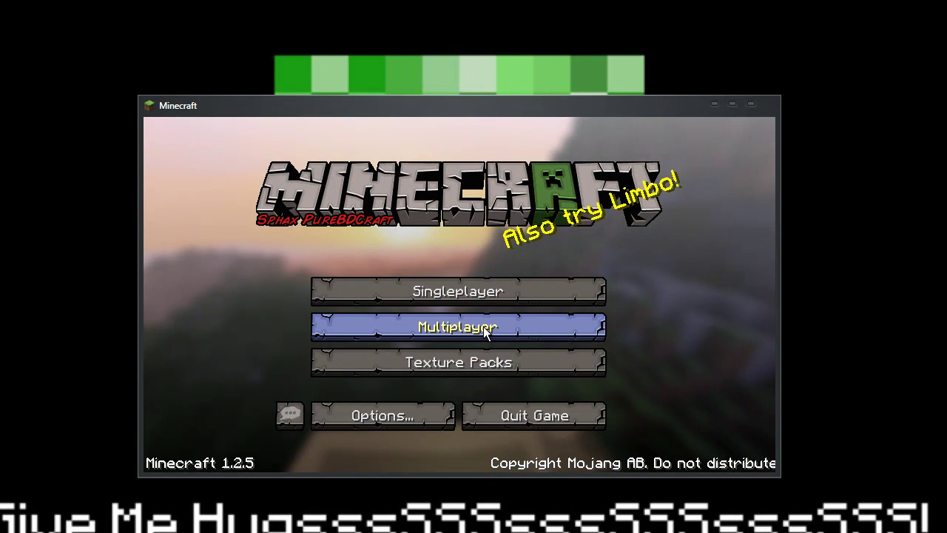
# Create a new single-player world with the seed SUBSCRIBE
pyautogui.click(482, 296)
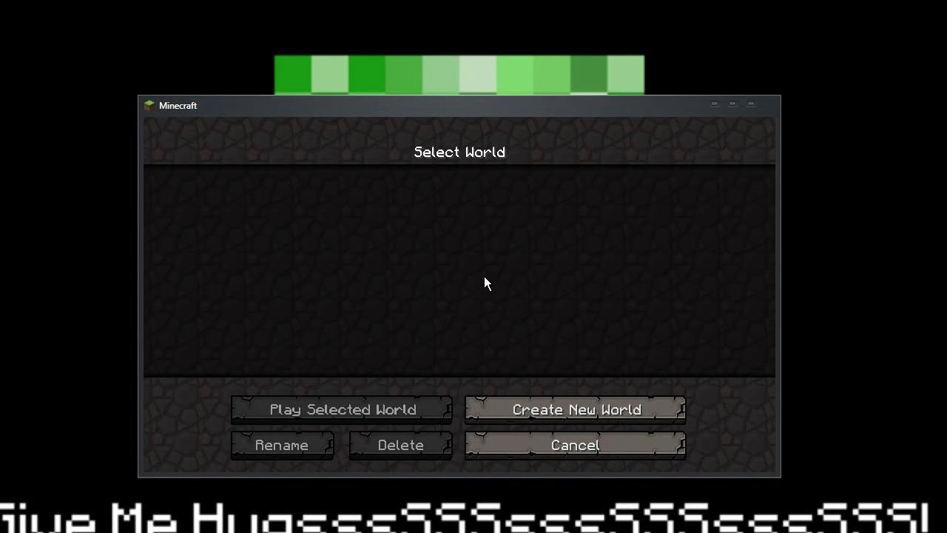
pyautogui.click(564, 414)
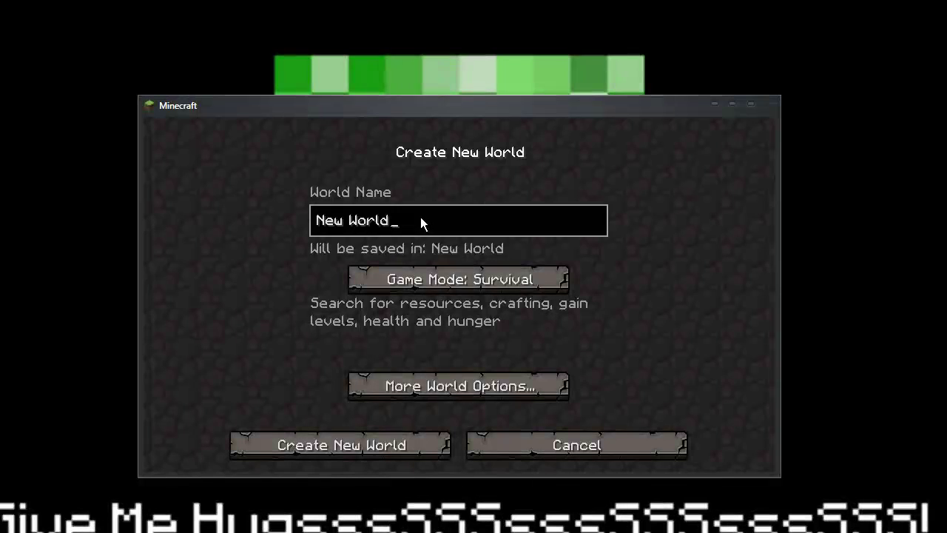
pyautogui.click(447, 386)
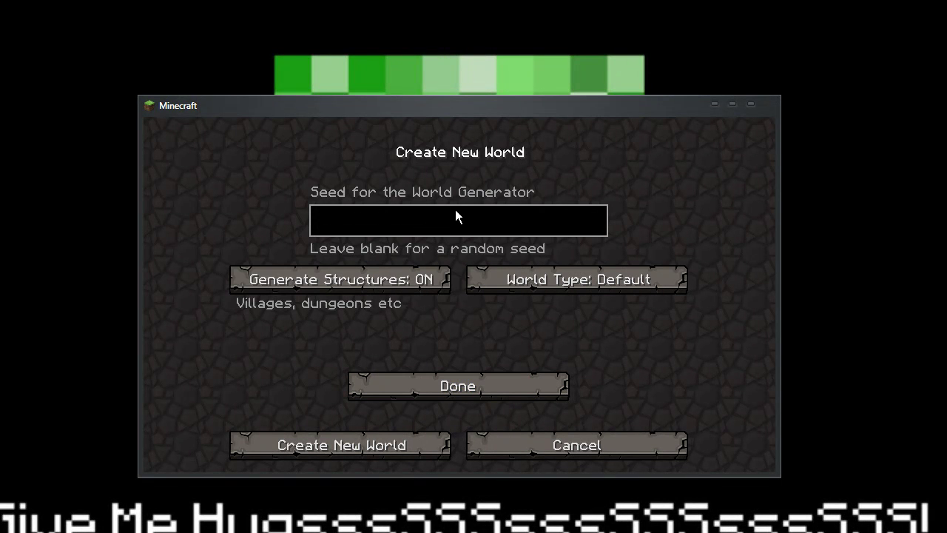
pyautogui.write('SUBSCRIBE')
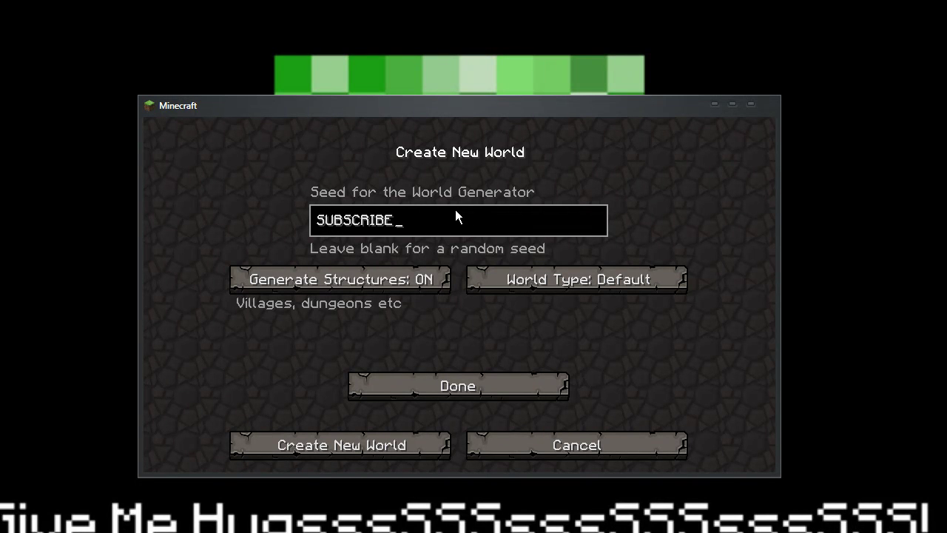
pyautogui.click(347, 441)
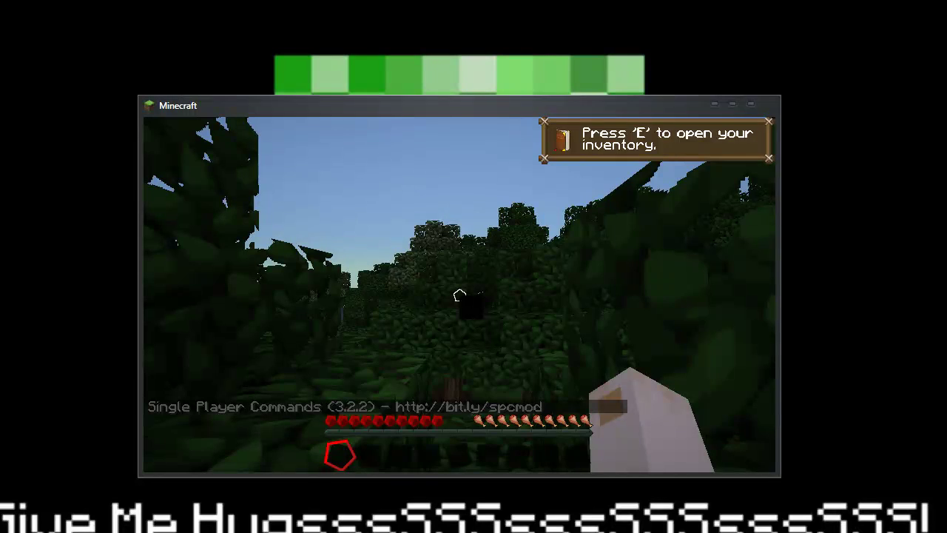
# Open the inventory with E and page backward through the TooManyItems item lists
pyautogui.press('e')
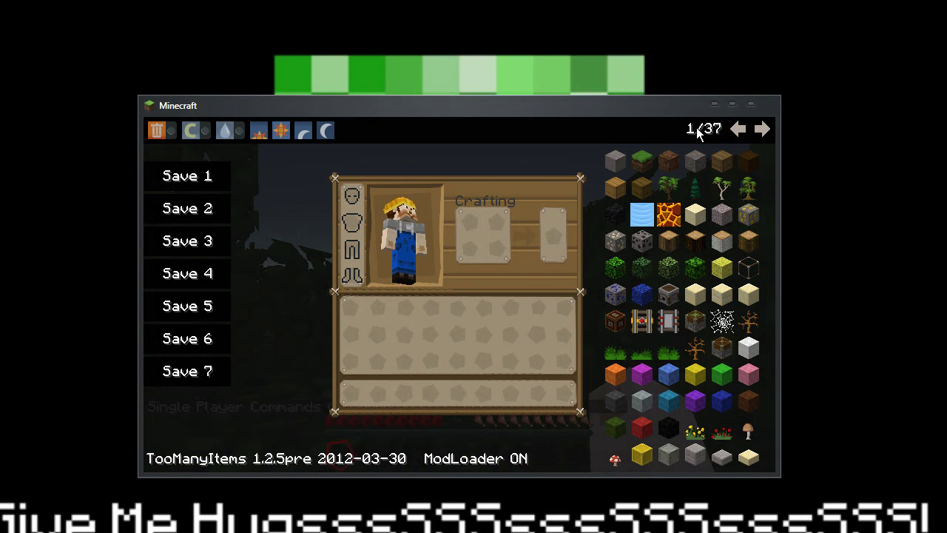
pyautogui.click(738, 129)
pyautogui.click(738, 130)
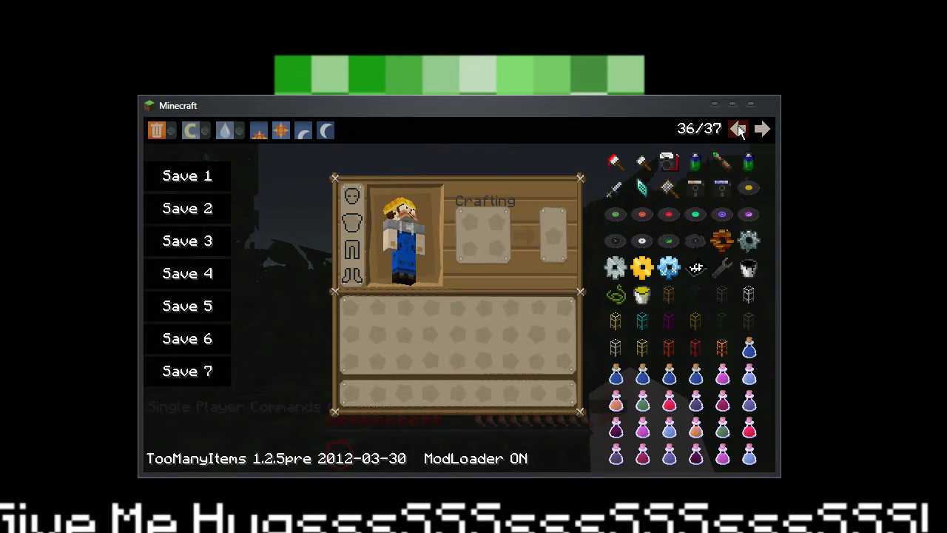
pyautogui.click(738, 129)
pyautogui.click(738, 129)
pyautogui.click(738, 129)
pyautogui.click(737, 130)
pyautogui.click(738, 129)
pyautogui.click(738, 129)
pyautogui.click(737, 130)
pyautogui.click(738, 129)
pyautogui.click(738, 129)
pyautogui.click(738, 130)
# Page forward through the 37 TooManyItems pages until it wraps to the first page
pyautogui.click(760, 130)
pyautogui.click(760, 129)
pyautogui.click(760, 130)
pyautogui.click(760, 129)
pyautogui.click(760, 129)
pyautogui.click(760, 130)
pyautogui.click(760, 130)
pyautogui.click(759, 129)
pyautogui.click(759, 129)
pyautogui.click(760, 130)
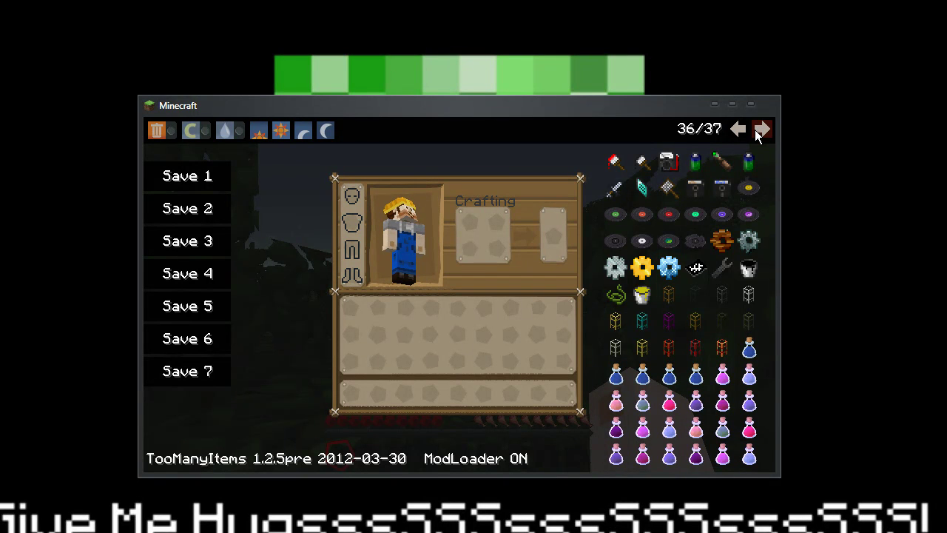
pyautogui.click(760, 130)
pyautogui.click(761, 130)
pyautogui.click(761, 130)
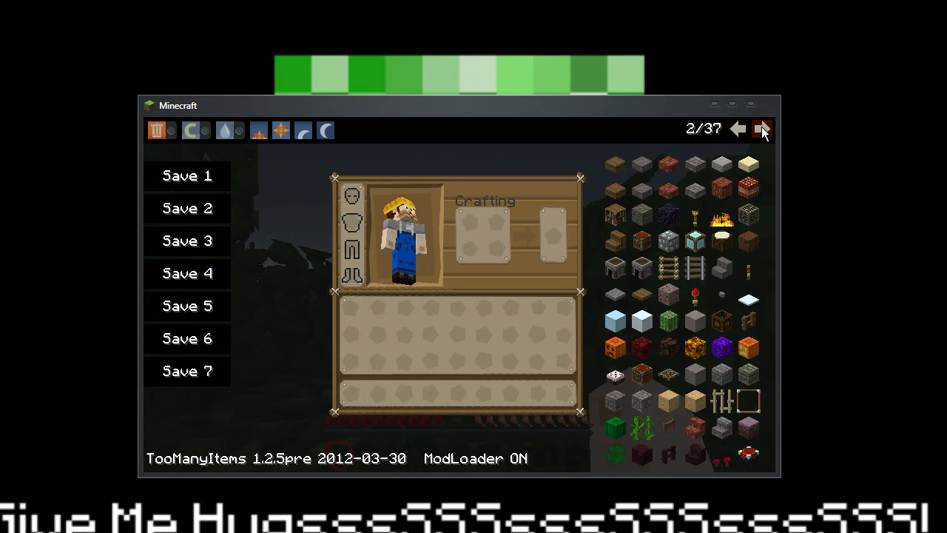